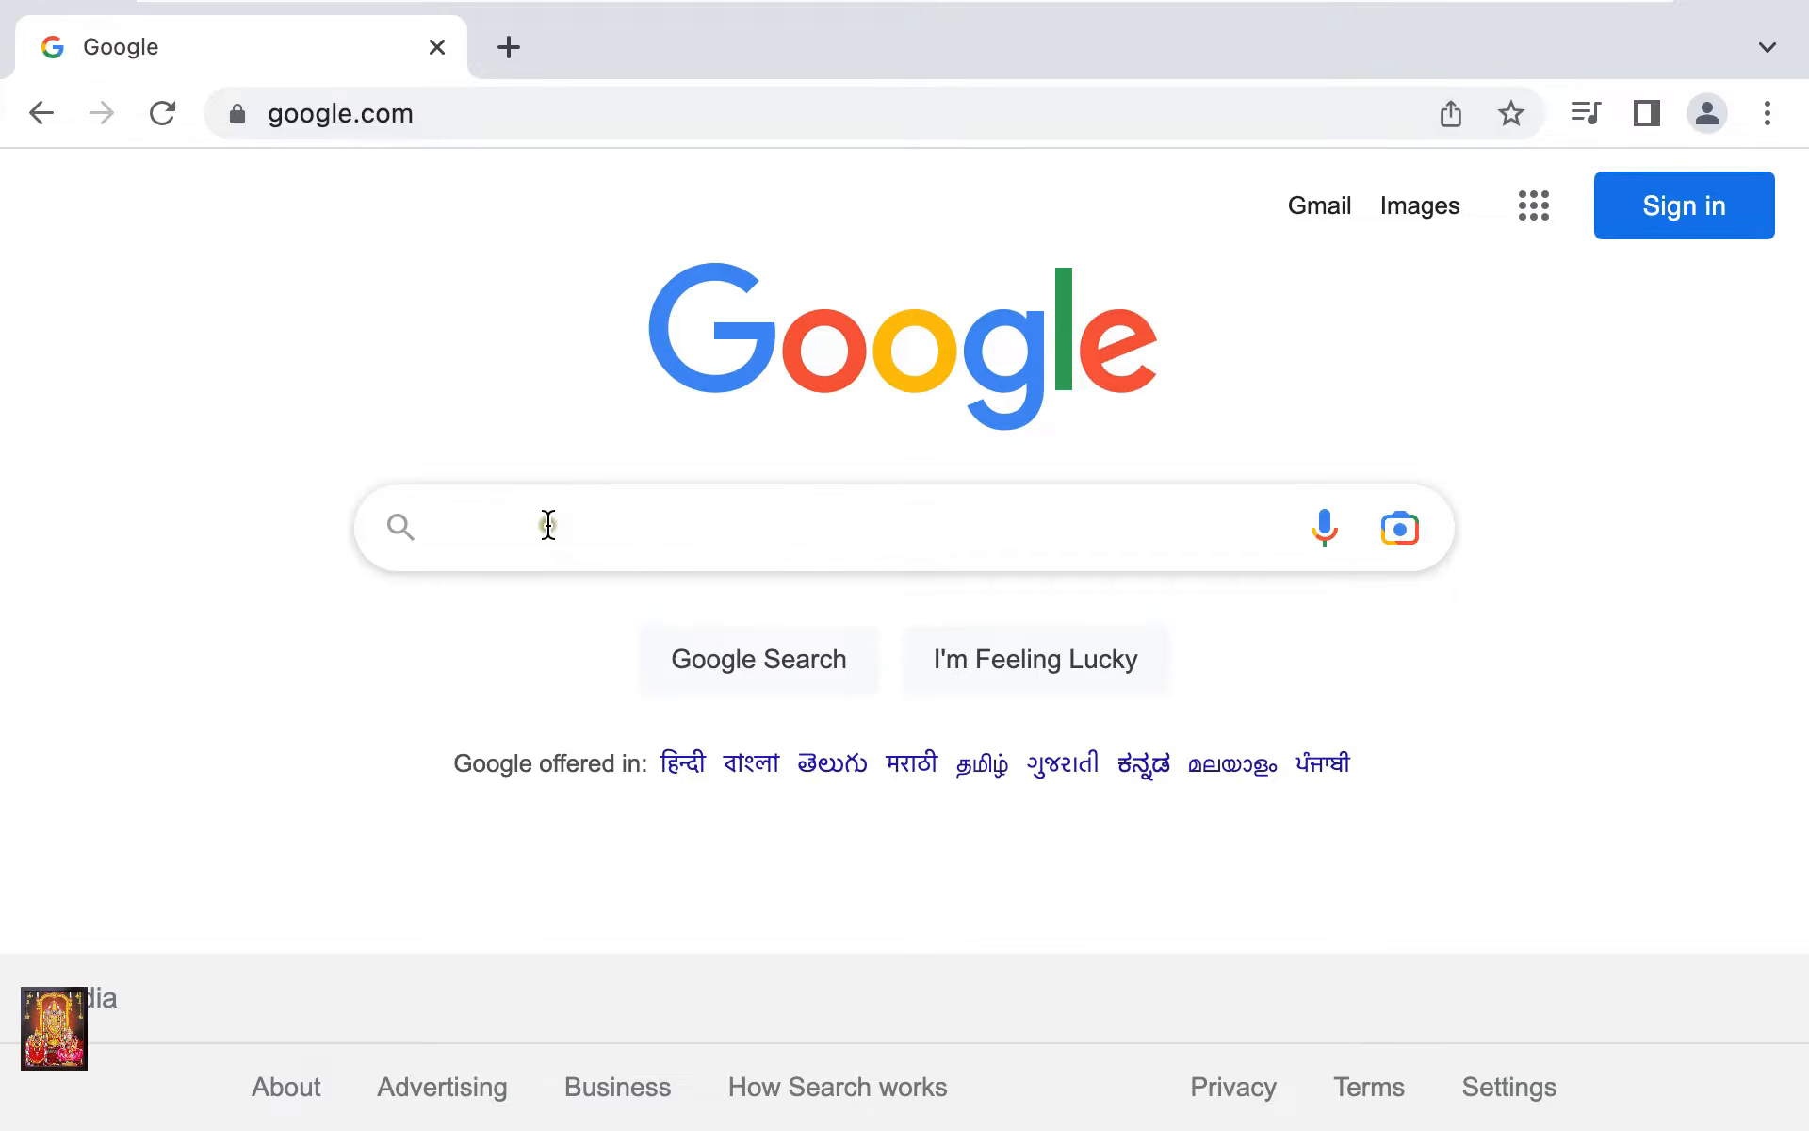
Search Google for 'download vmware fusion for mac'
click(547, 525)
text(download )
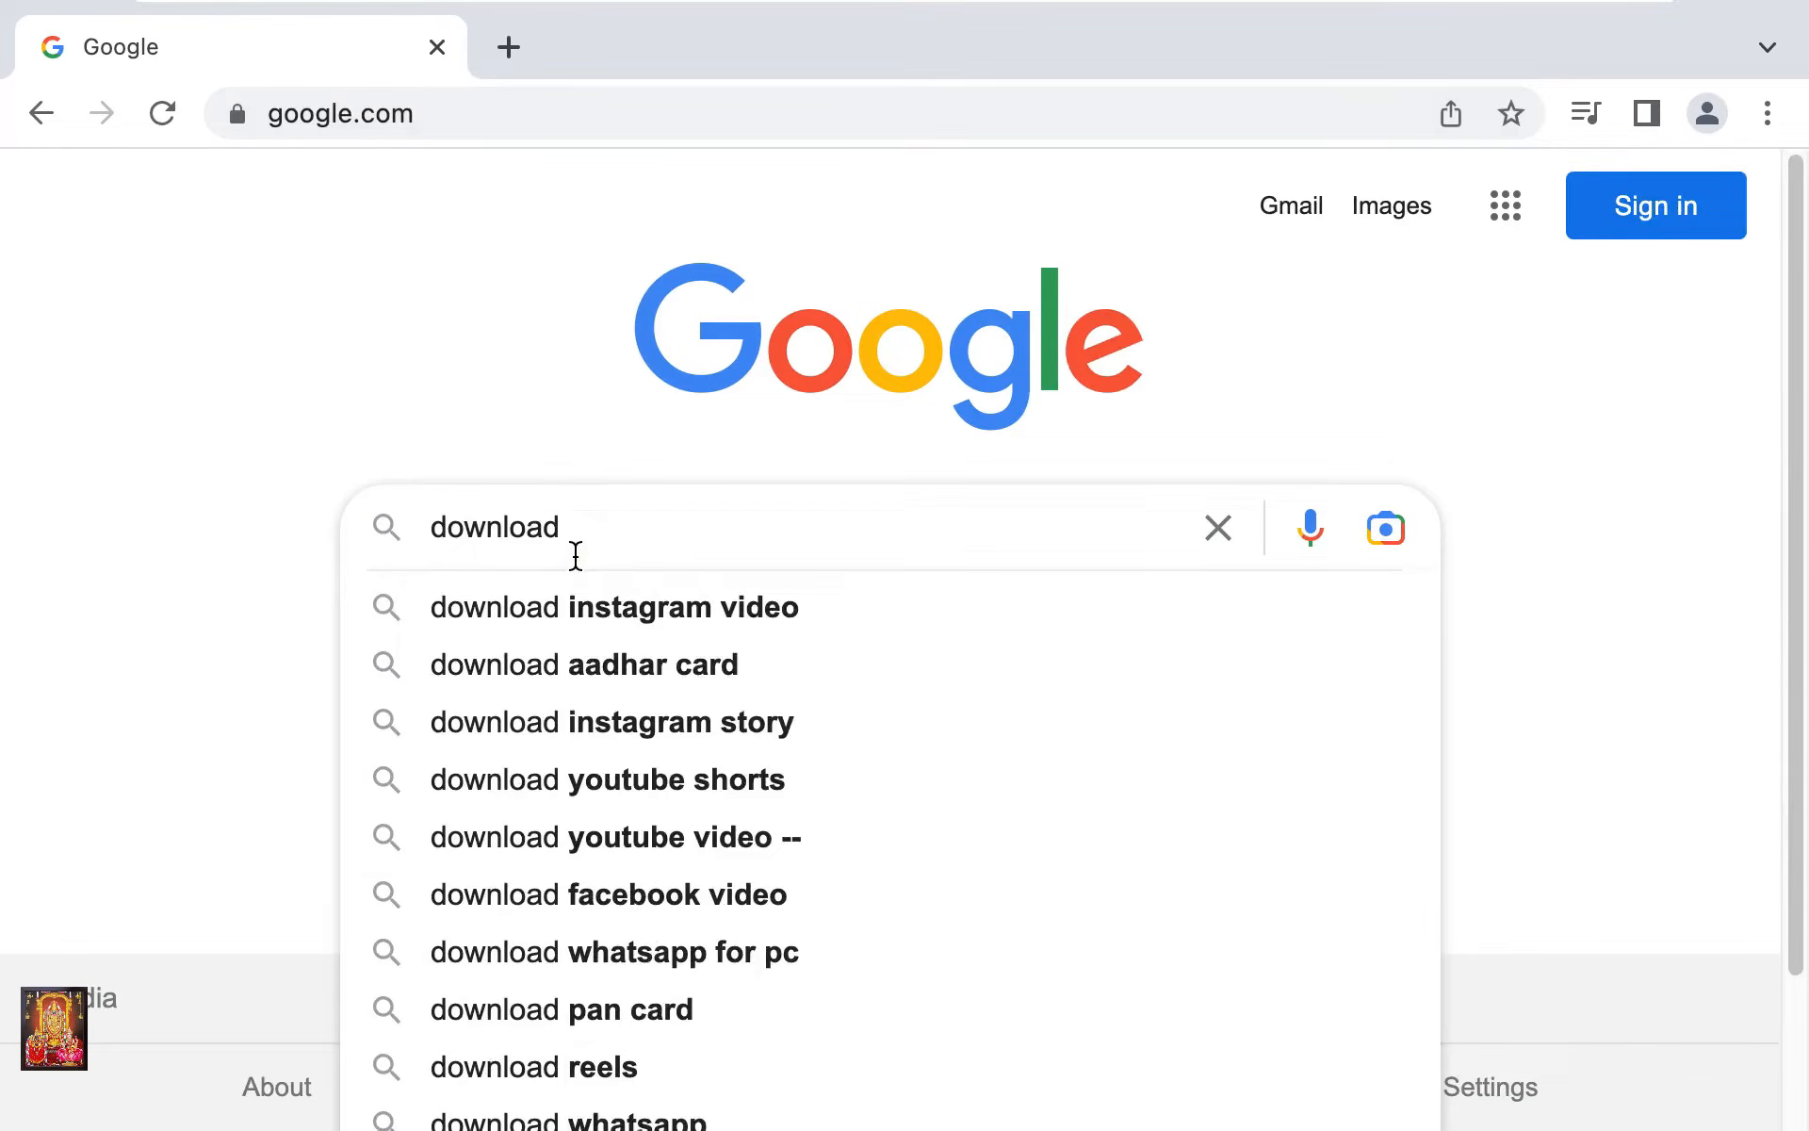
text(vmware )
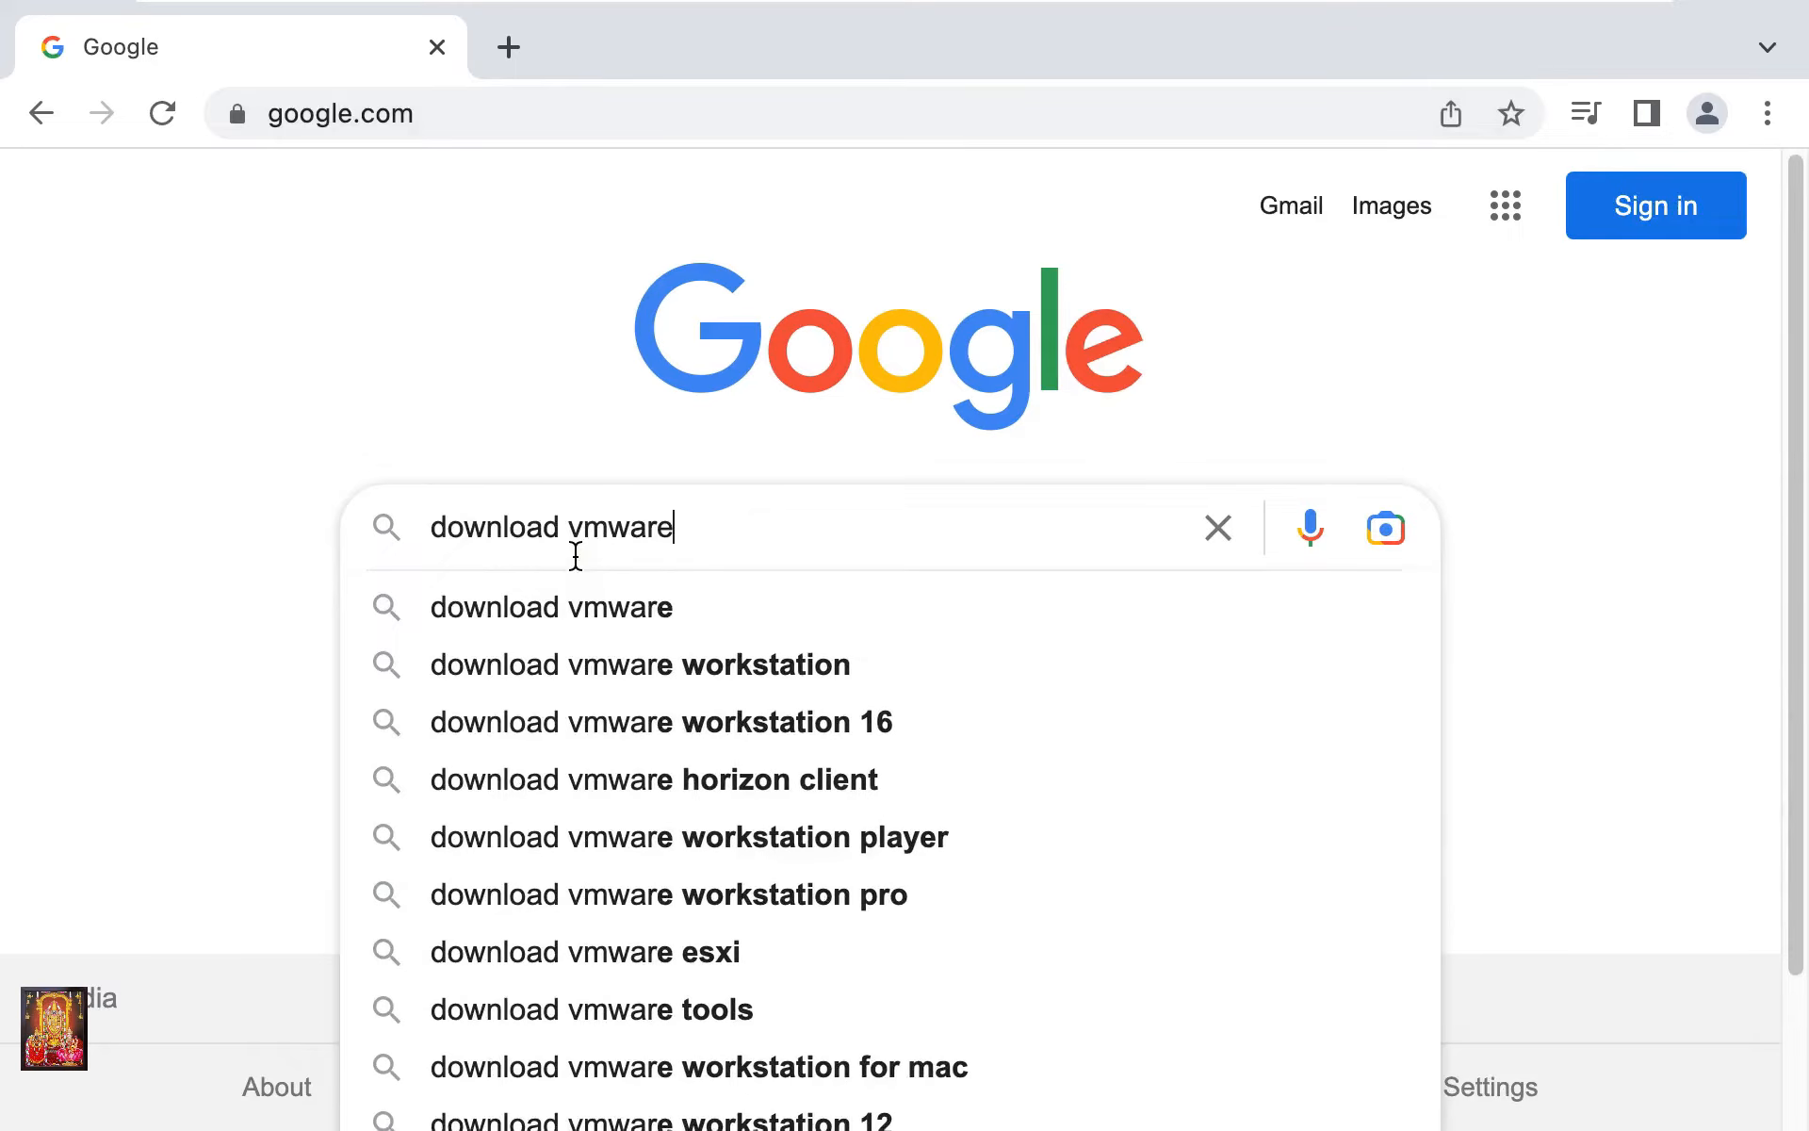
text(fus)
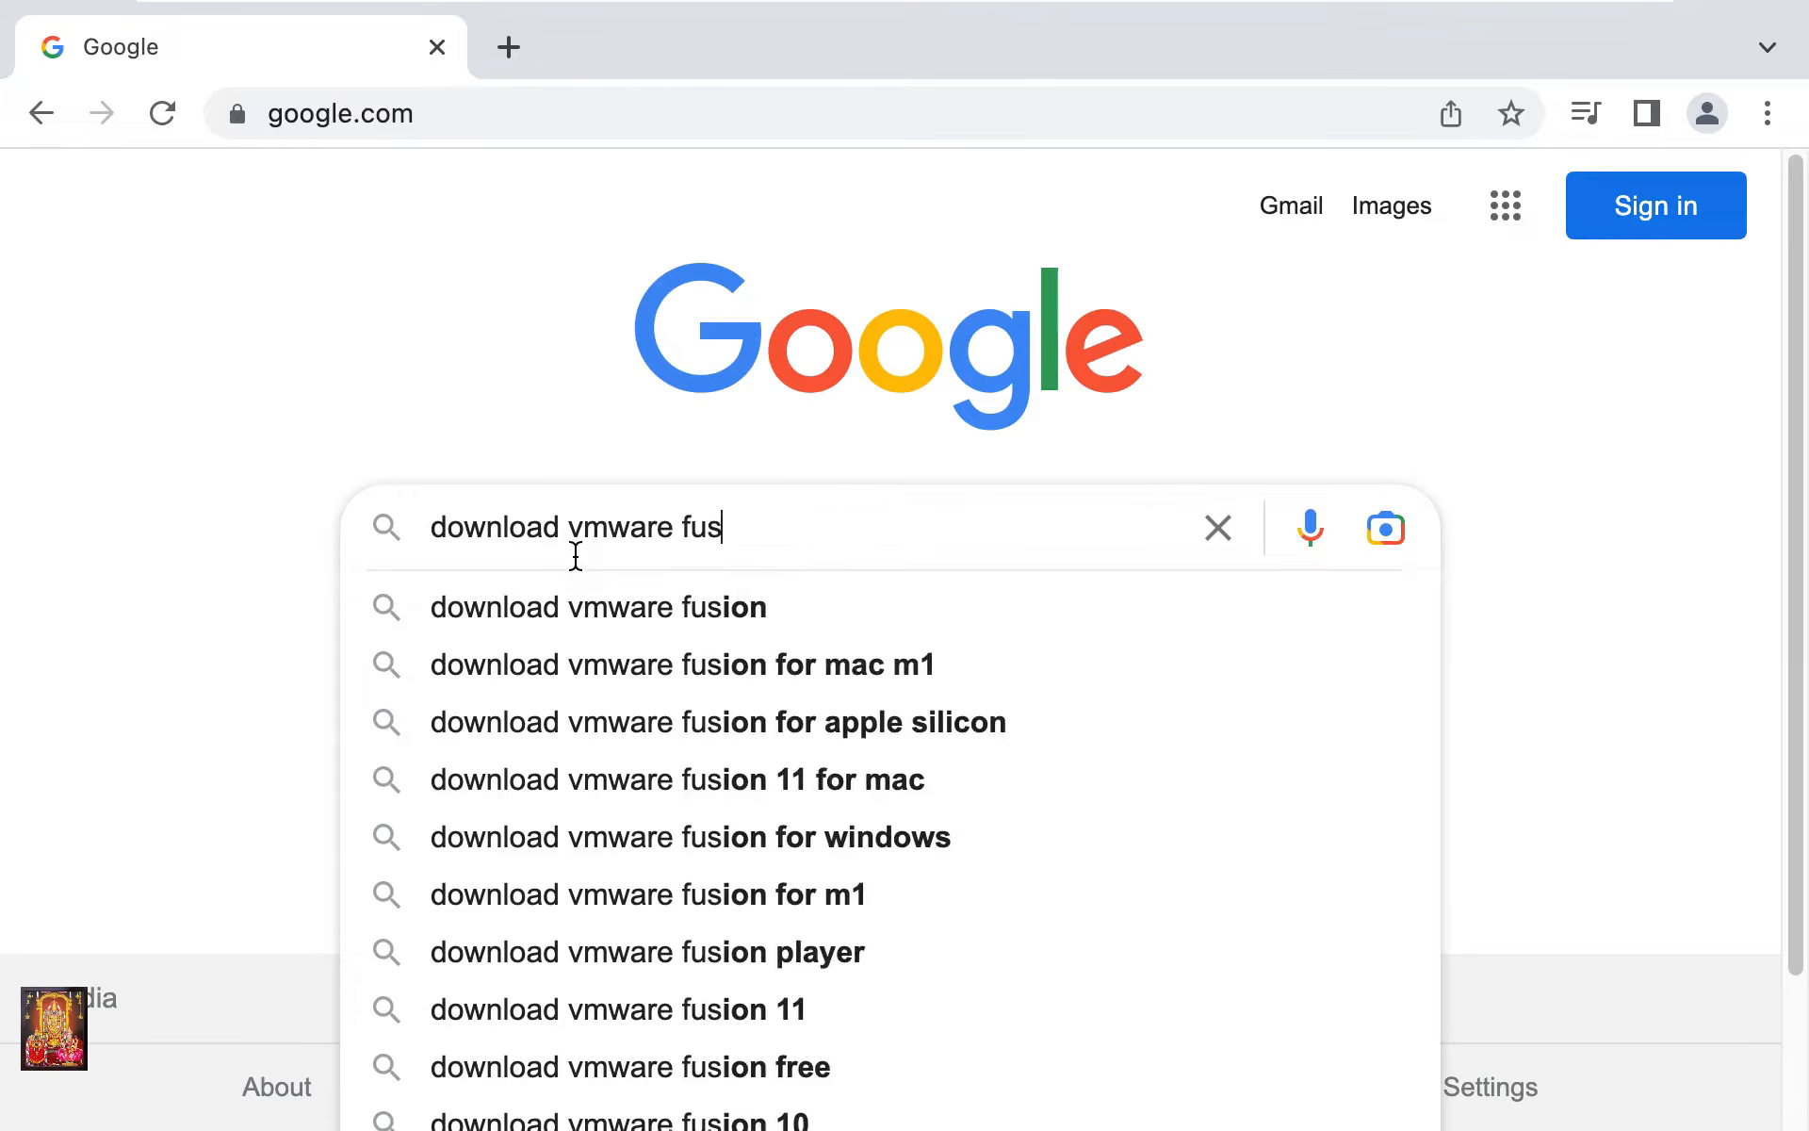
text(ion for )
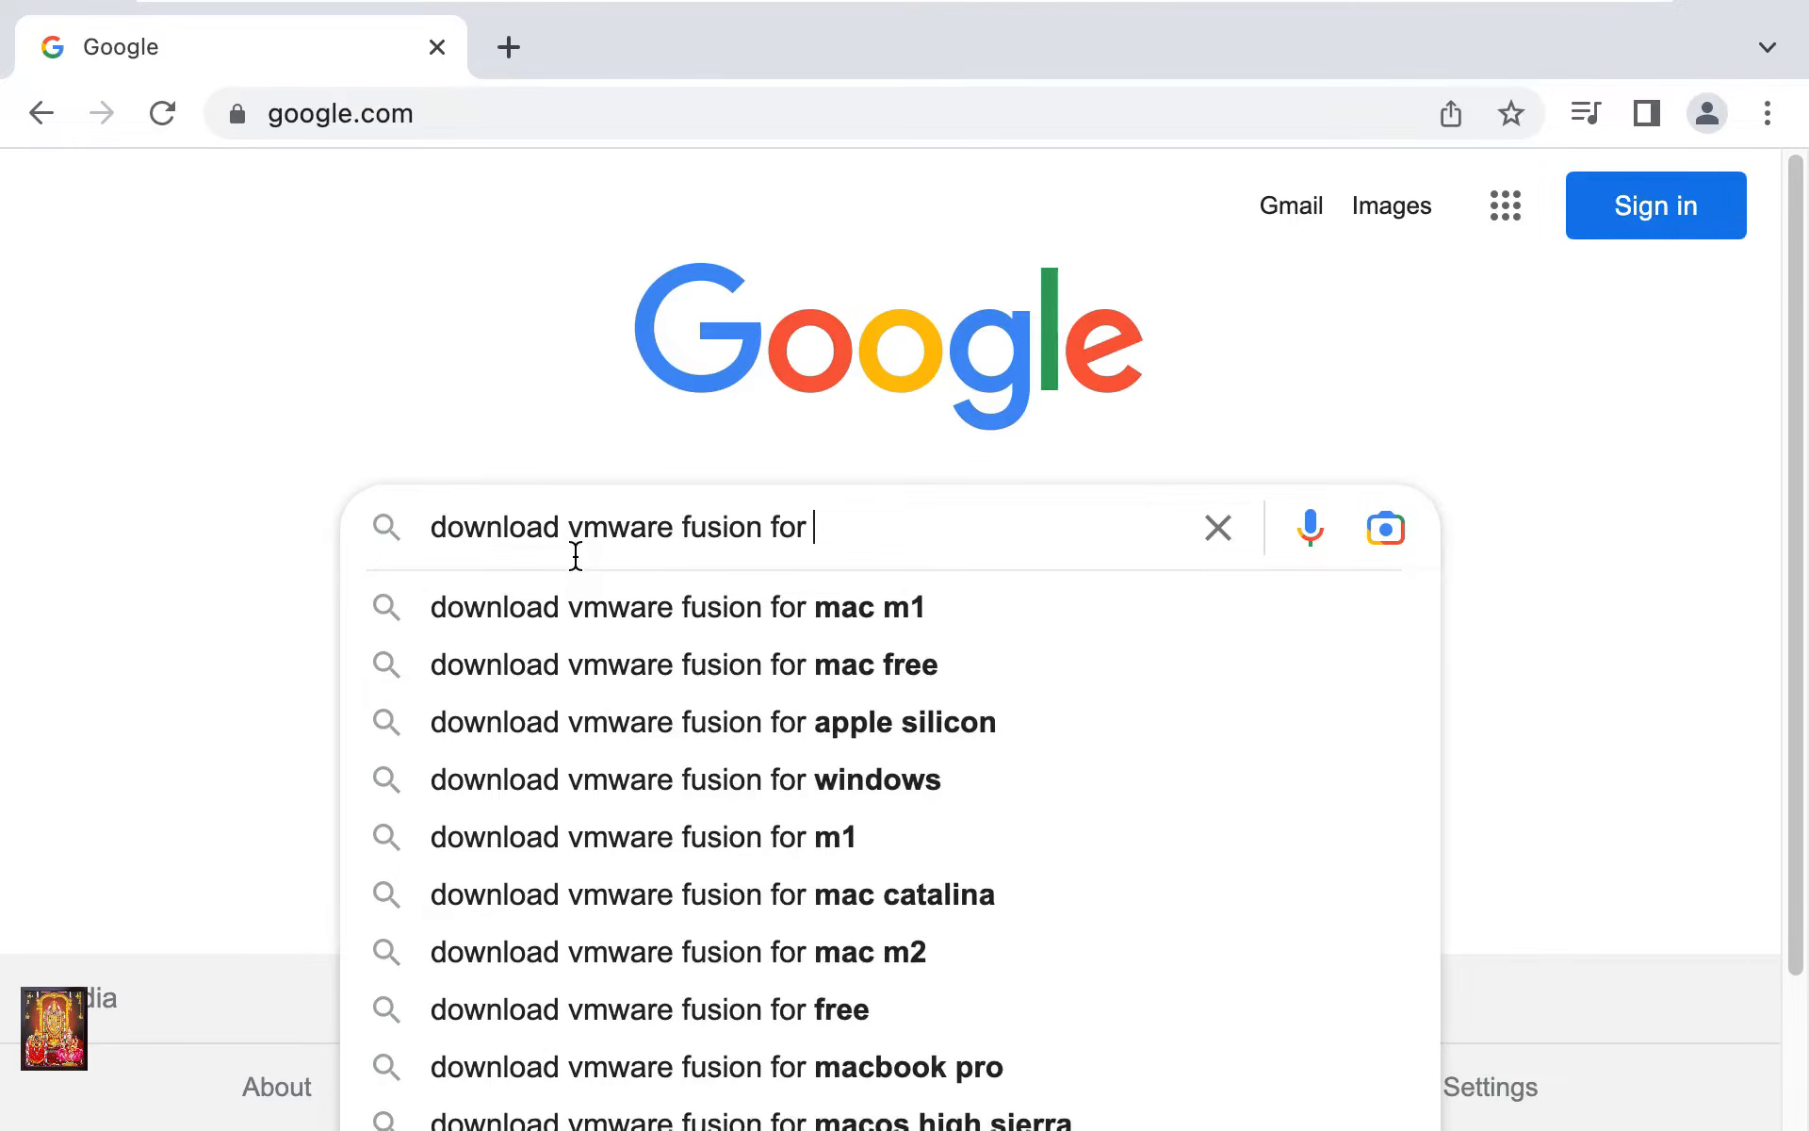
text(mac)
key(Return)
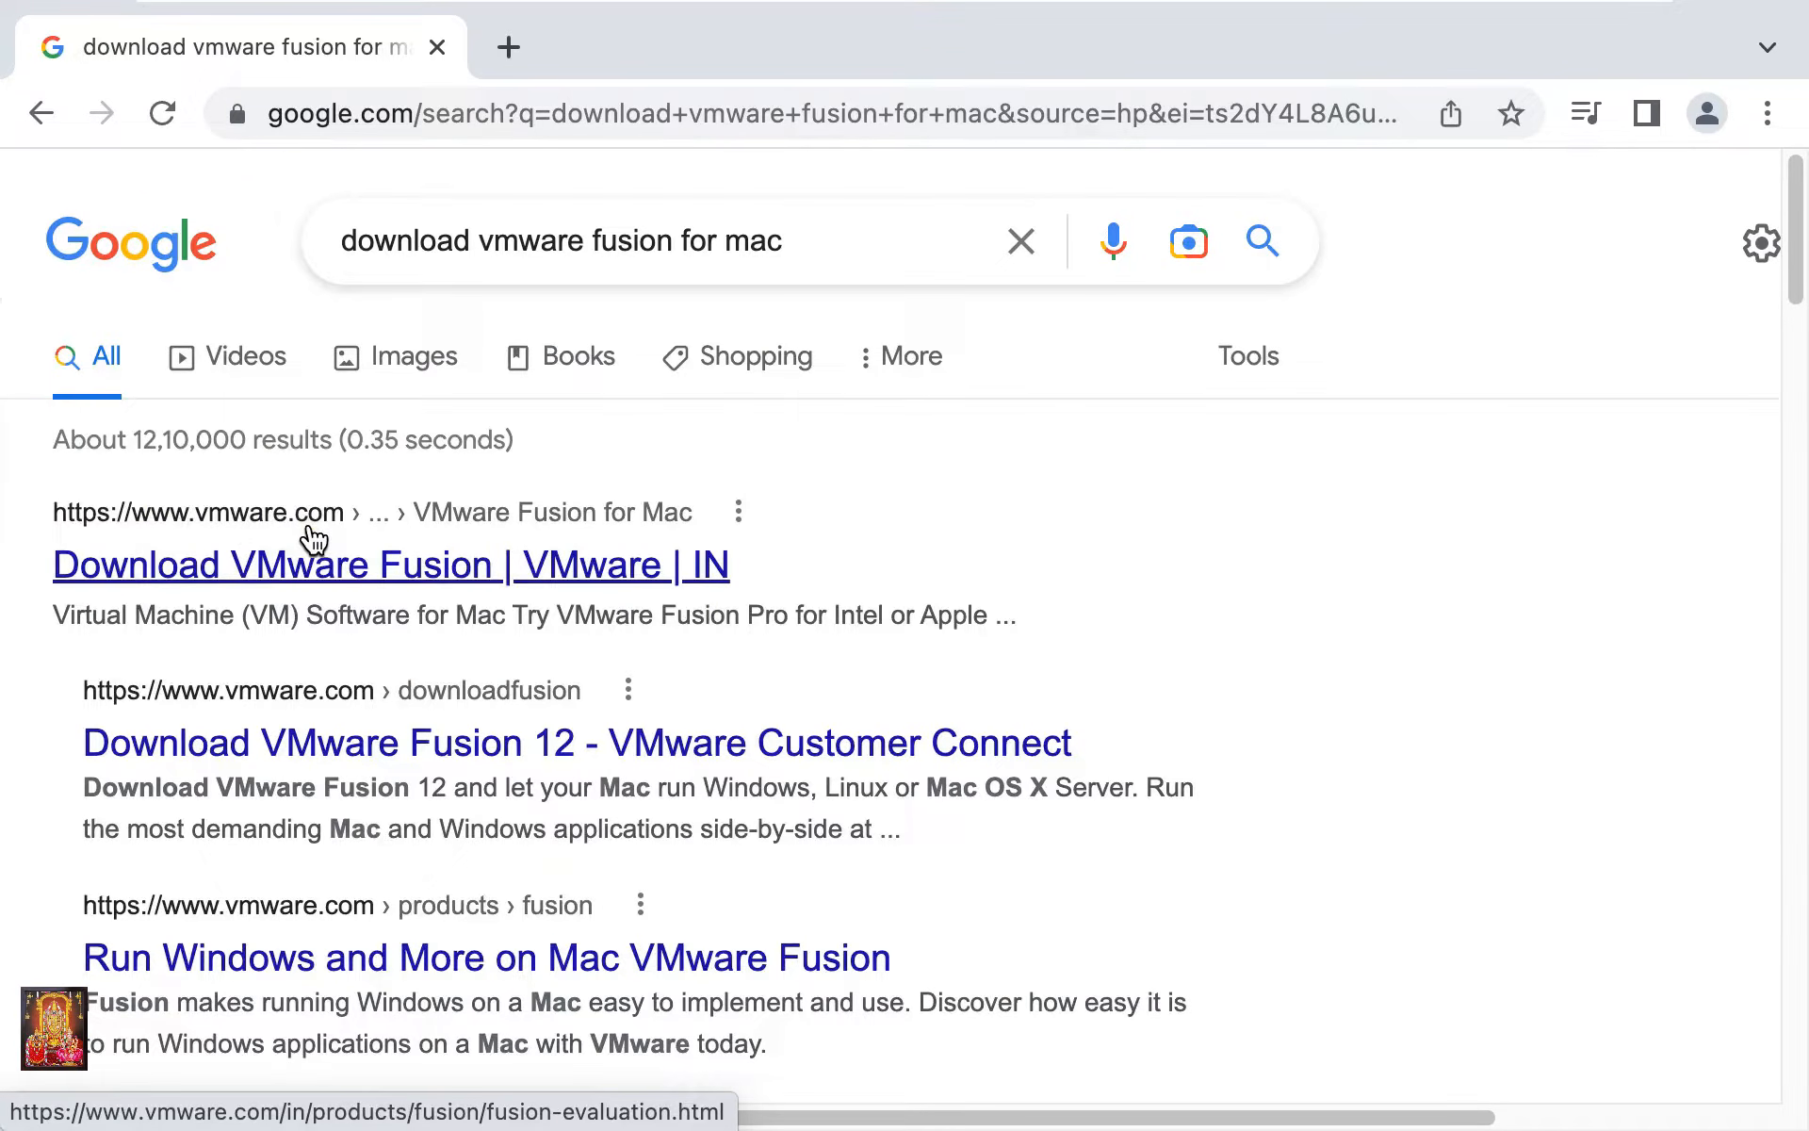
Download the free VMware Fusion Pro trial from VMware's page and view it in Chrome's downloads list
click(225, 573)
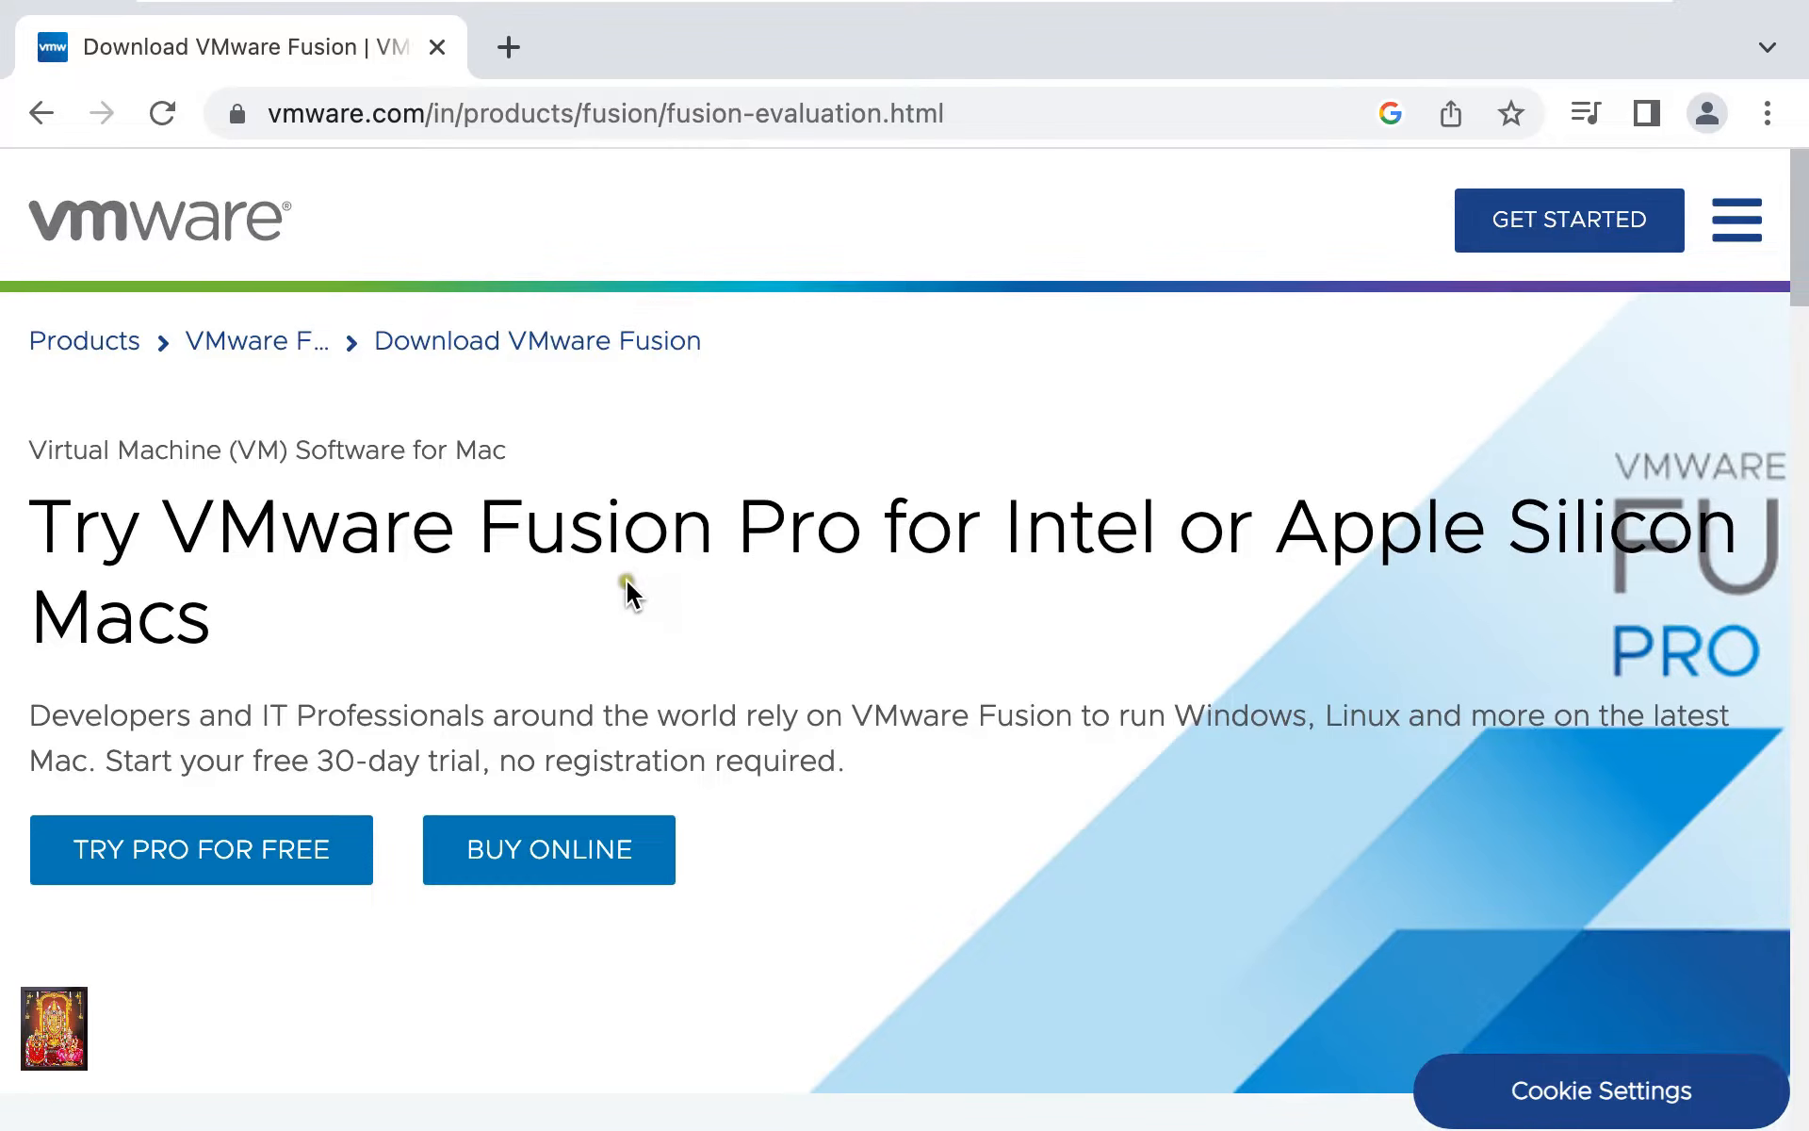
scroll(622, 585, down, 1)
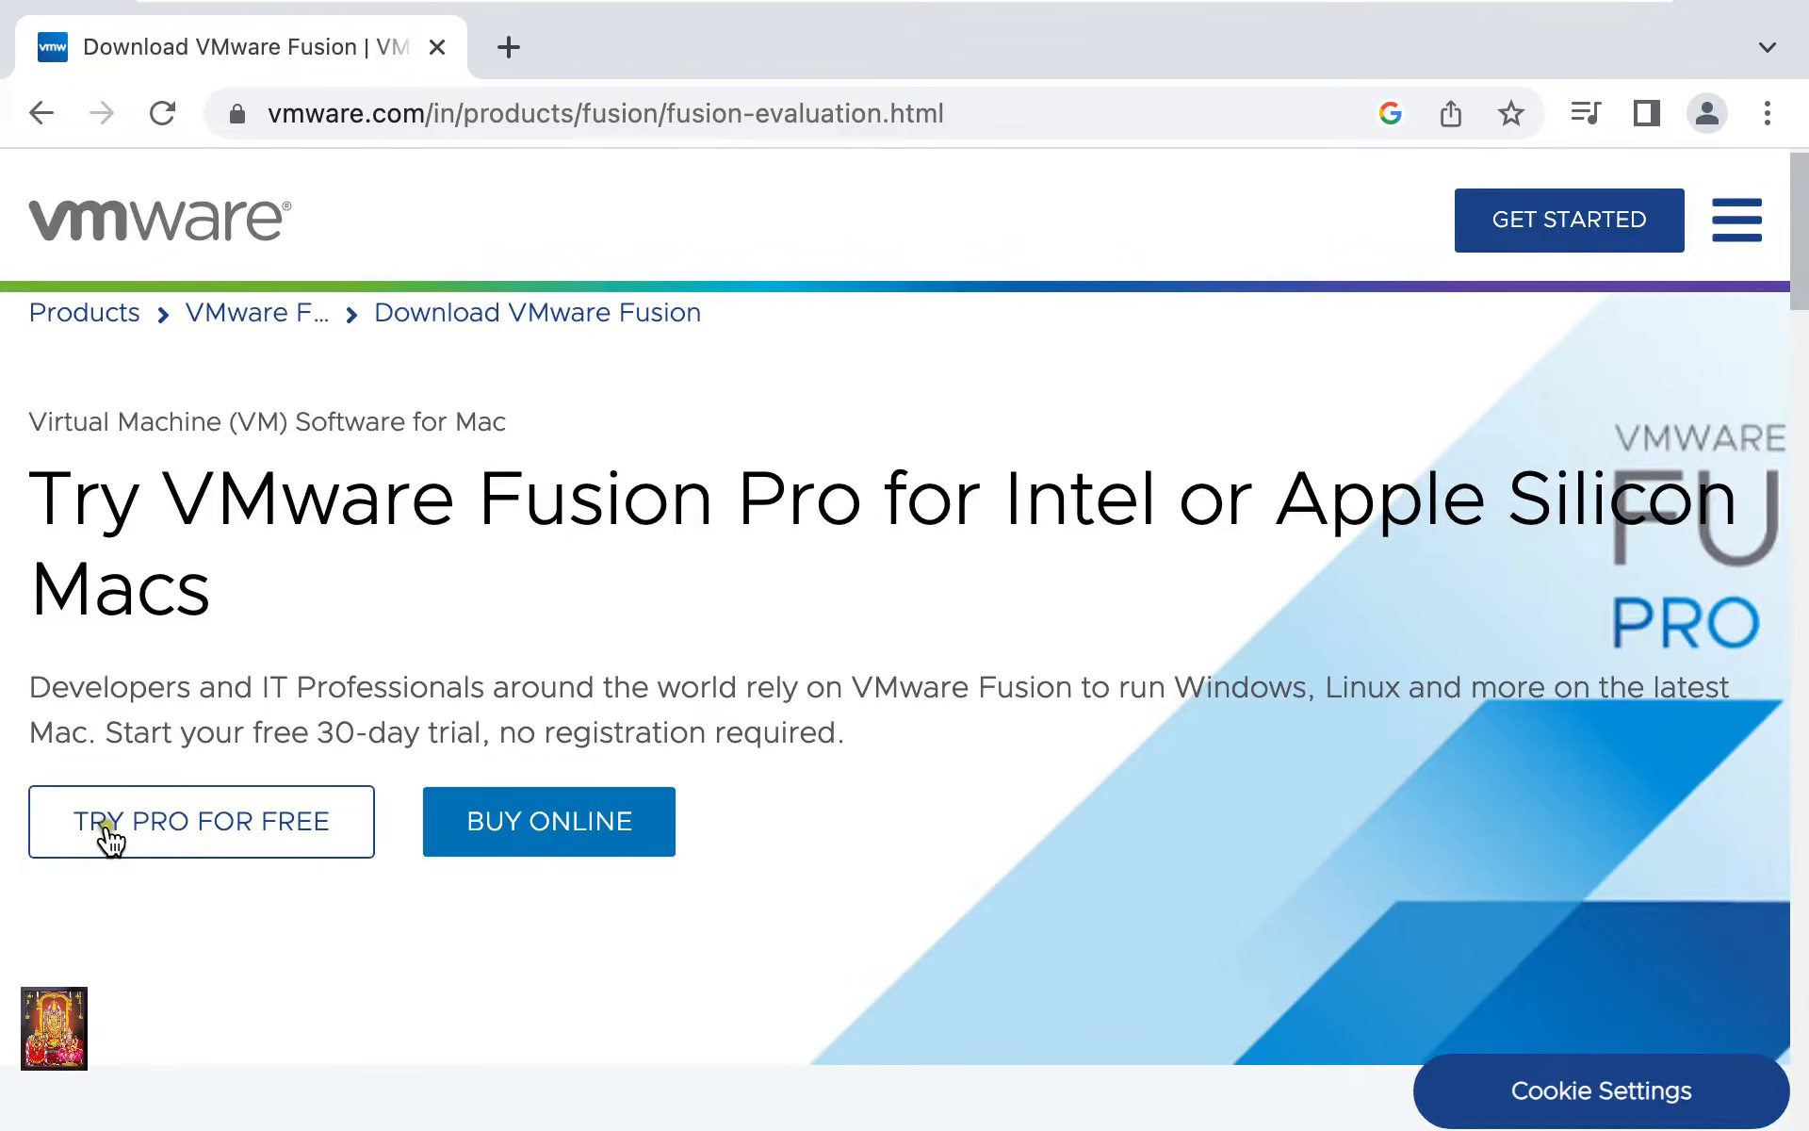
click(283, 837)
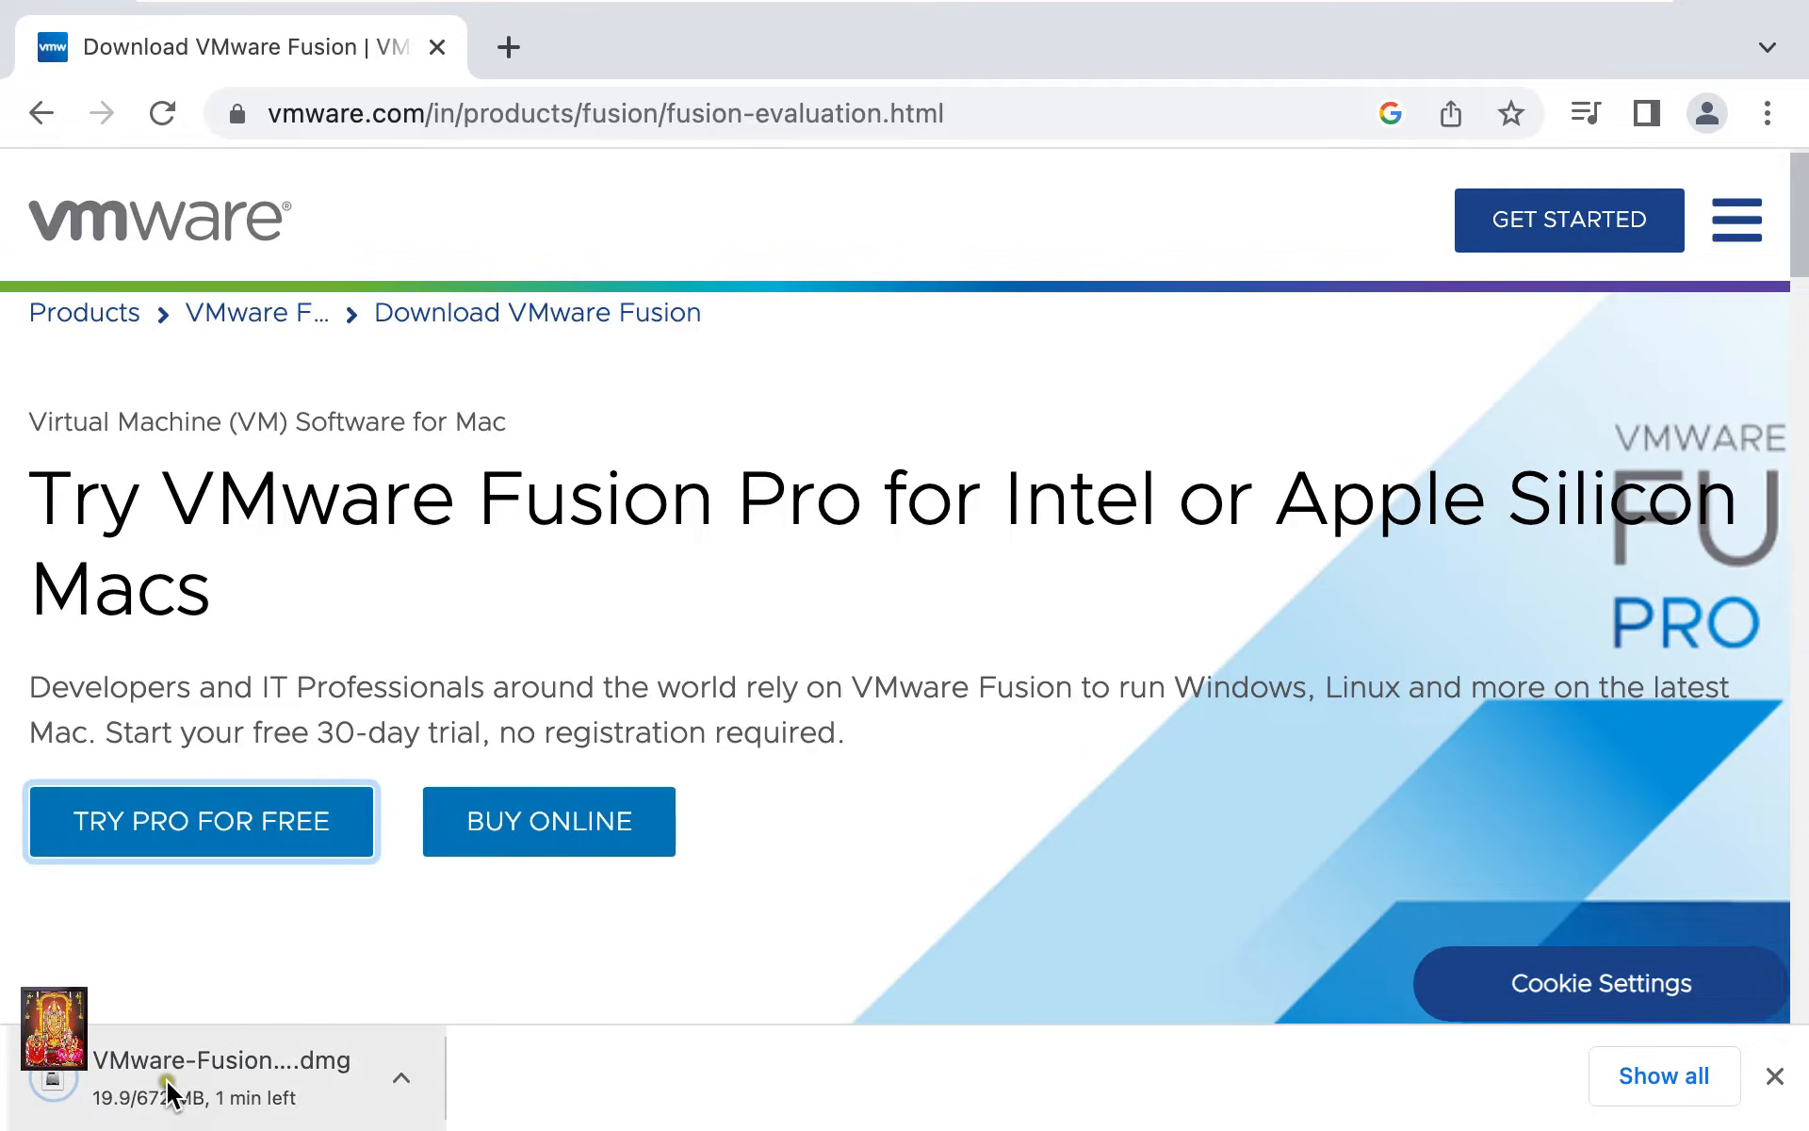
click(1636, 1079)
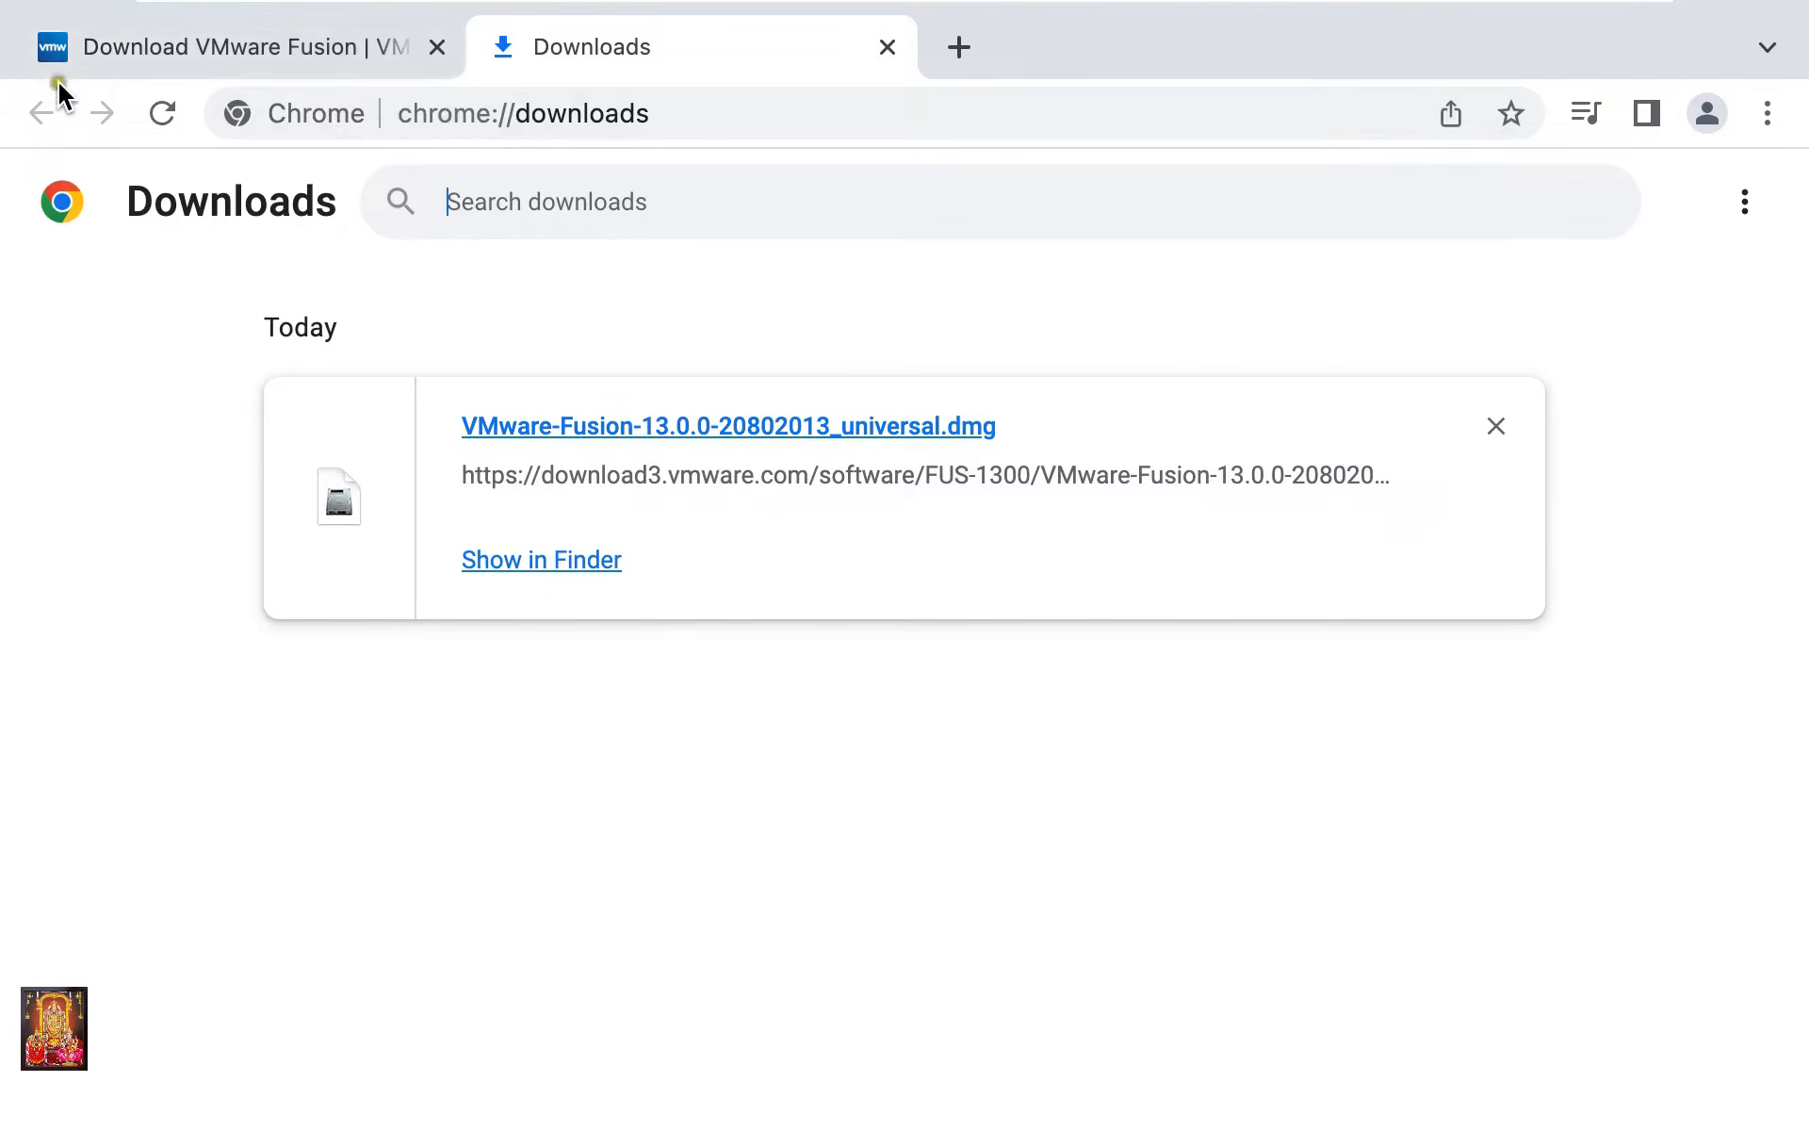
Close Chrome and show the Downloads folder in a Finder window
mouse_move(72, 11)
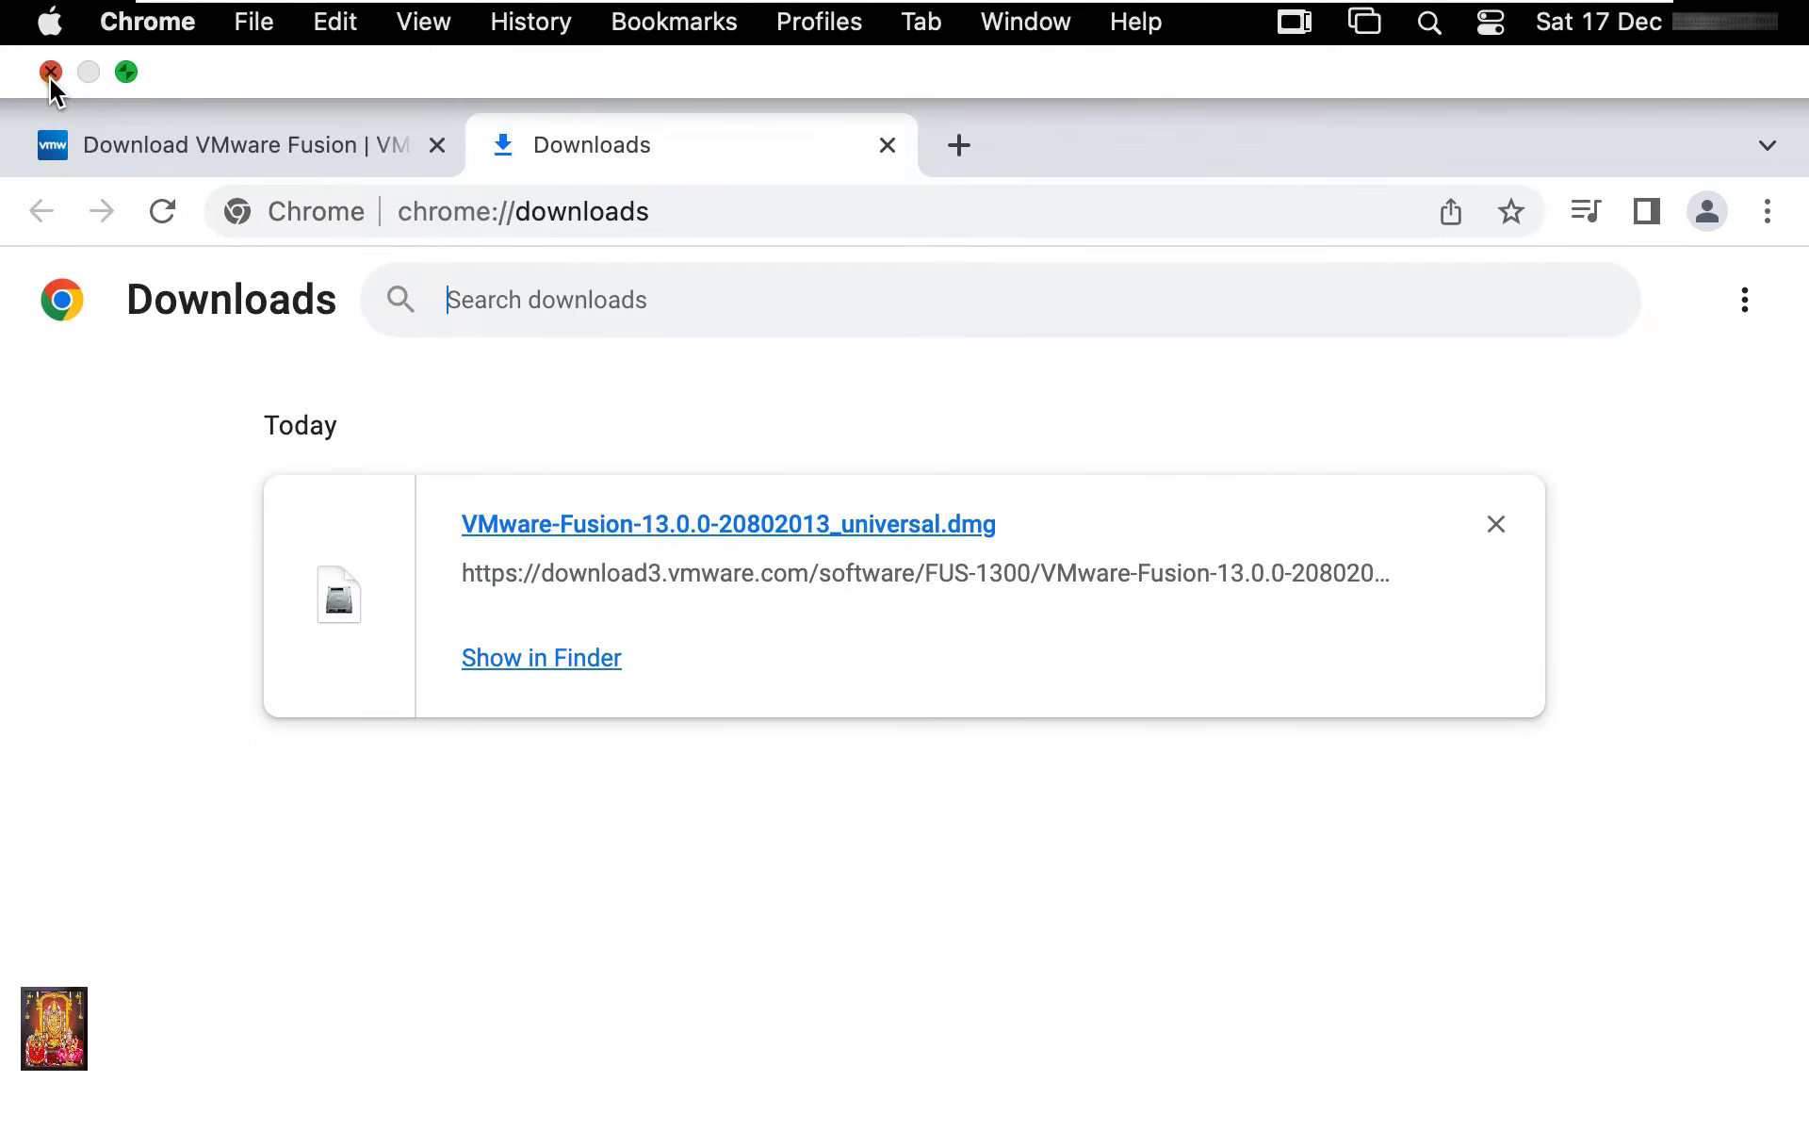
click(51, 74)
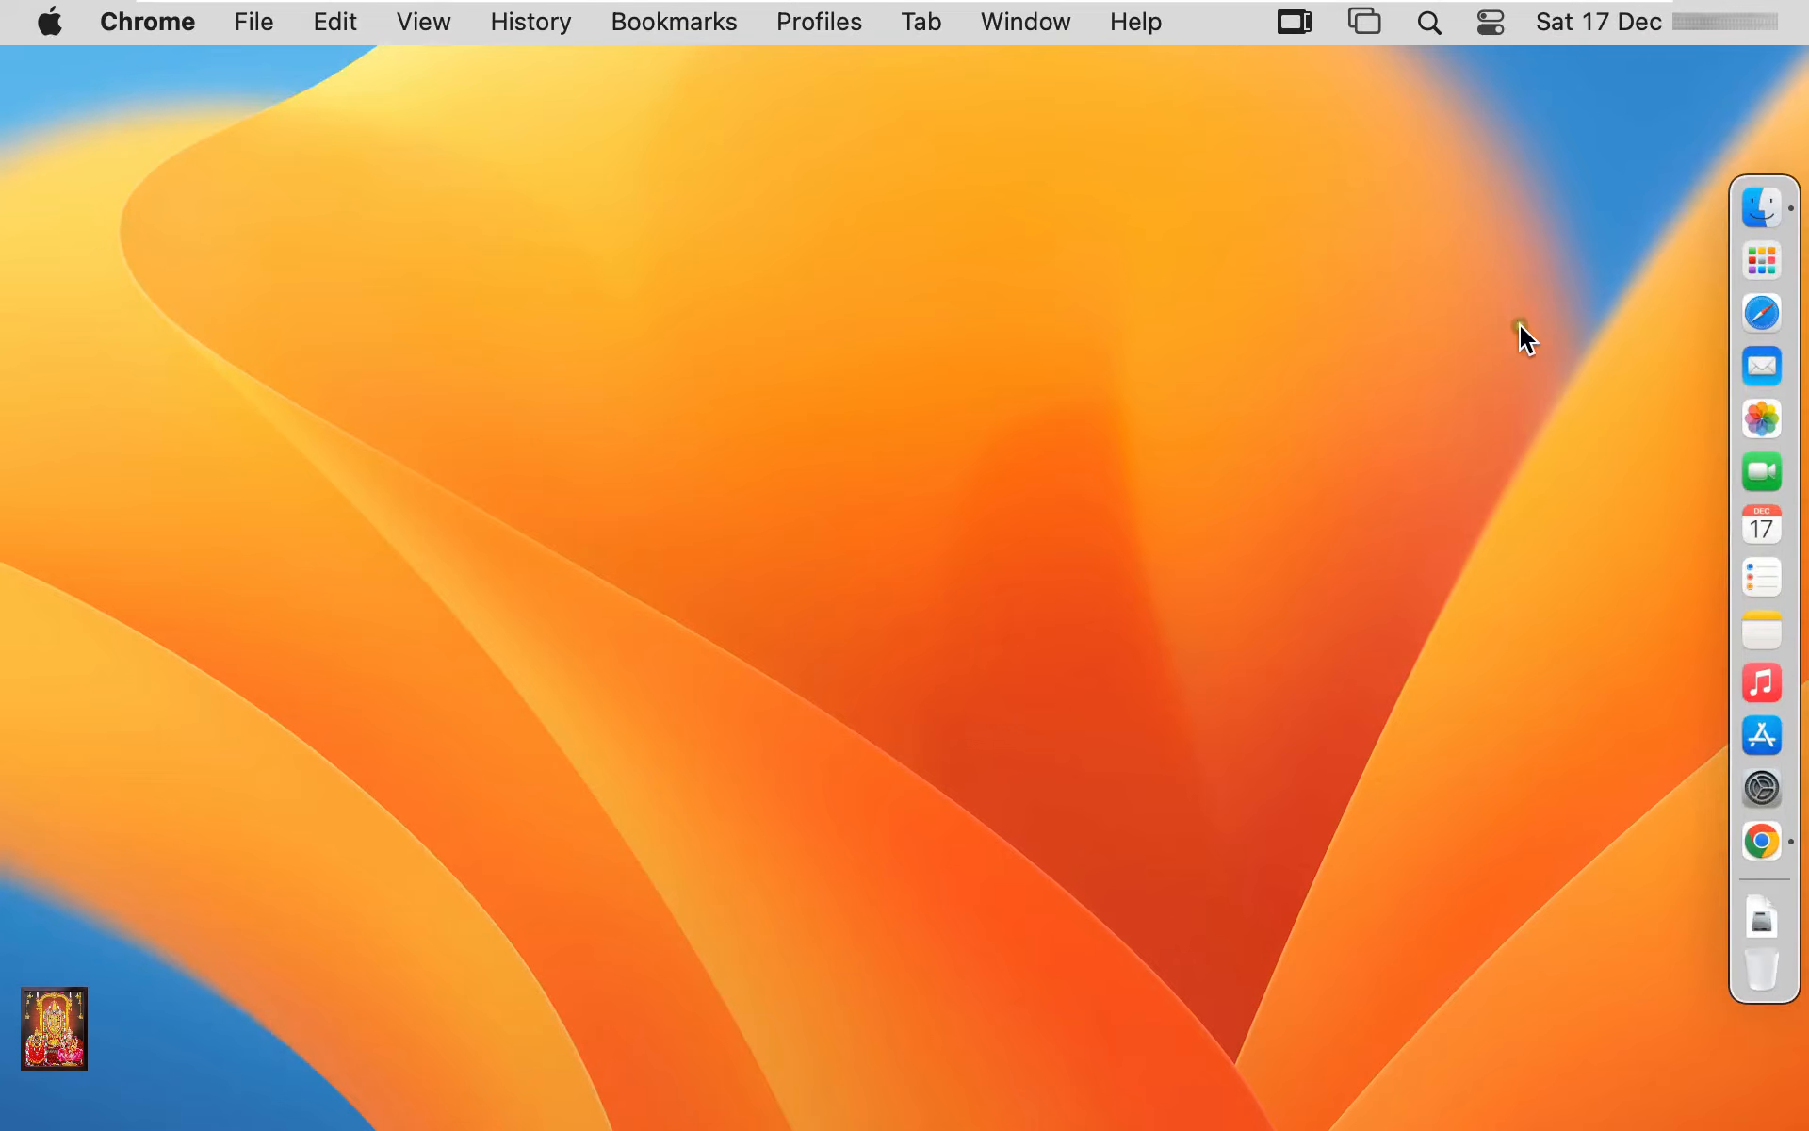
click(1758, 219)
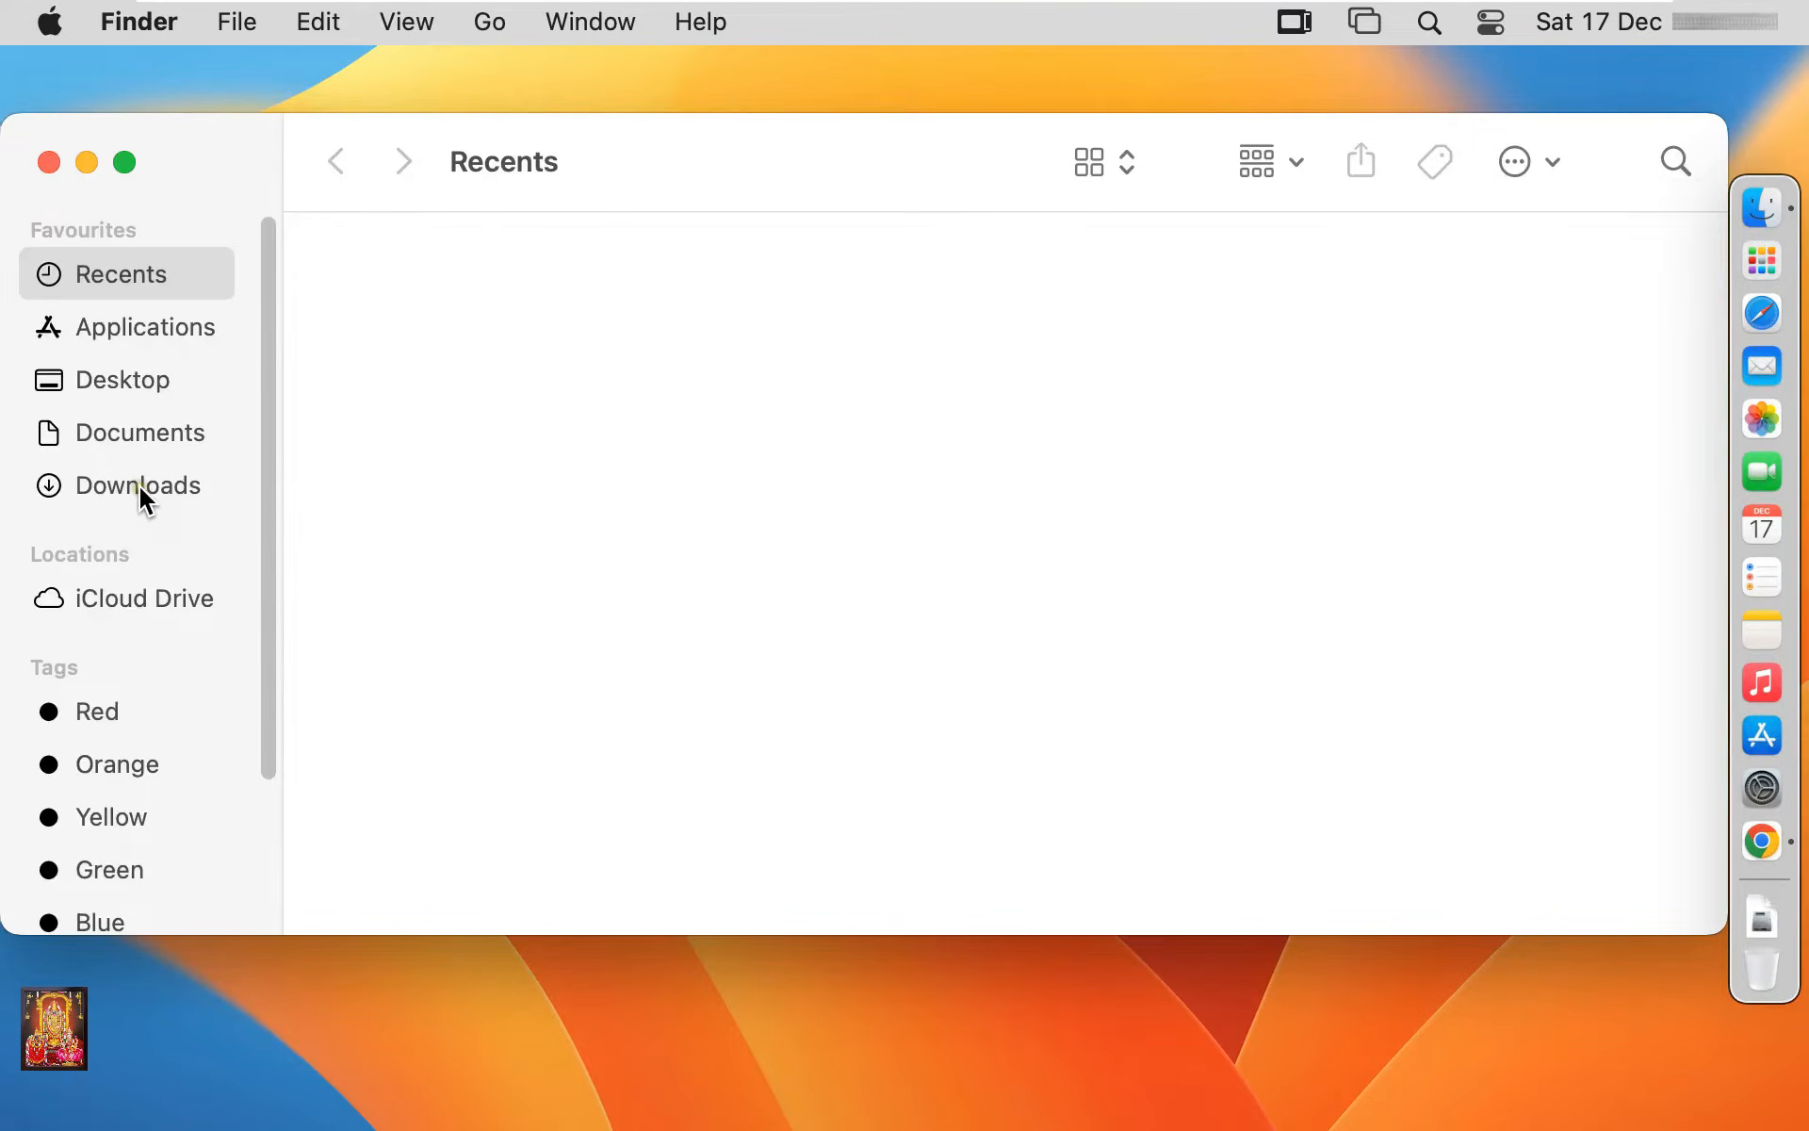
click(139, 488)
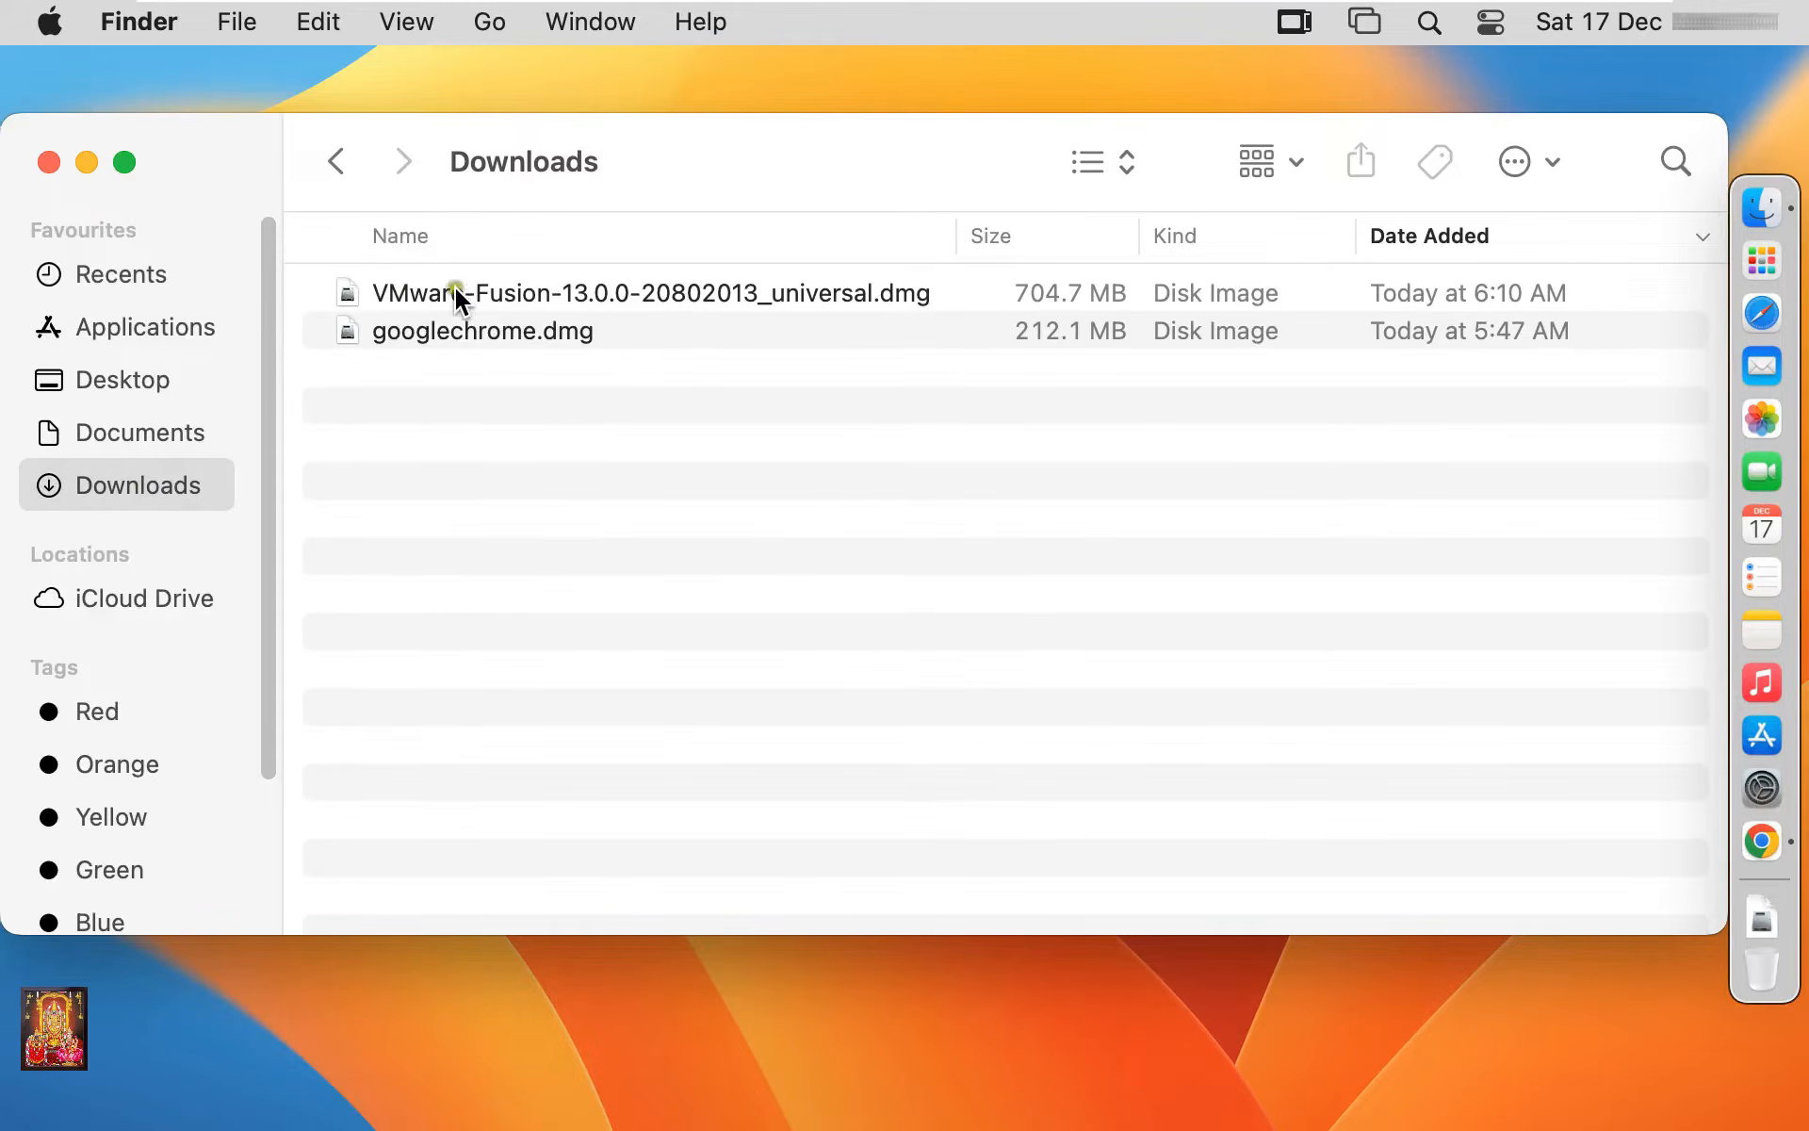
Mount the VMware-Fusion .dmg with DiskImageMounter, then close Finder
click(415, 300)
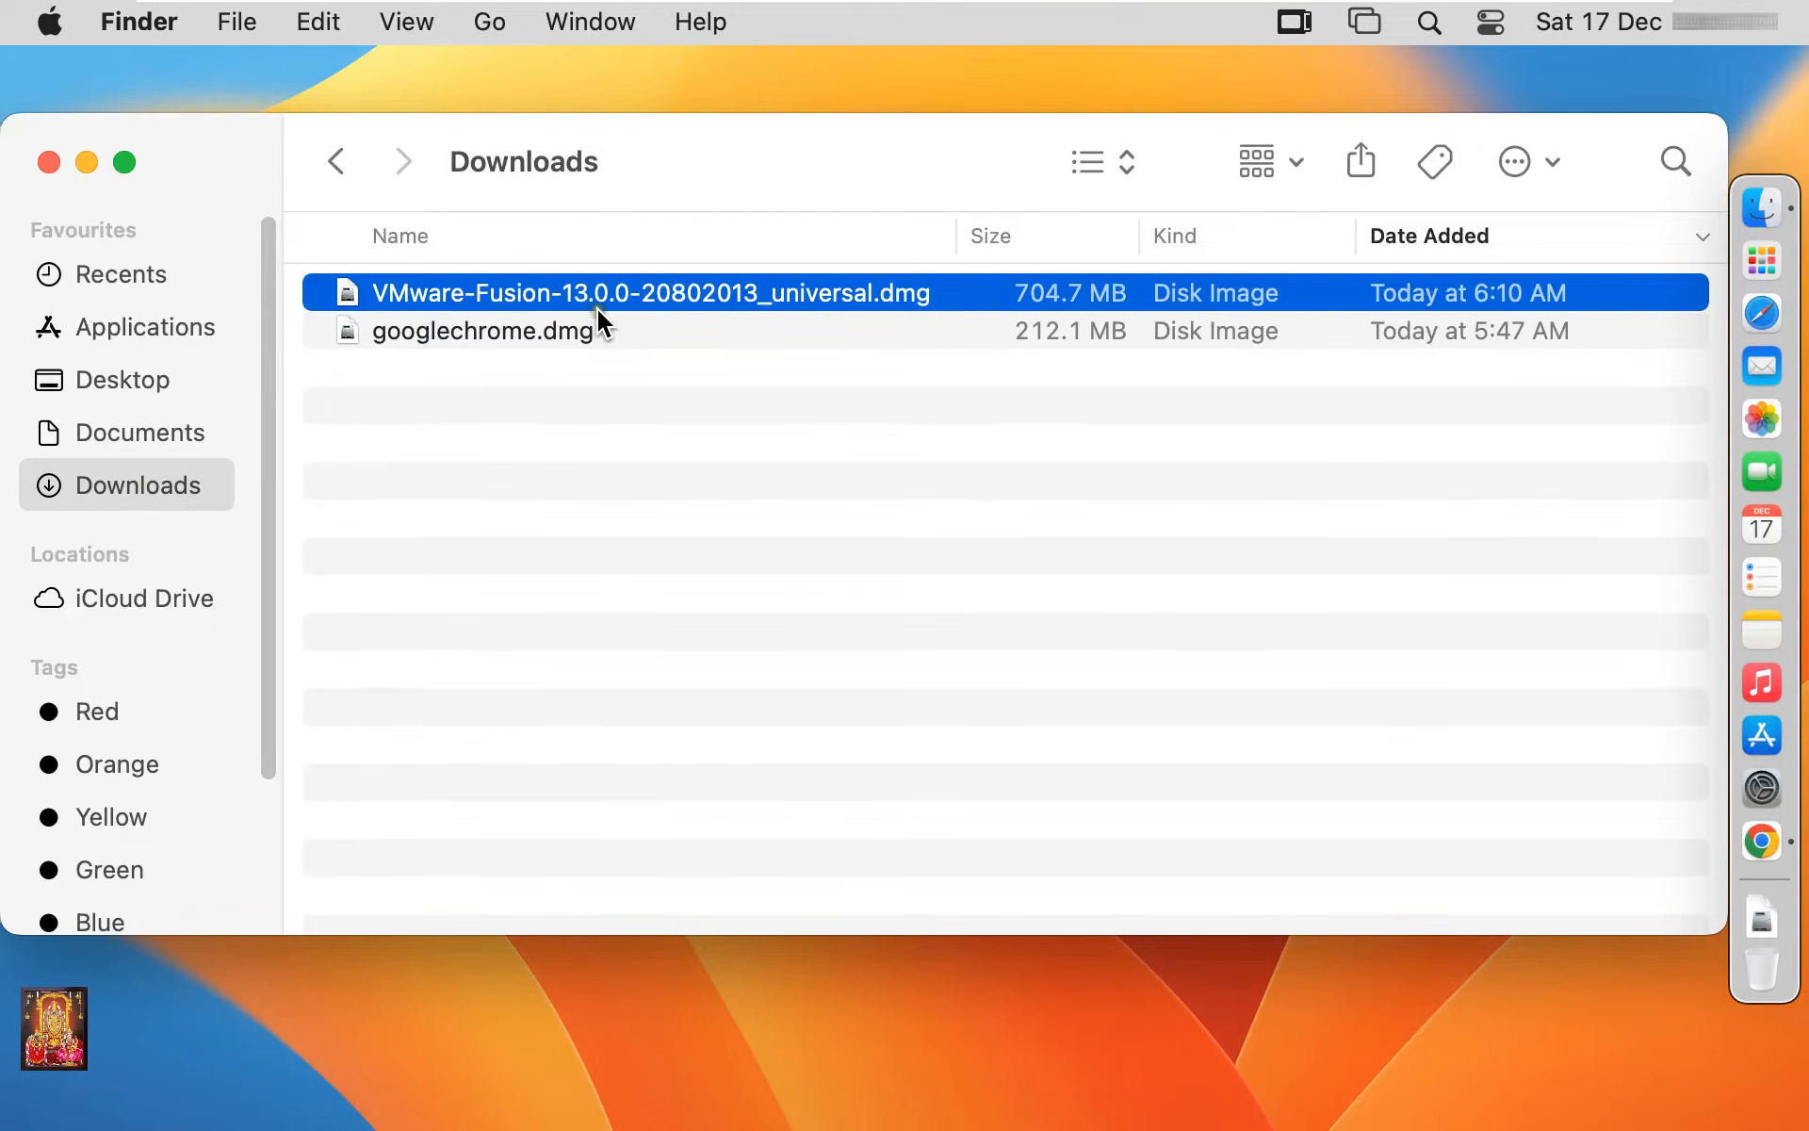
right_click(390, 287)
mouse_move(715, 368)
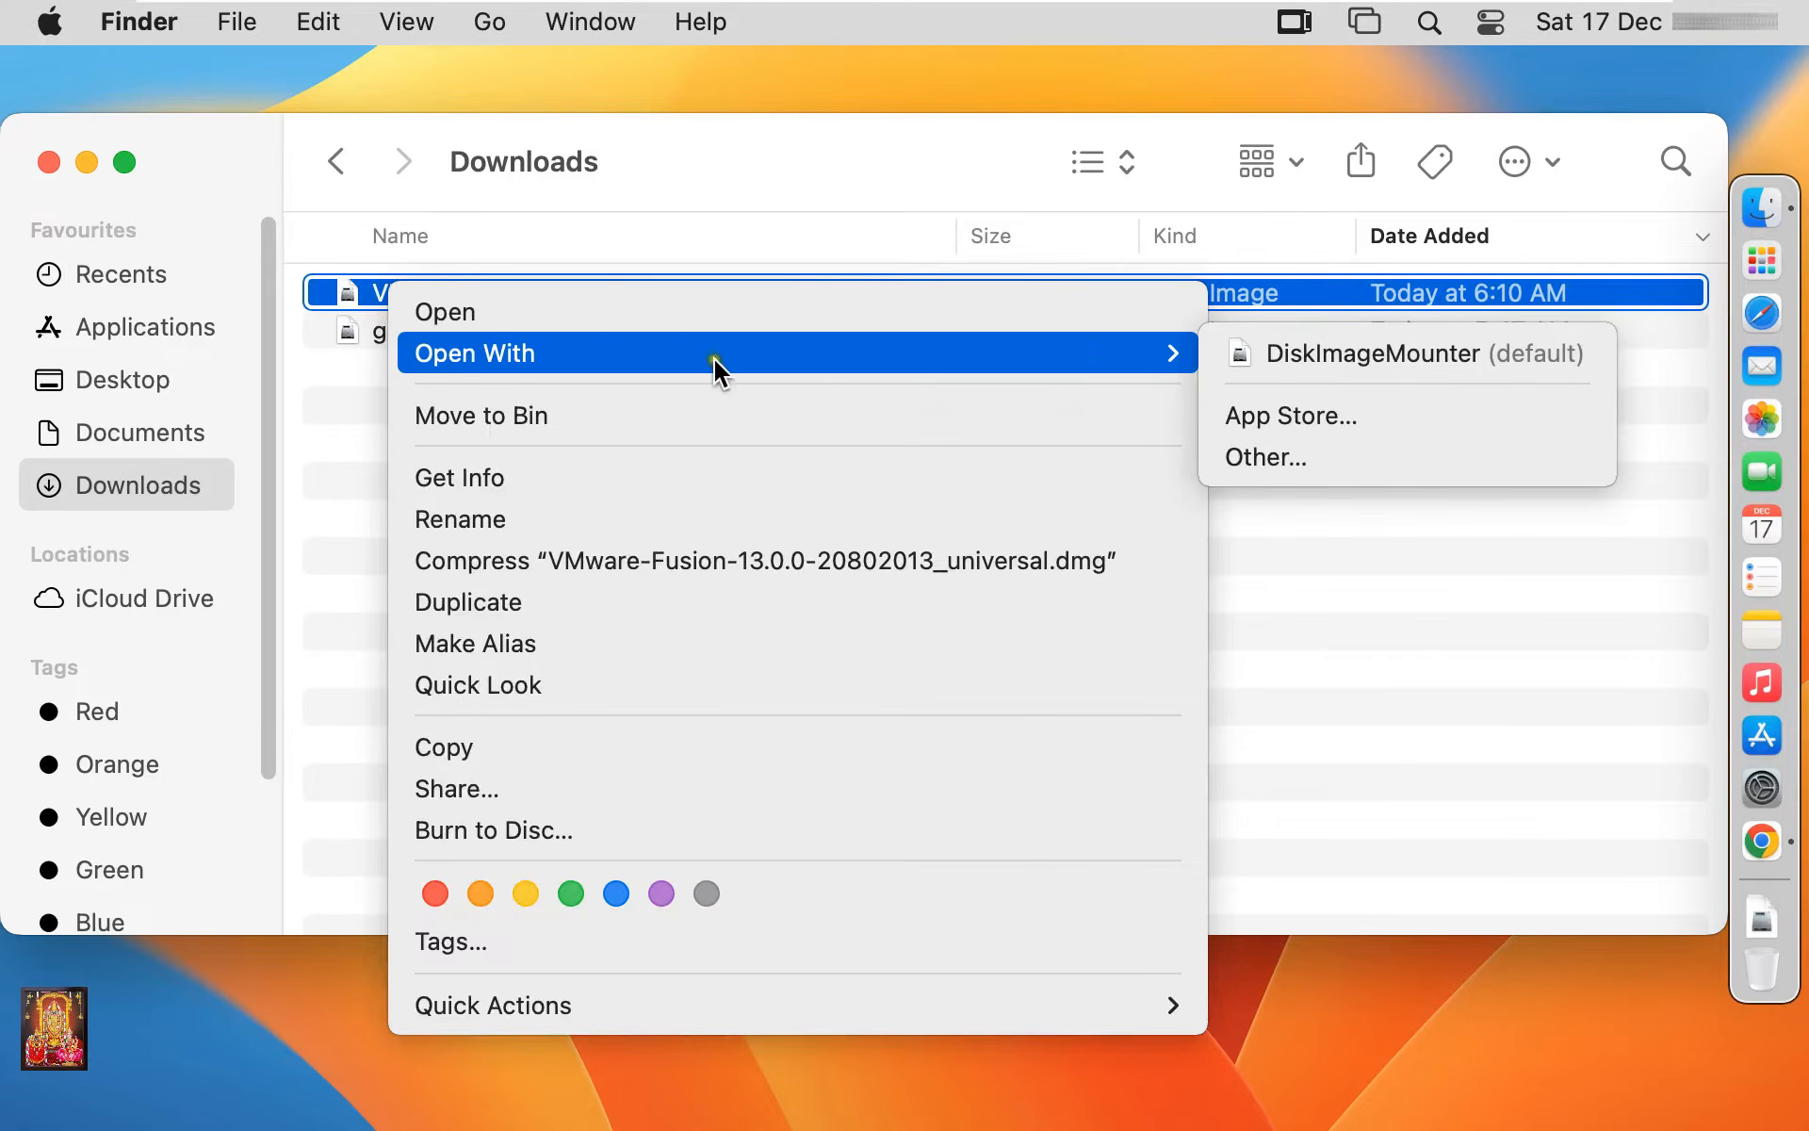
click(1471, 363)
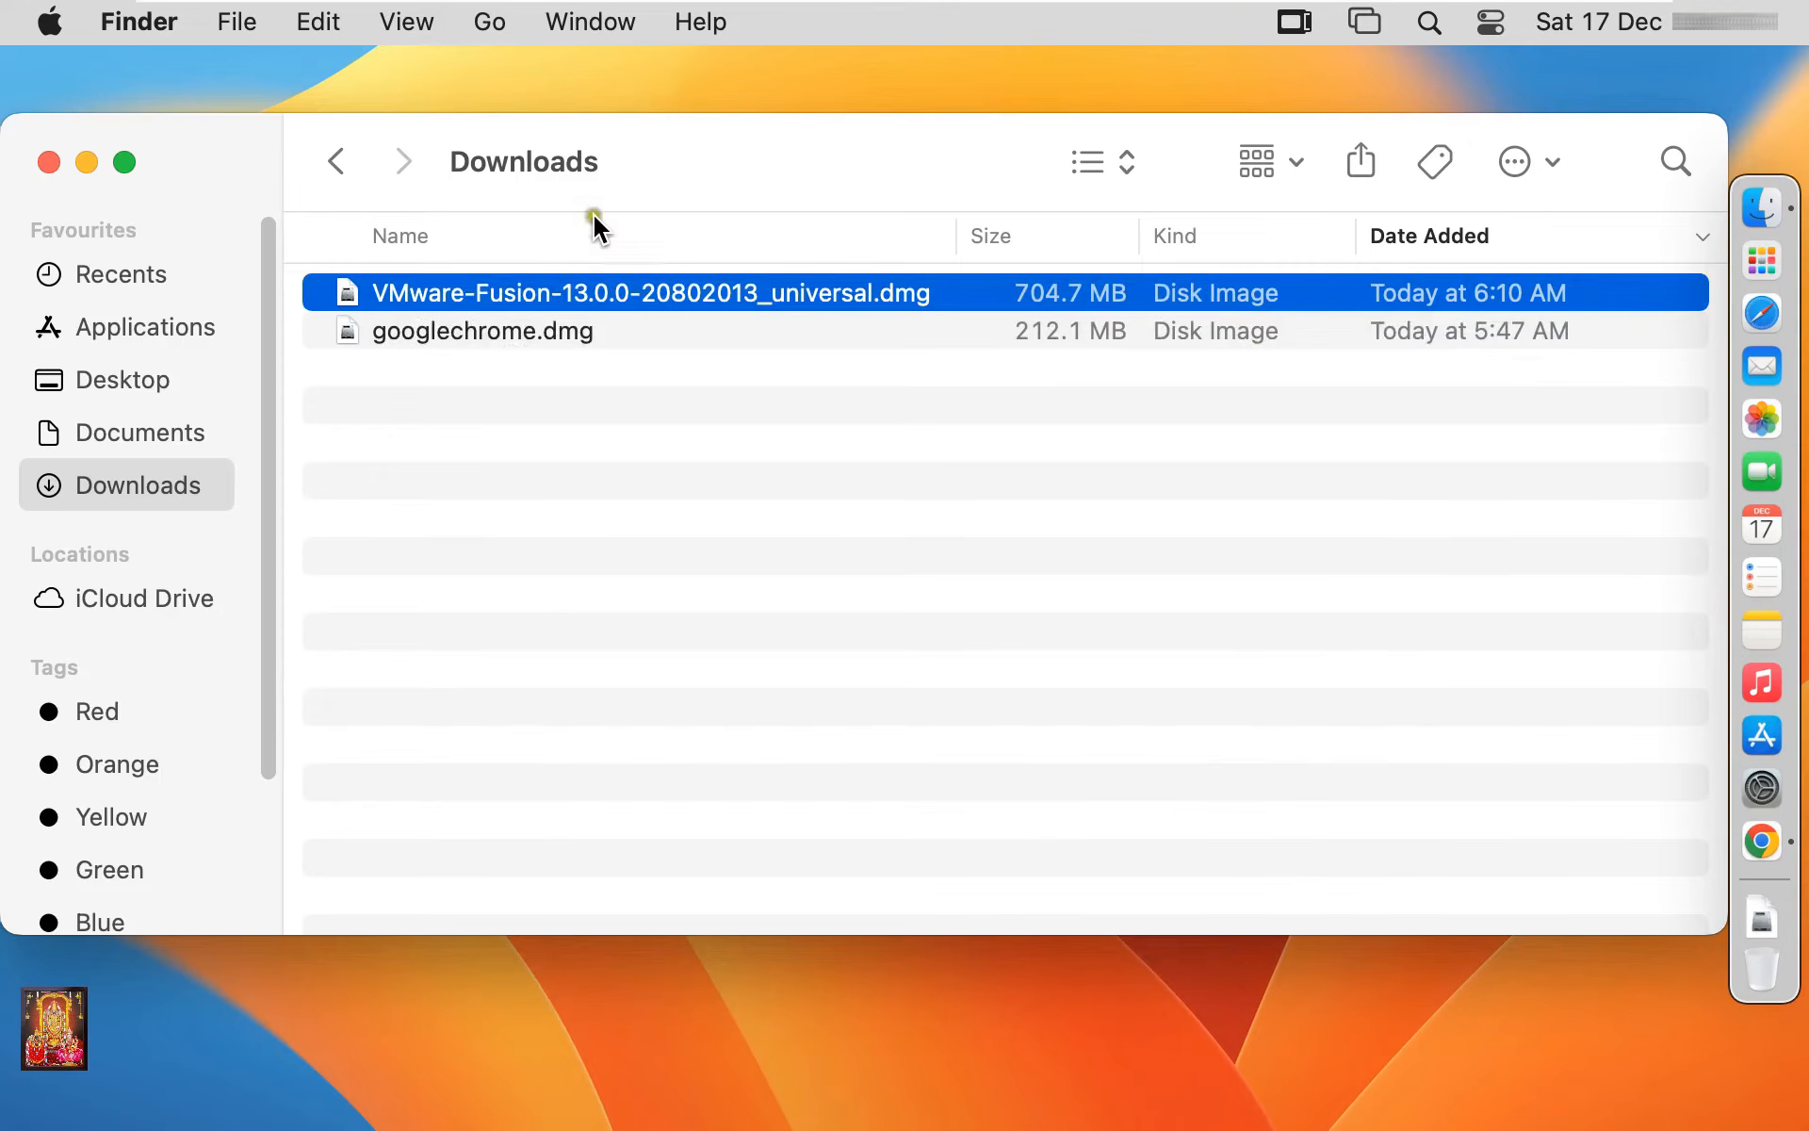
click(48, 163)
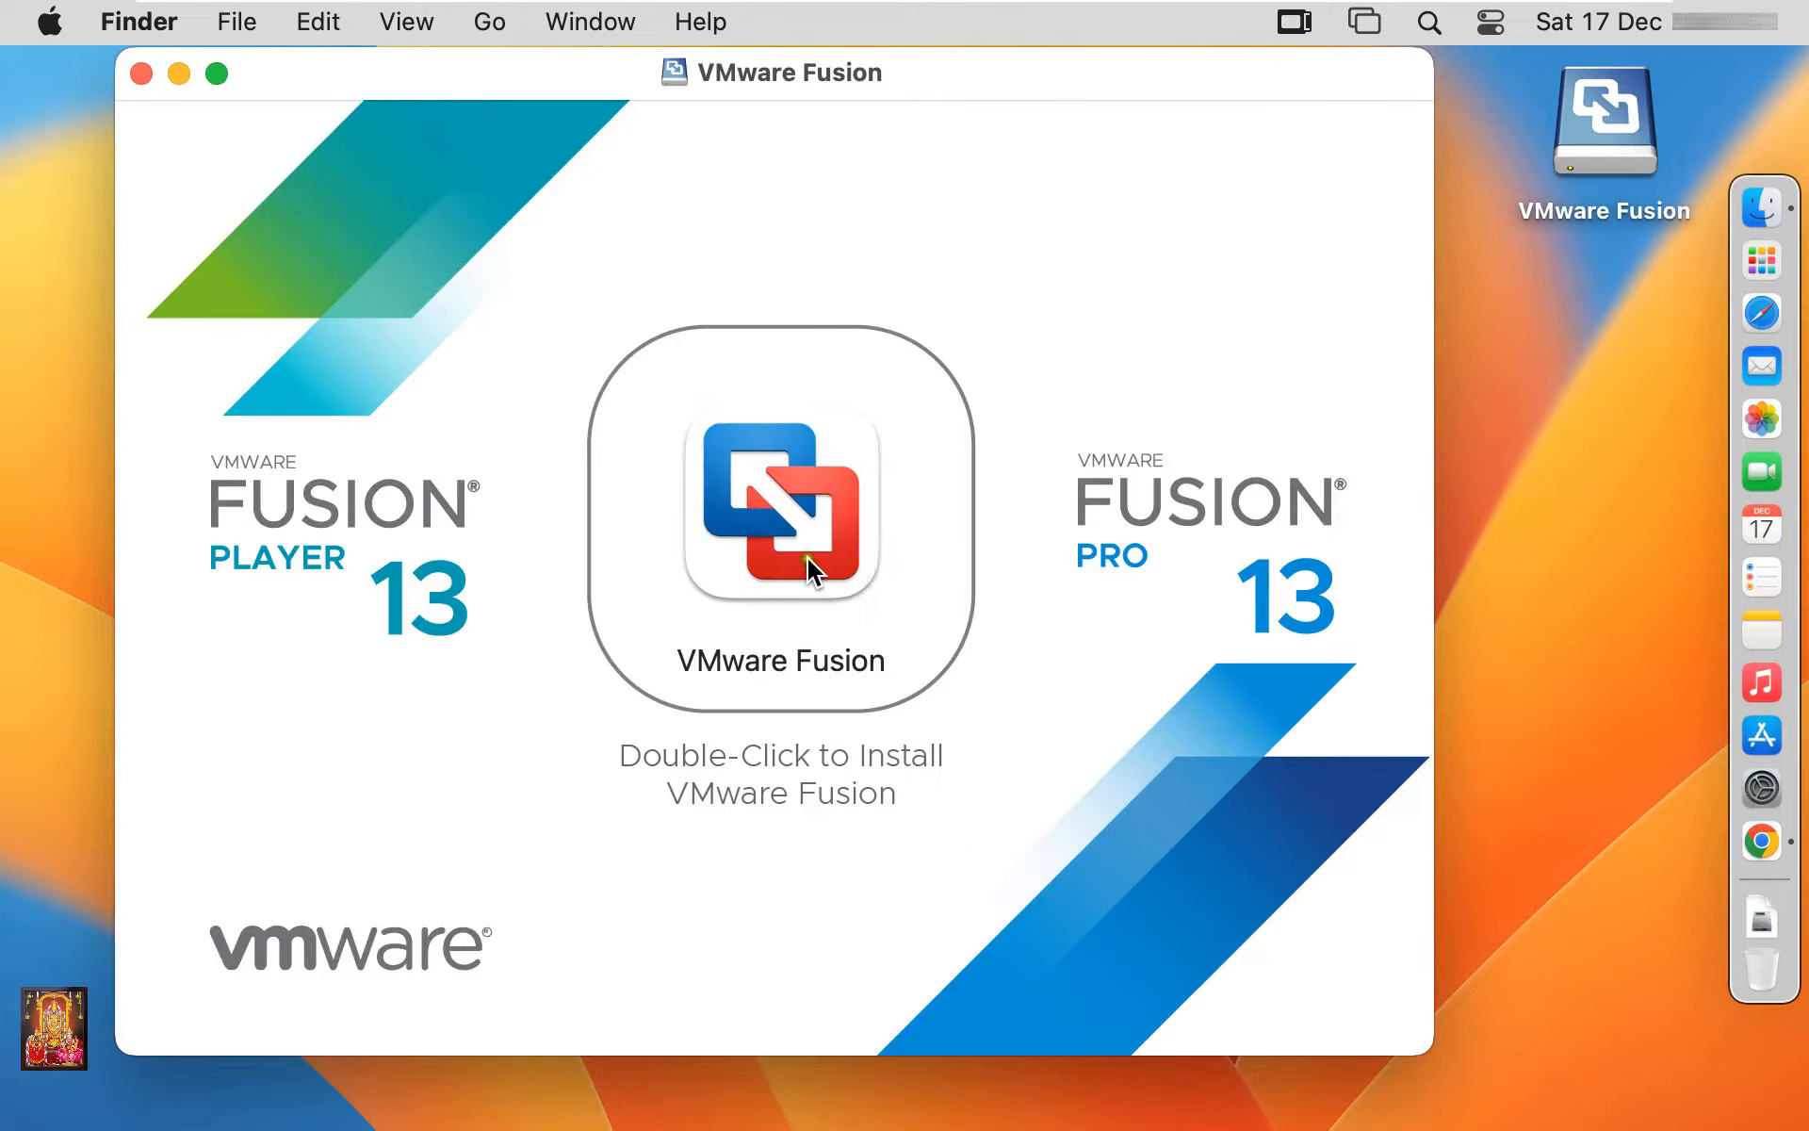
Launch the VMware Fusion installer and authorise it with the administrator password
double_click(774, 544)
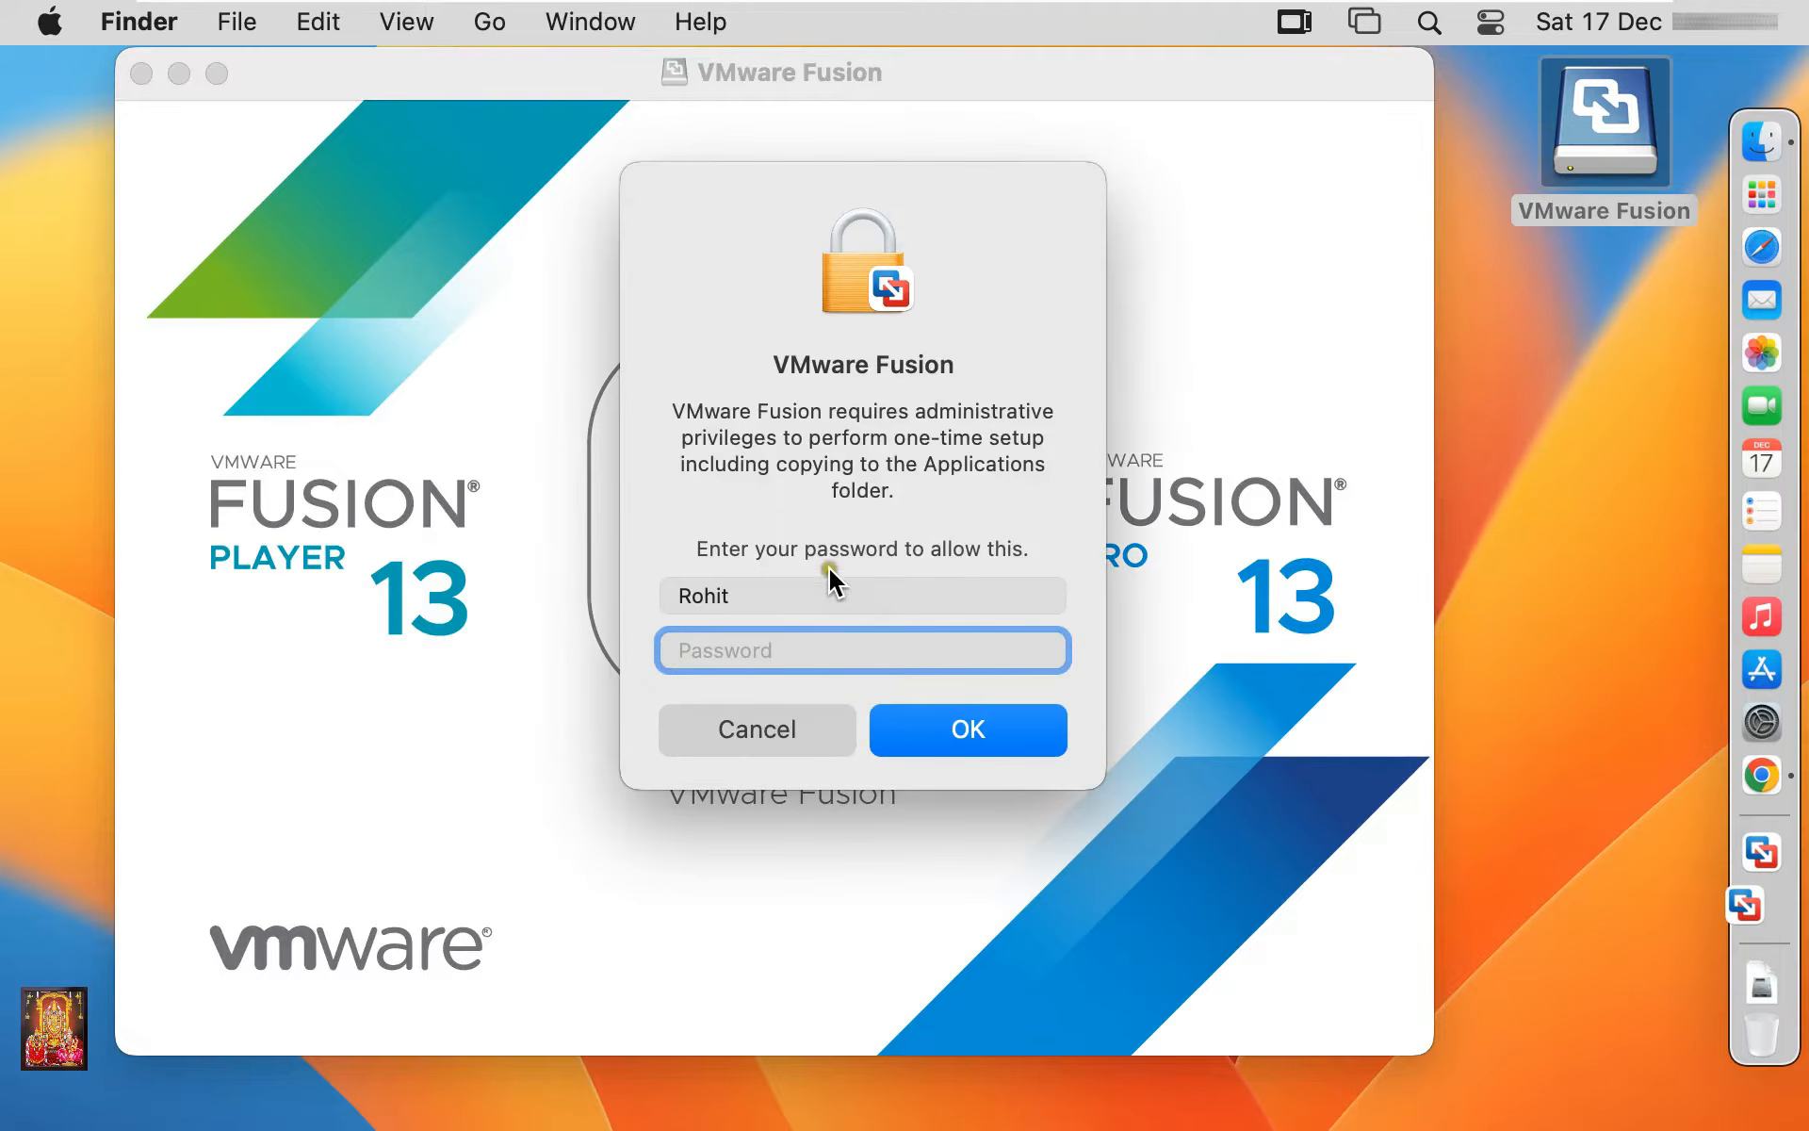
text(•••••••)
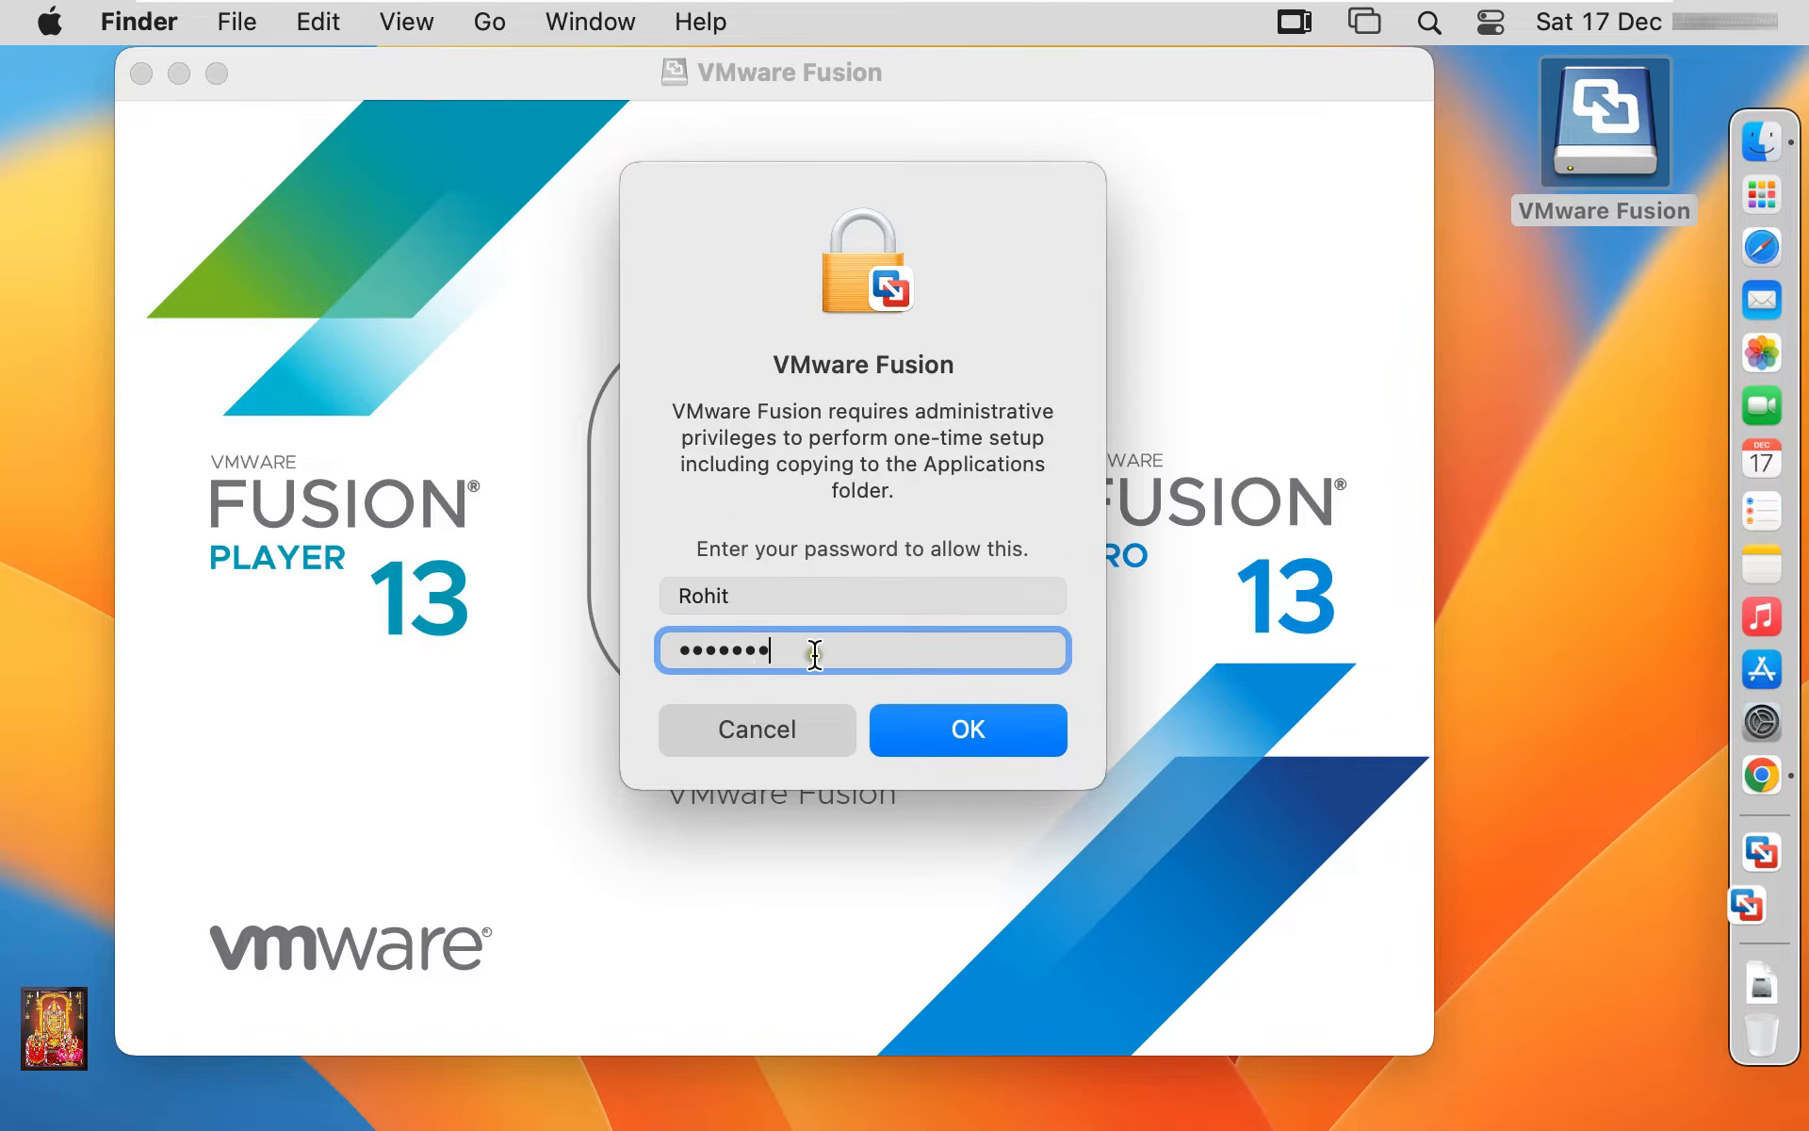
click(950, 724)
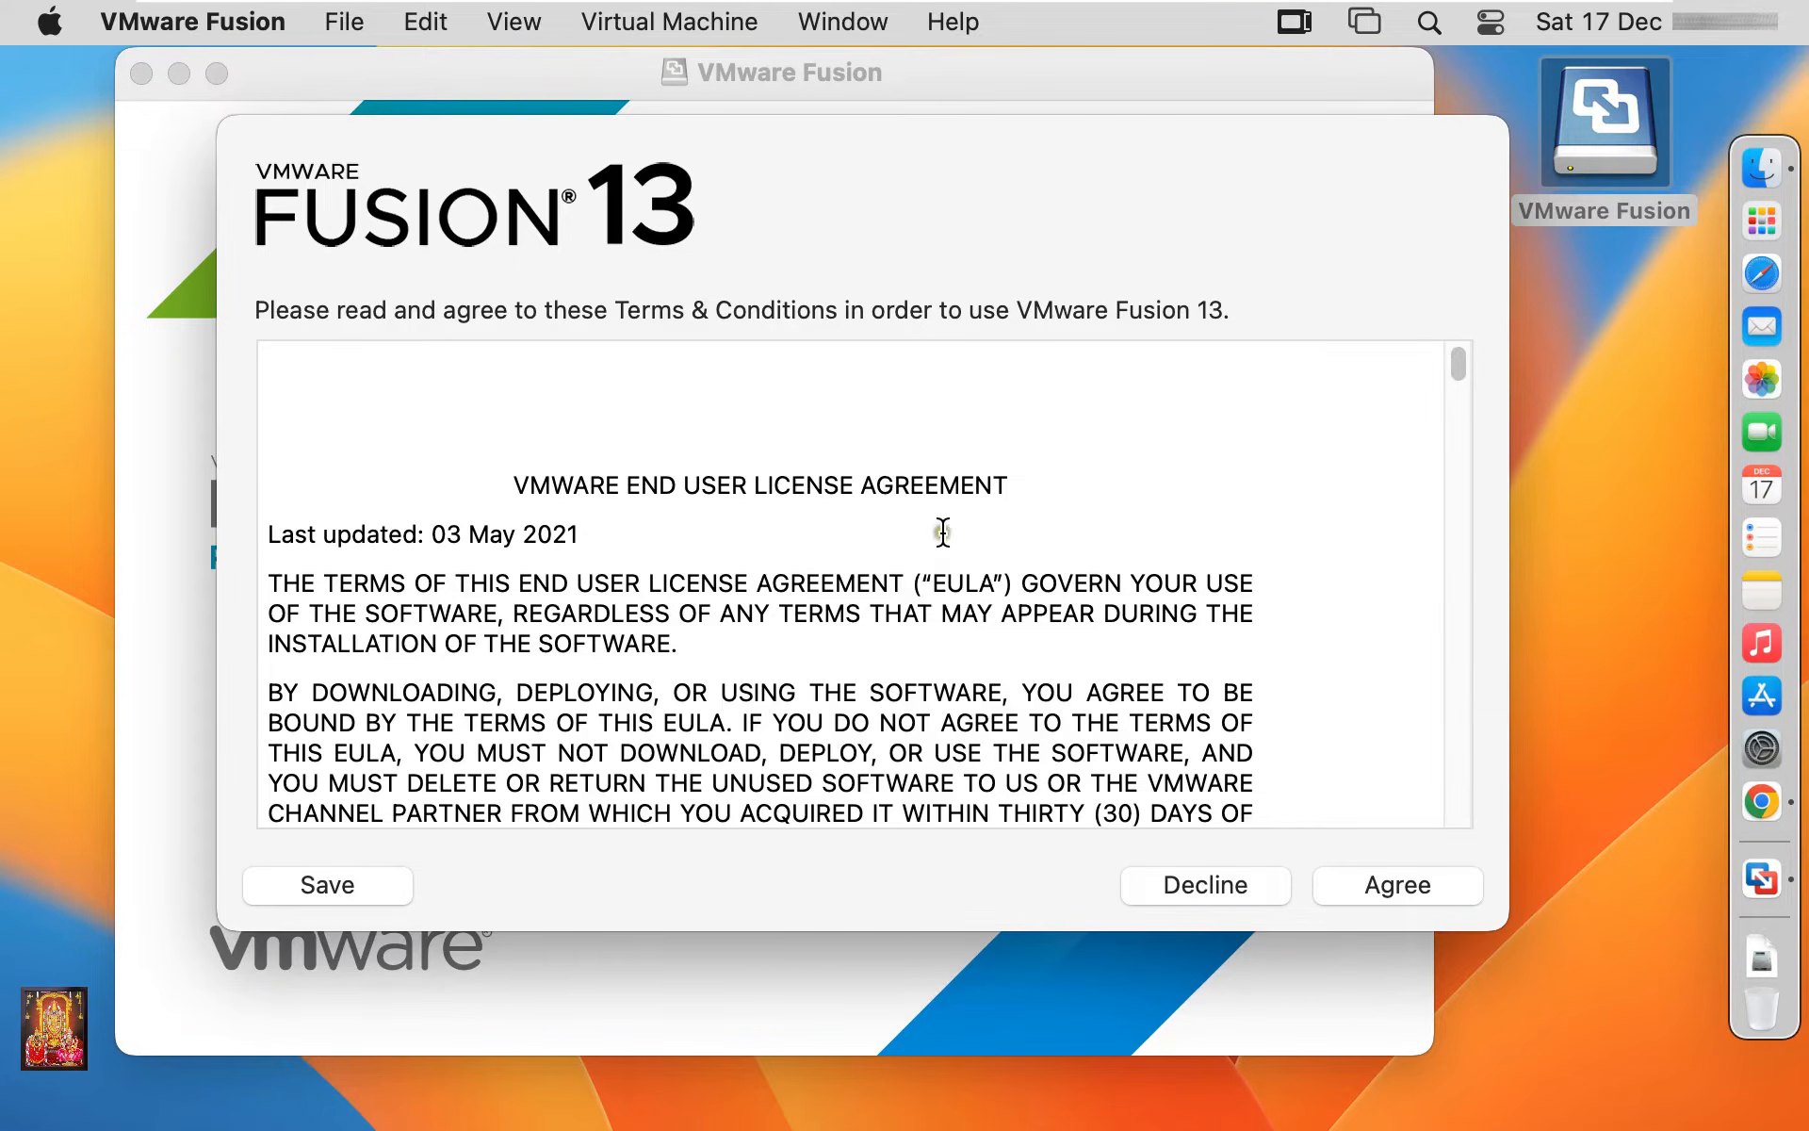
Accept the Fusion 13 licence and activate the 30-day Professional trial, allowing the helper to open
click(1402, 890)
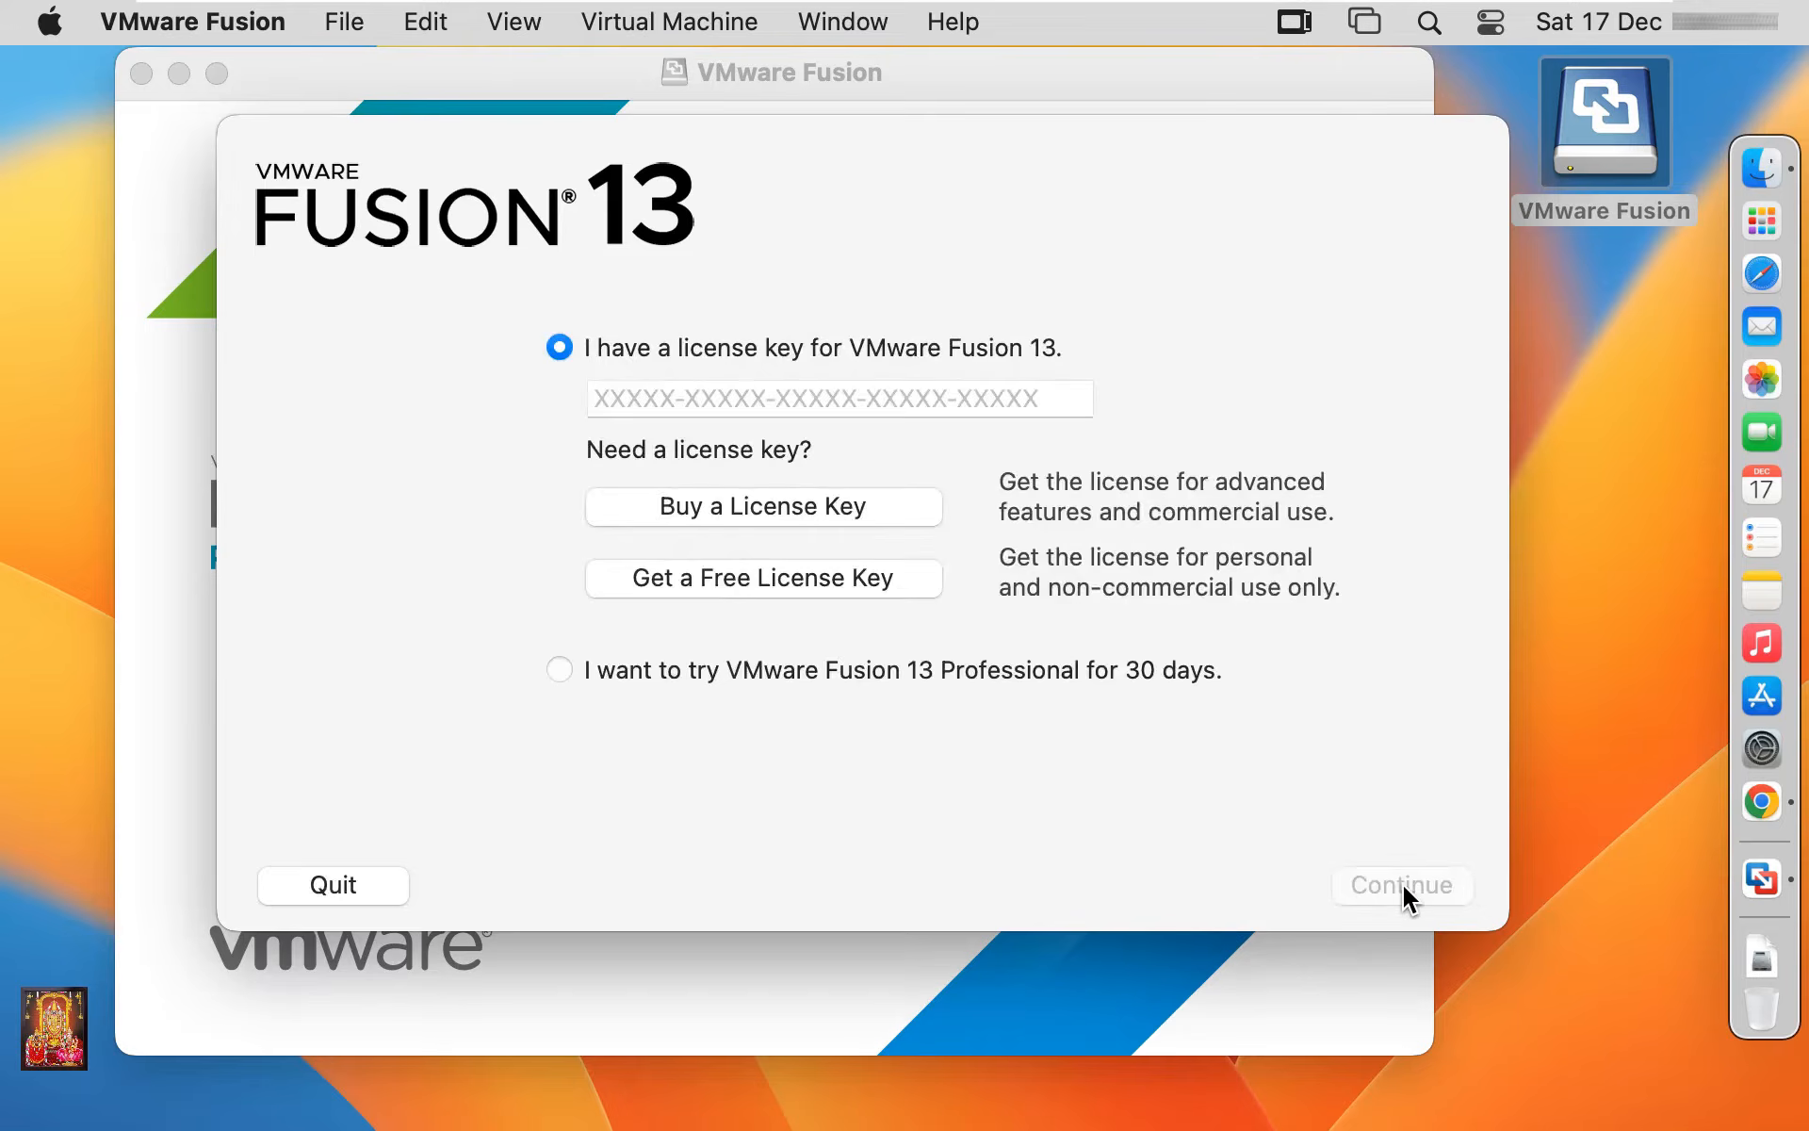
click(566, 665)
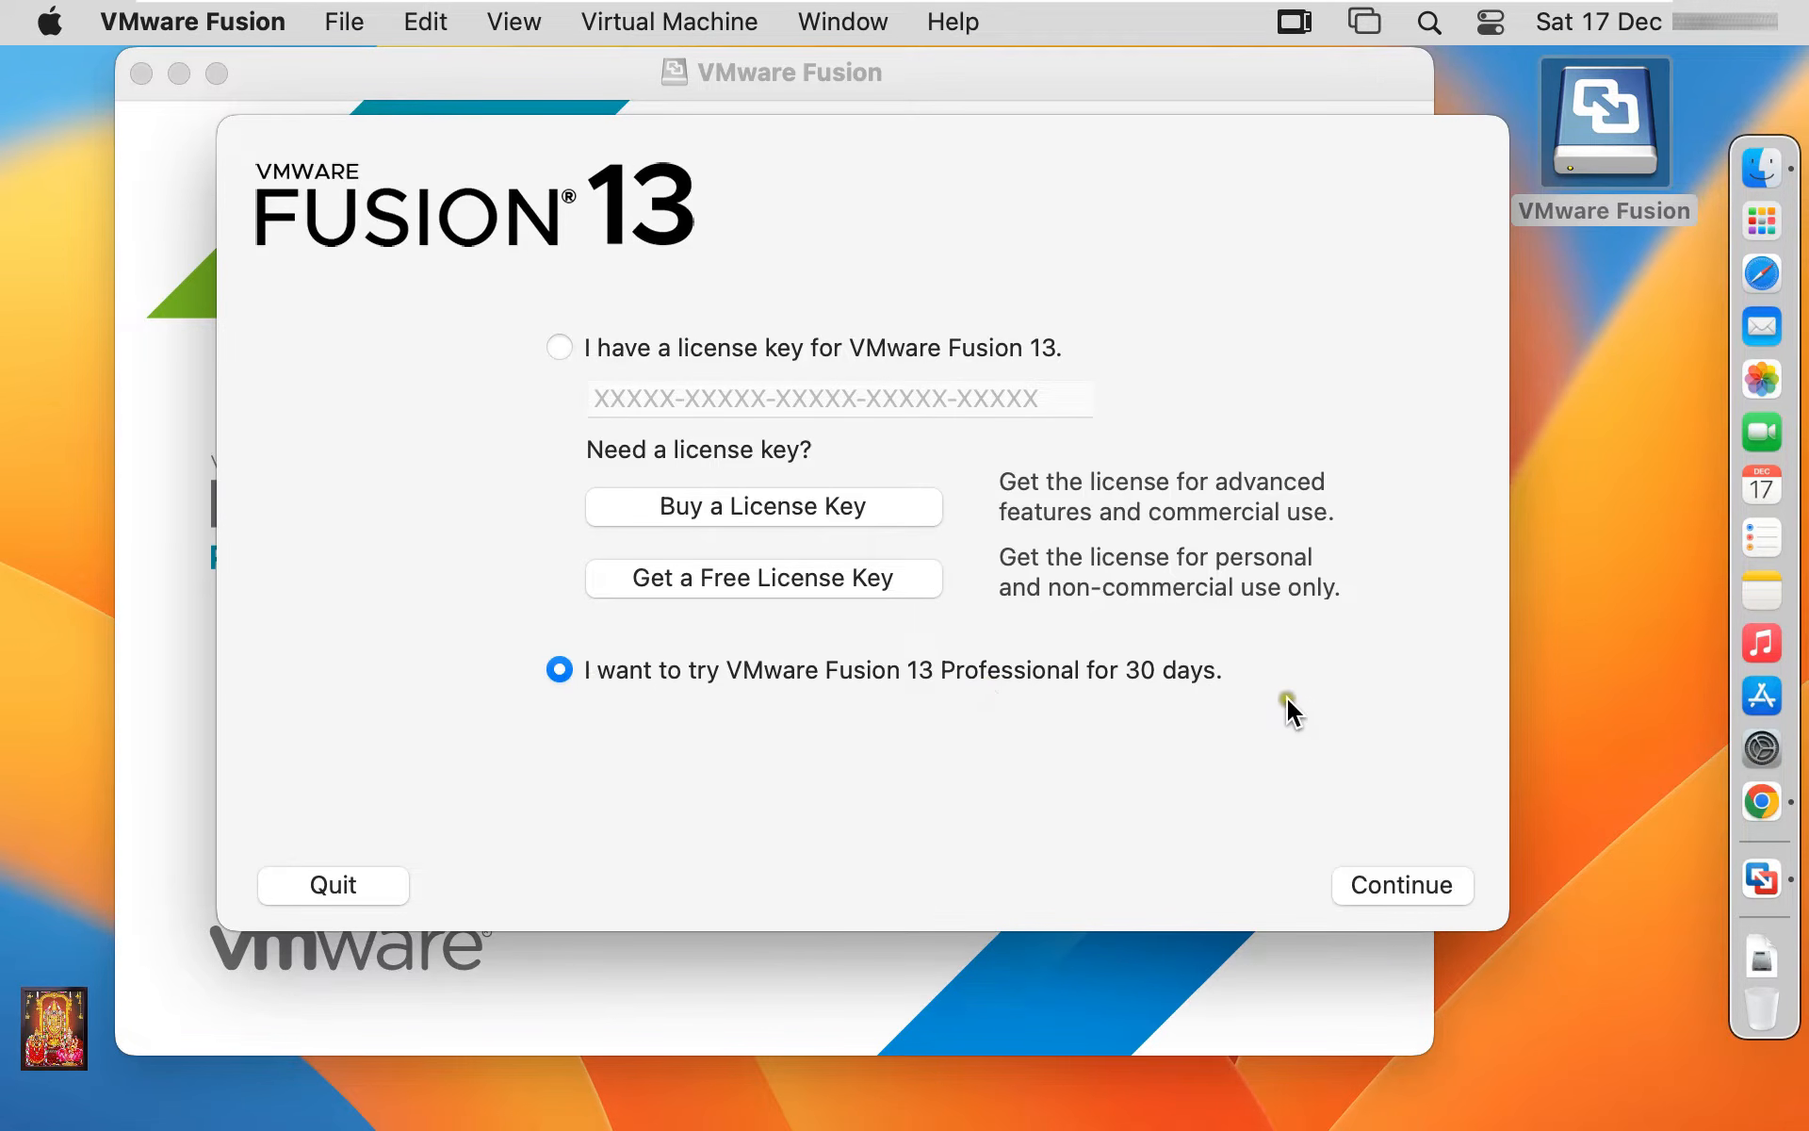
click(1414, 885)
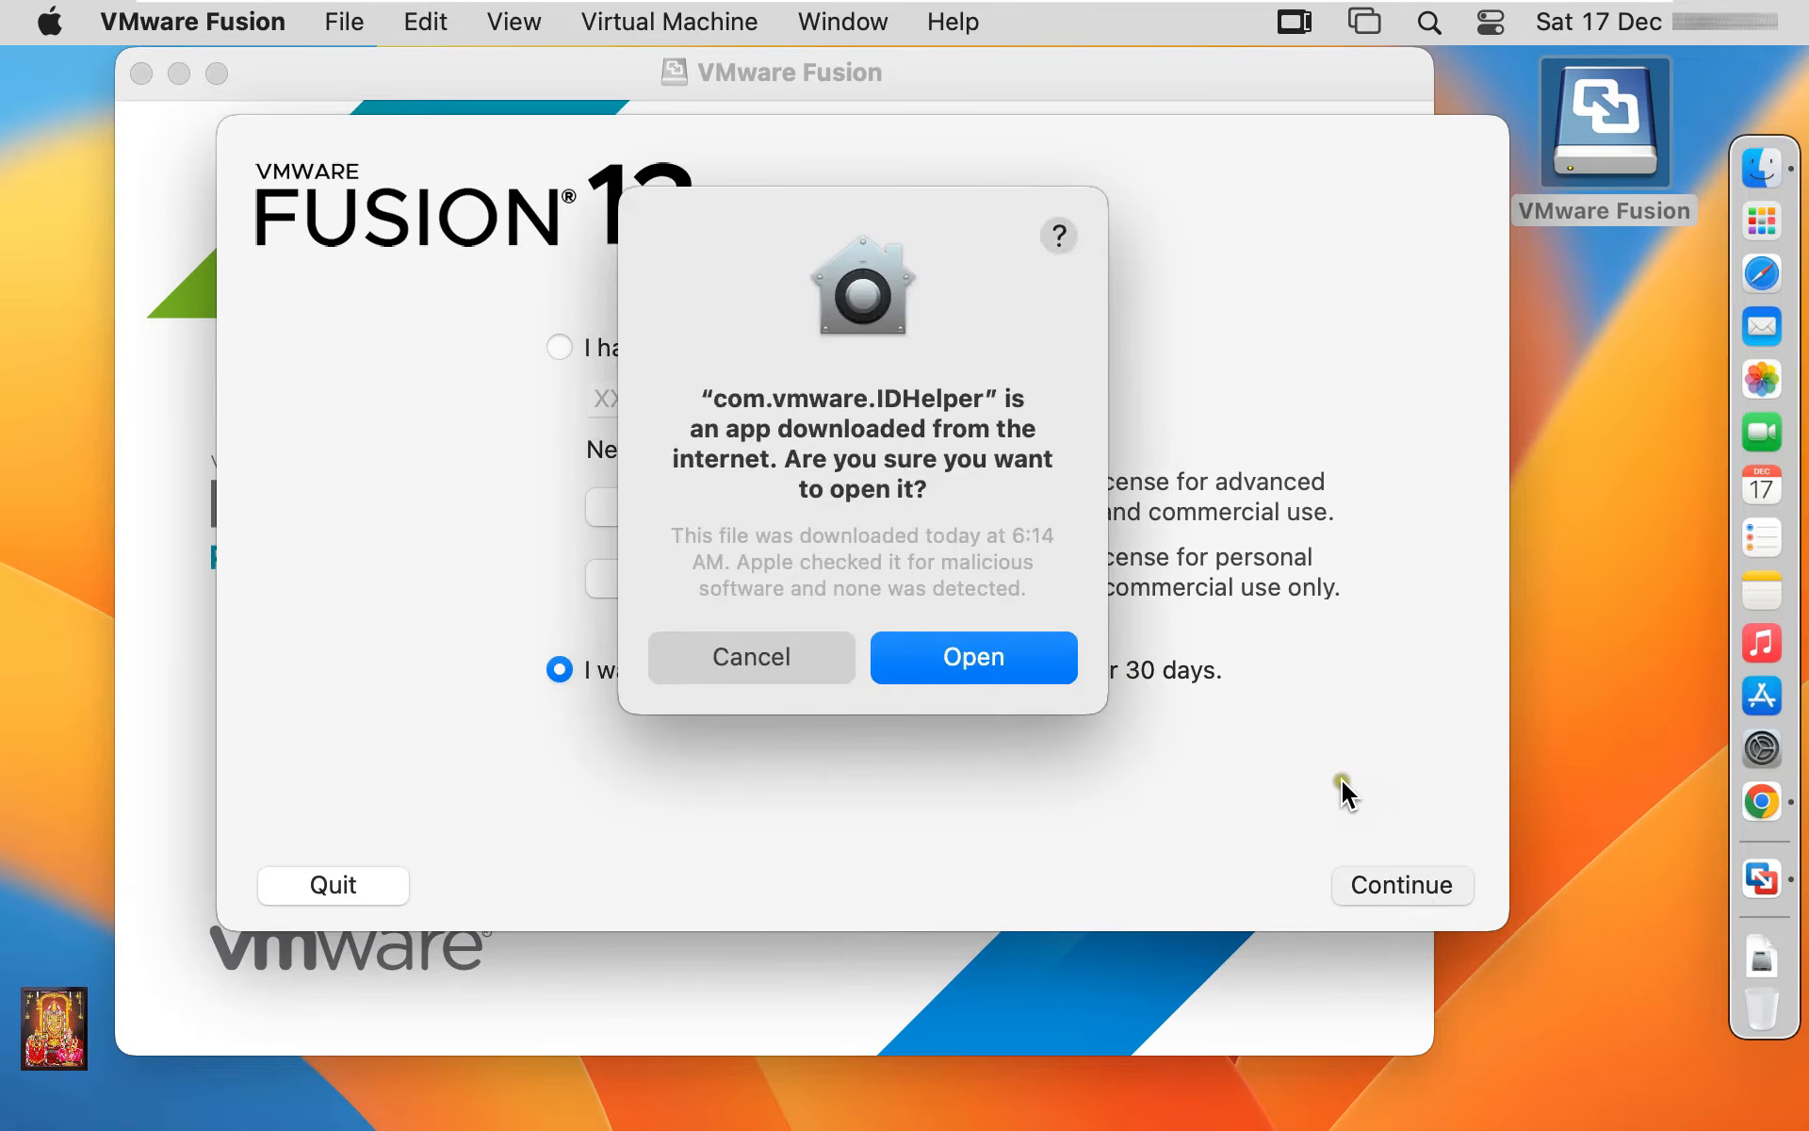
click(983, 677)
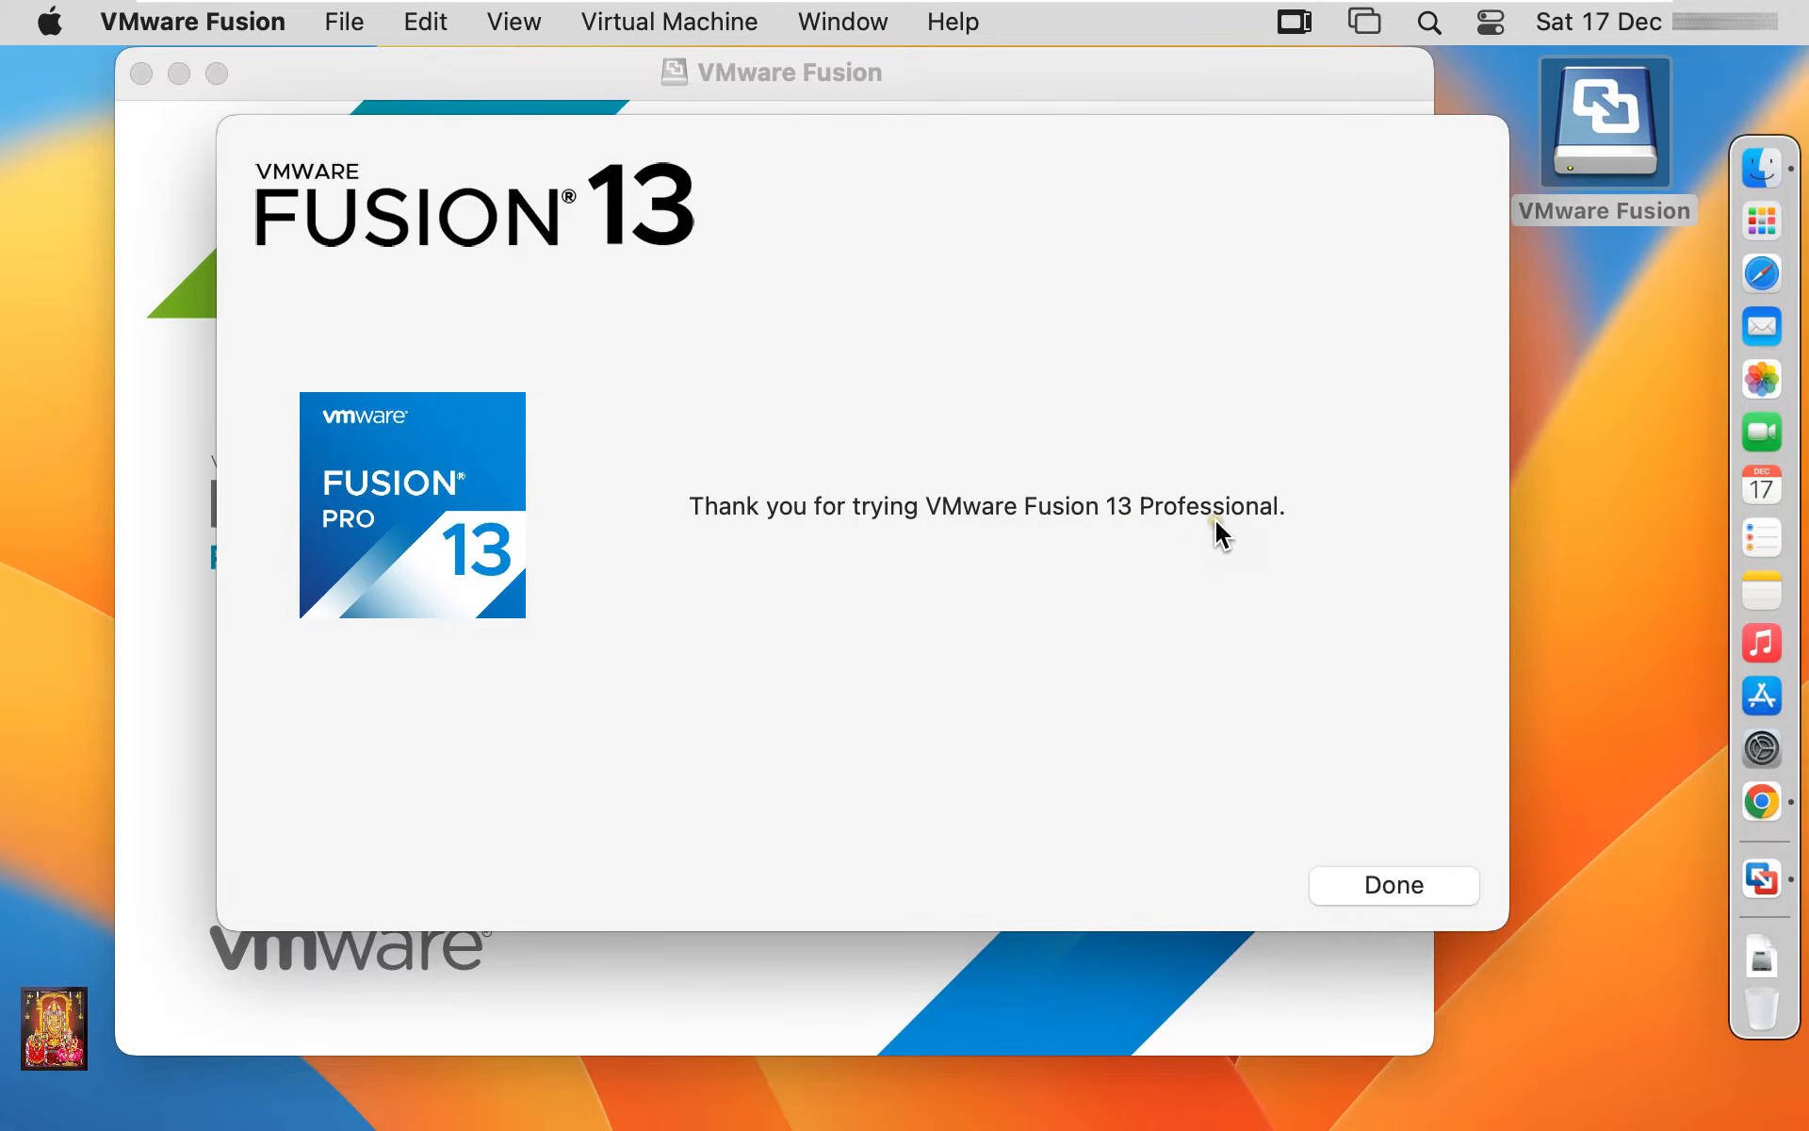
click(1386, 886)
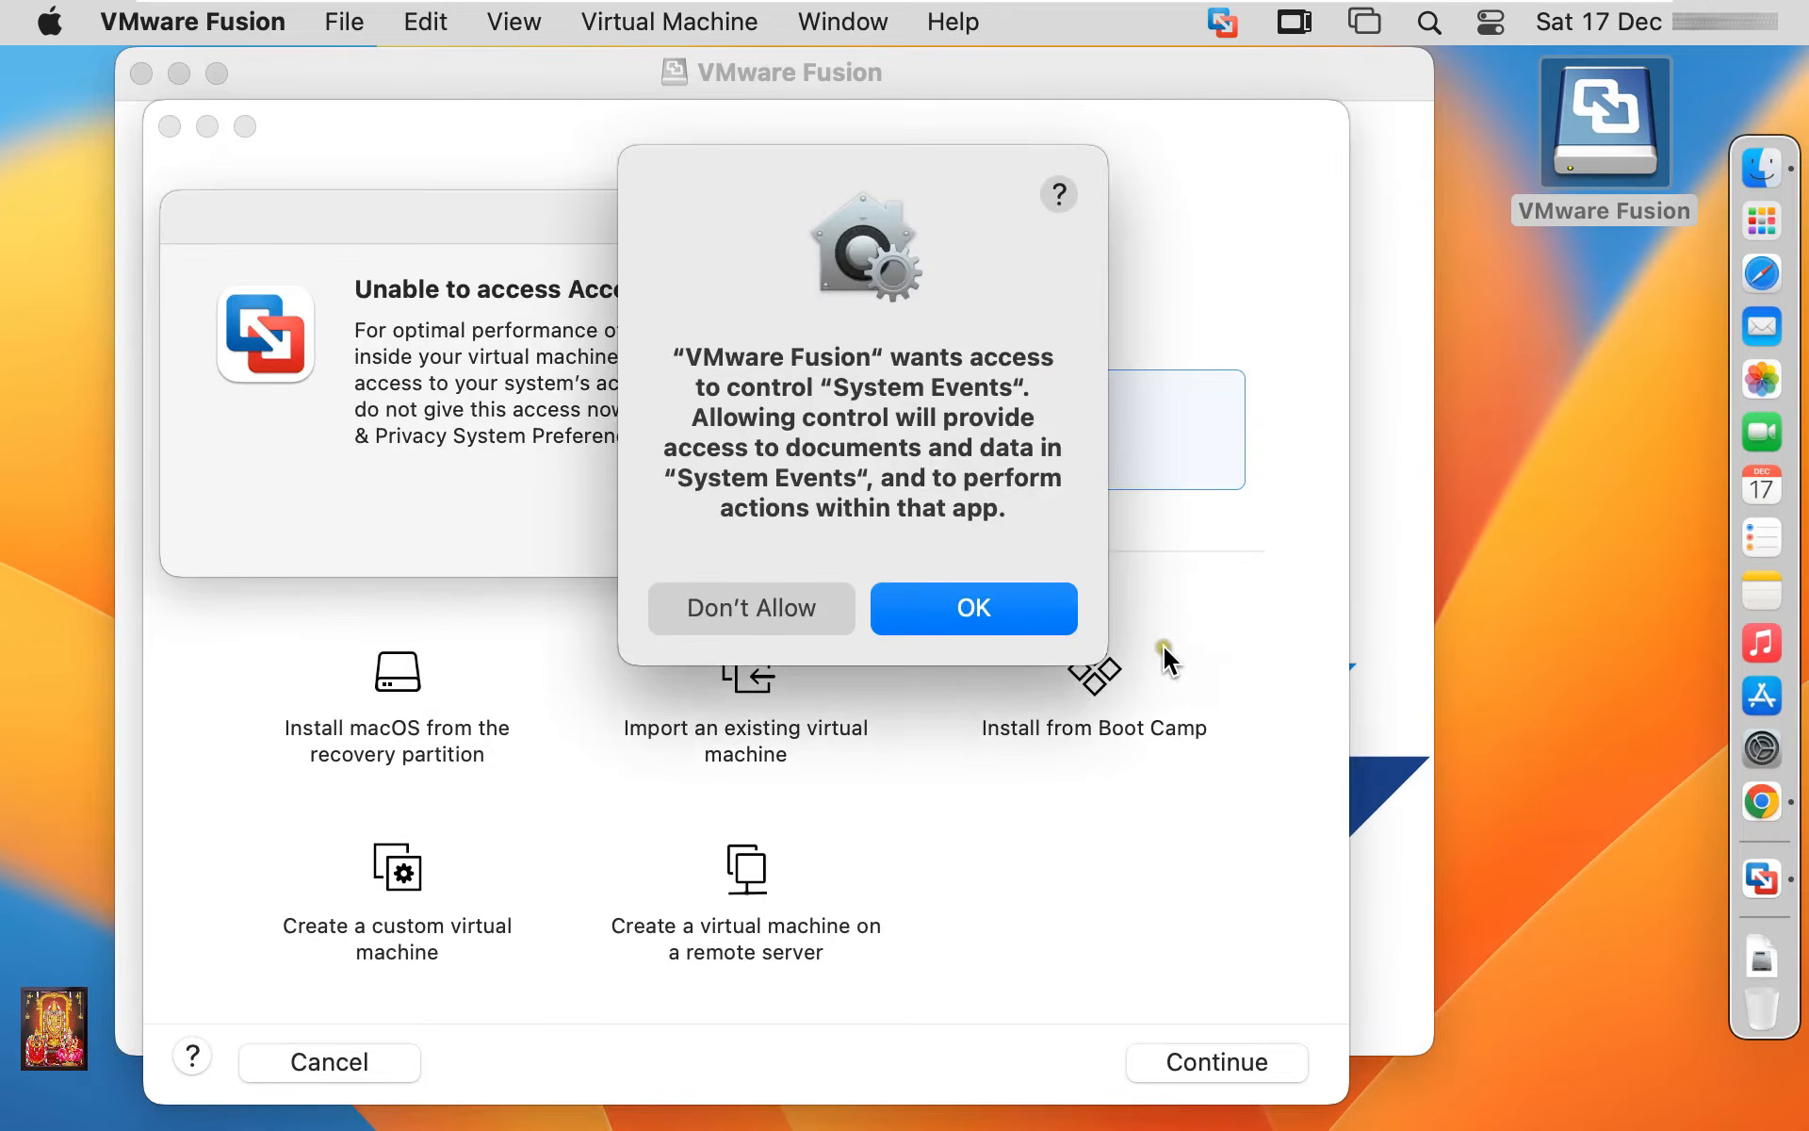
Allow VMware Fusion to control System Events and acknowledge the accessibility access notice
click(1006, 628)
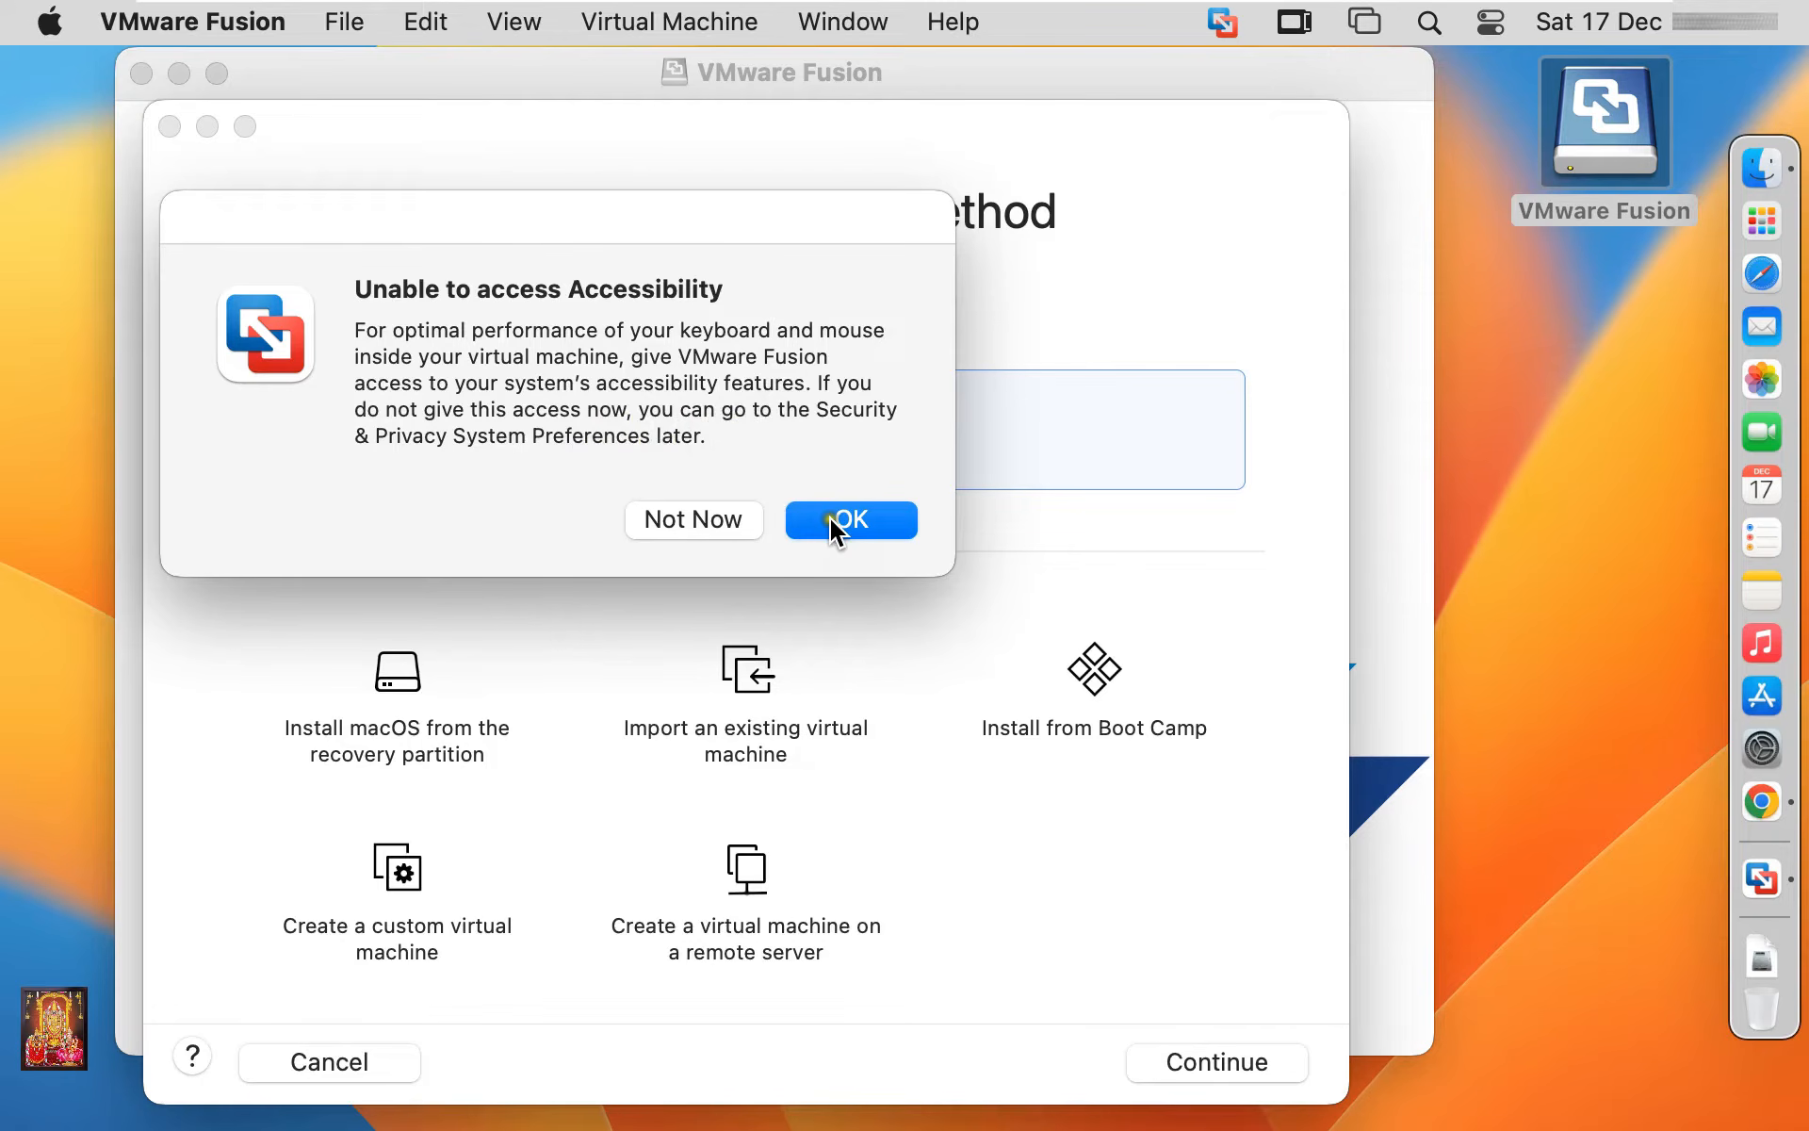
click(869, 524)
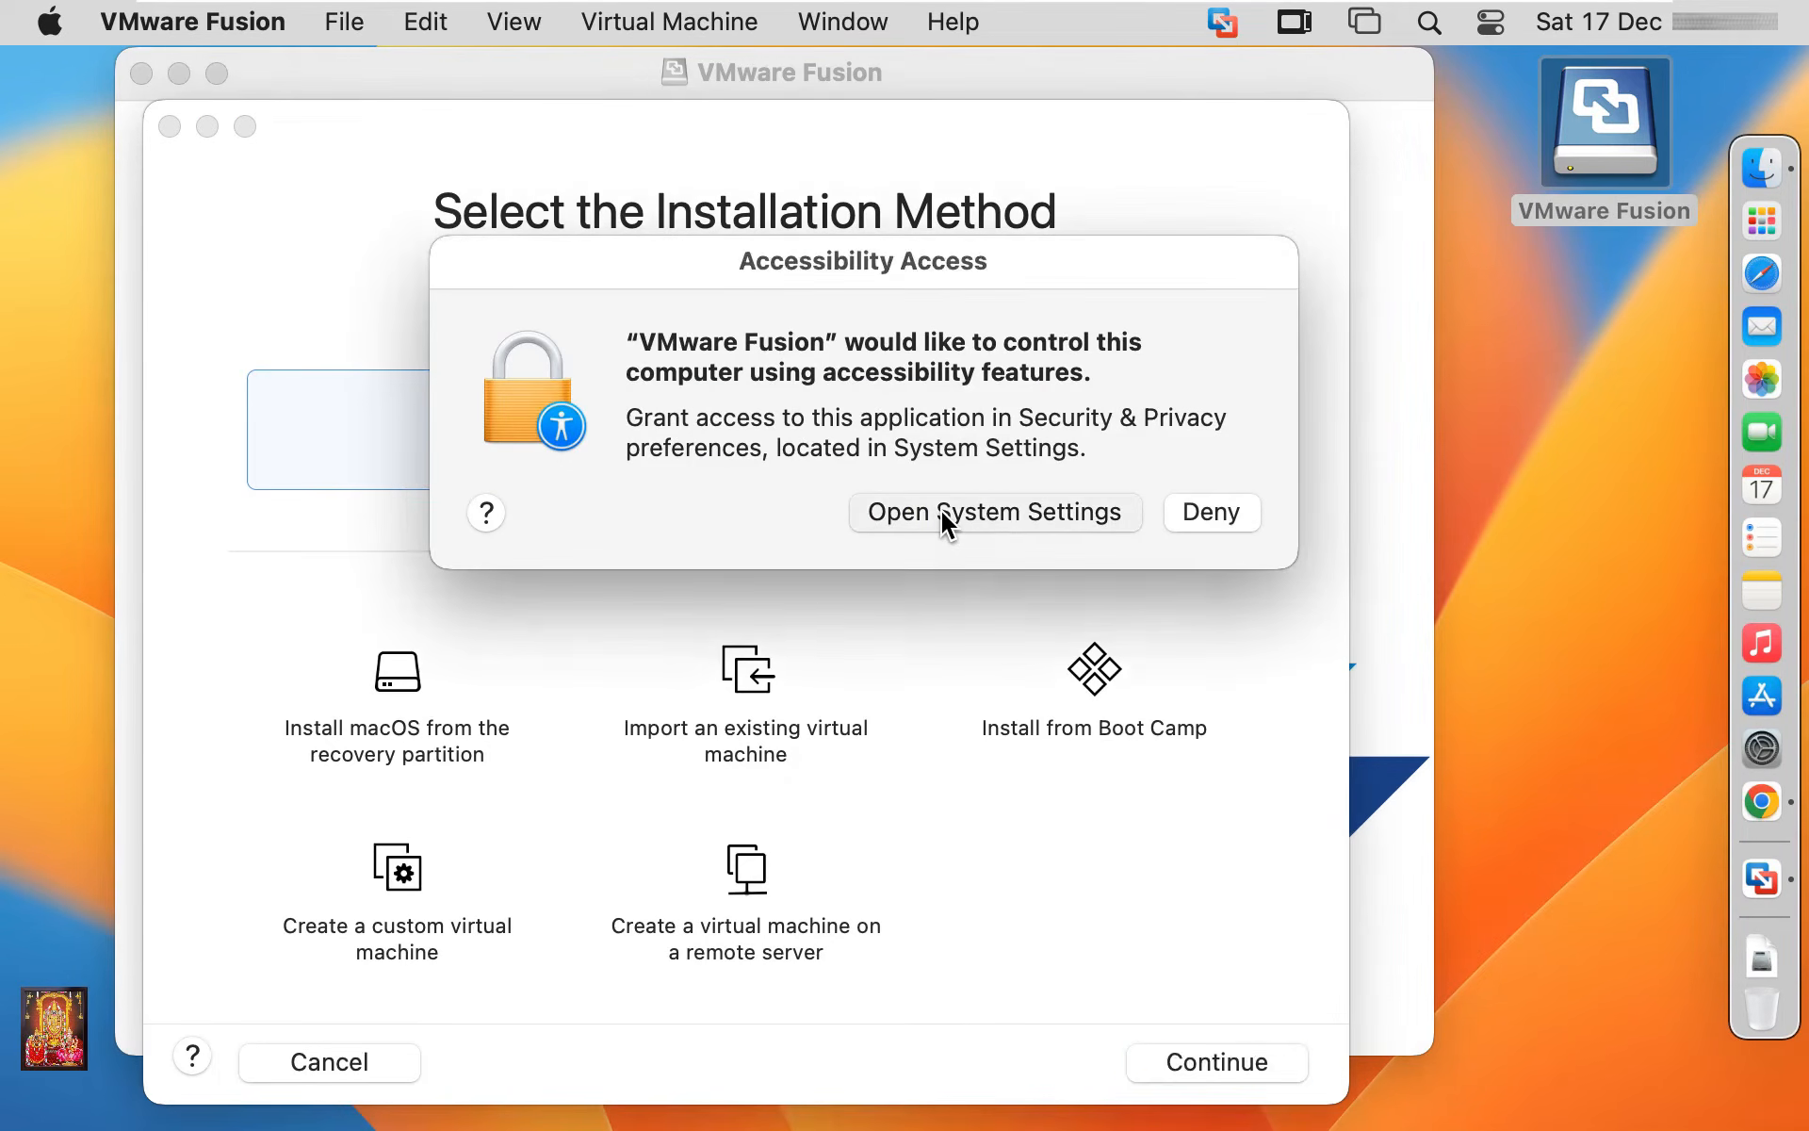
Unlock Accessibility privacy settings with the admin password, enabling VMware Fusion and vmware-tools-daemon, then close System Settings
click(945, 523)
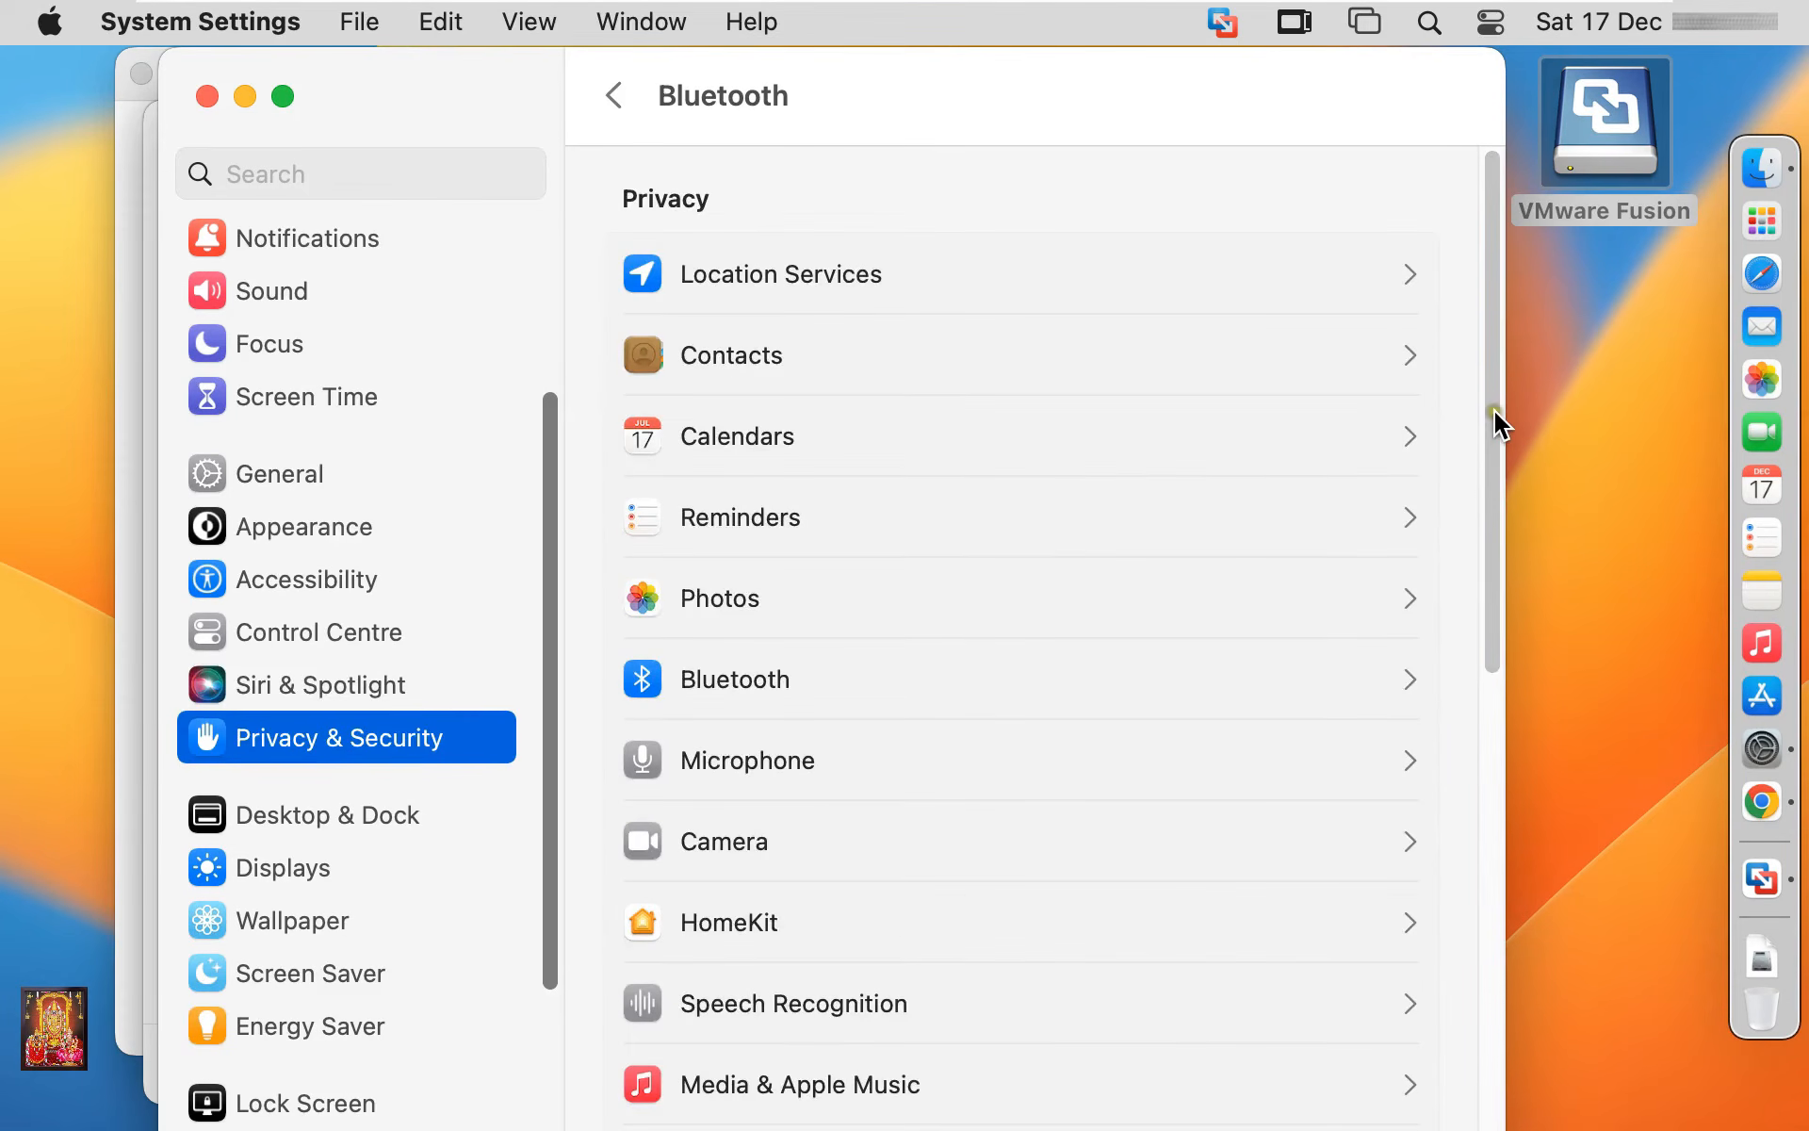
drag(1494, 415, 1476, 665)
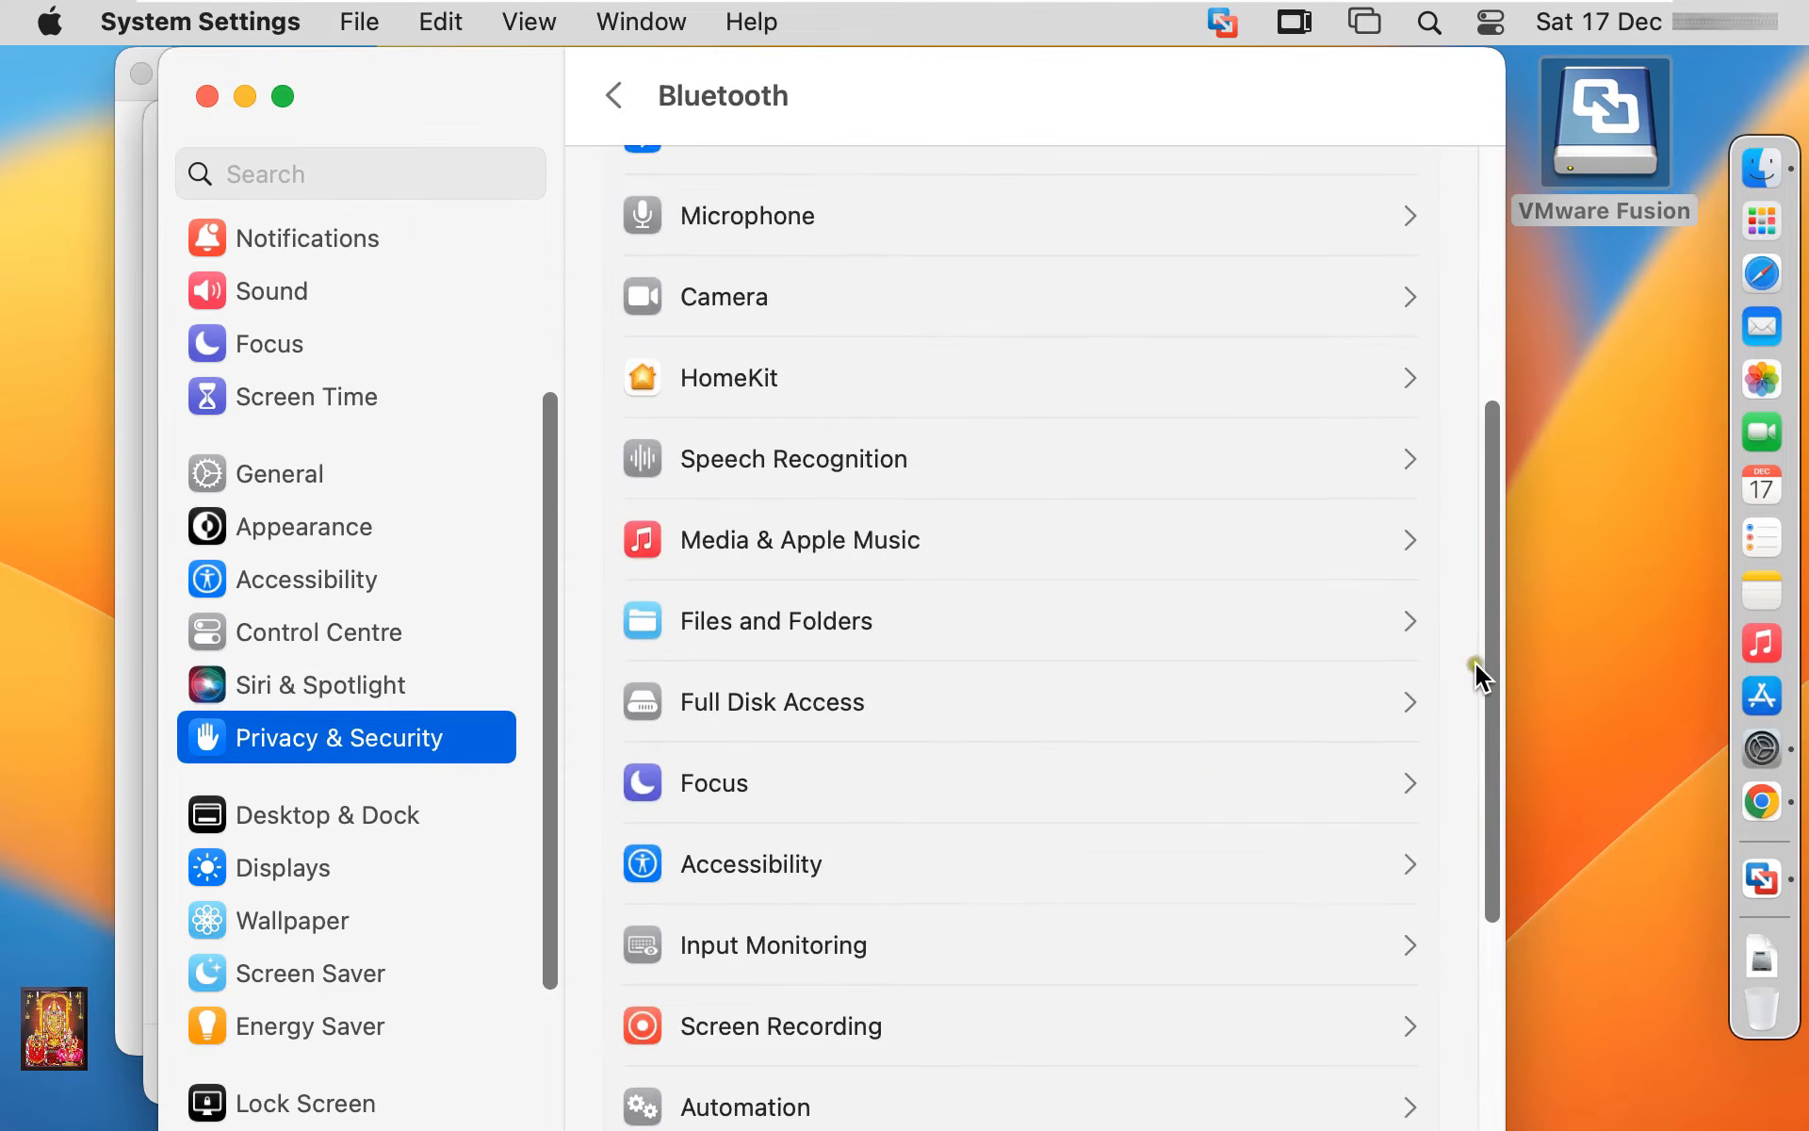
click(935, 853)
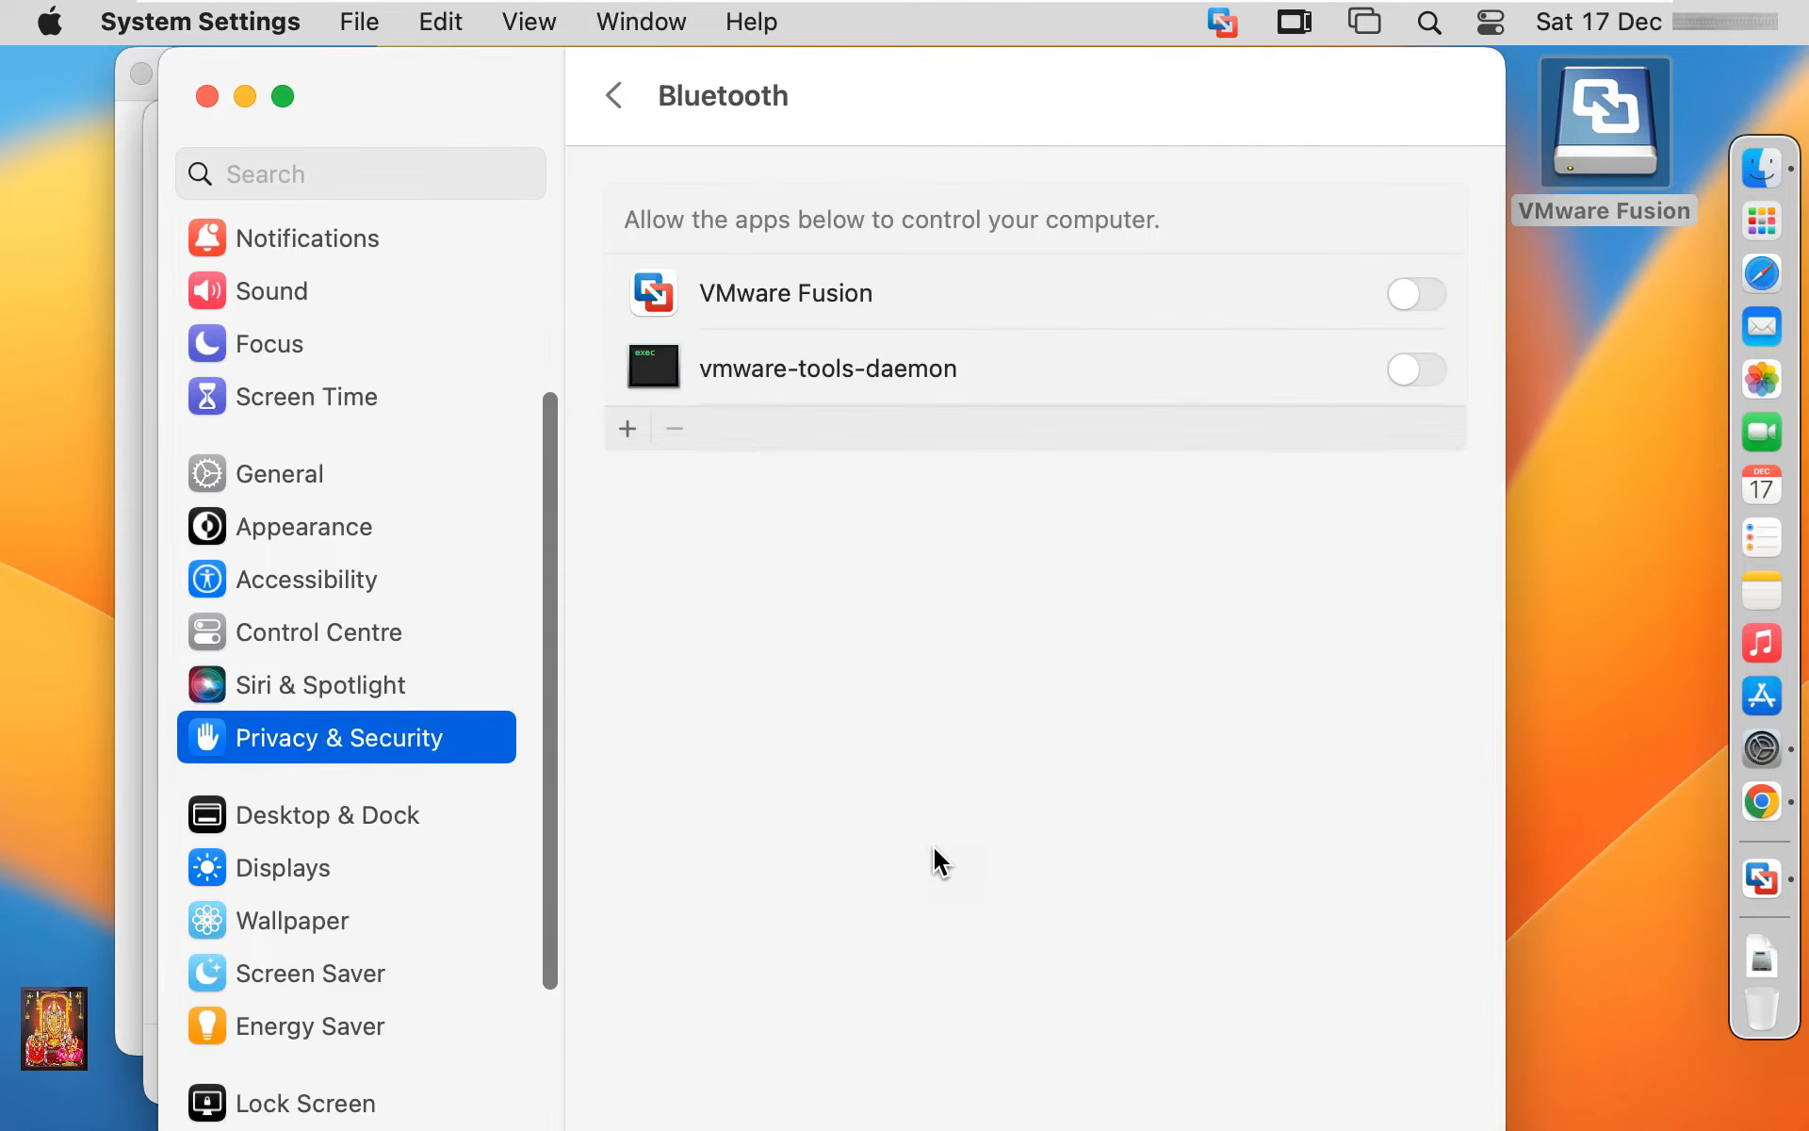
click(1399, 292)
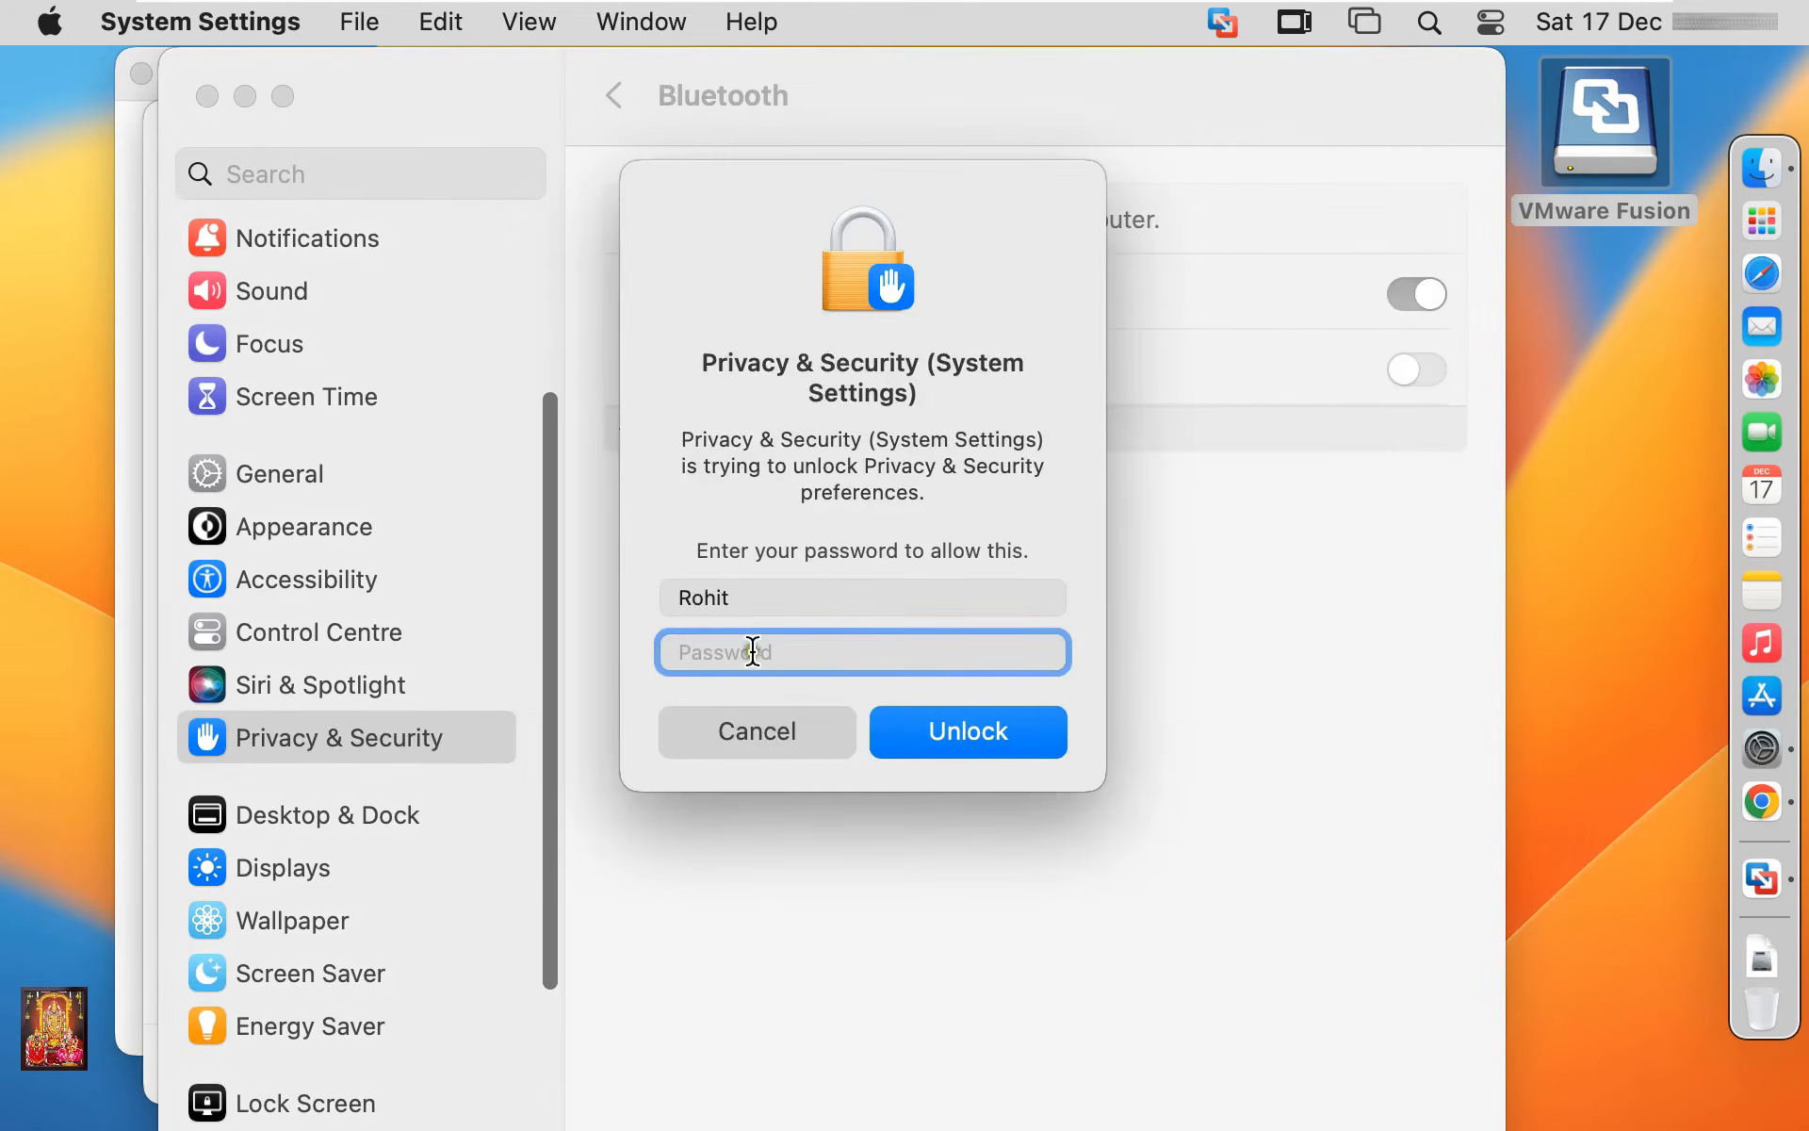
text(••)
text(****)
click(1004, 720)
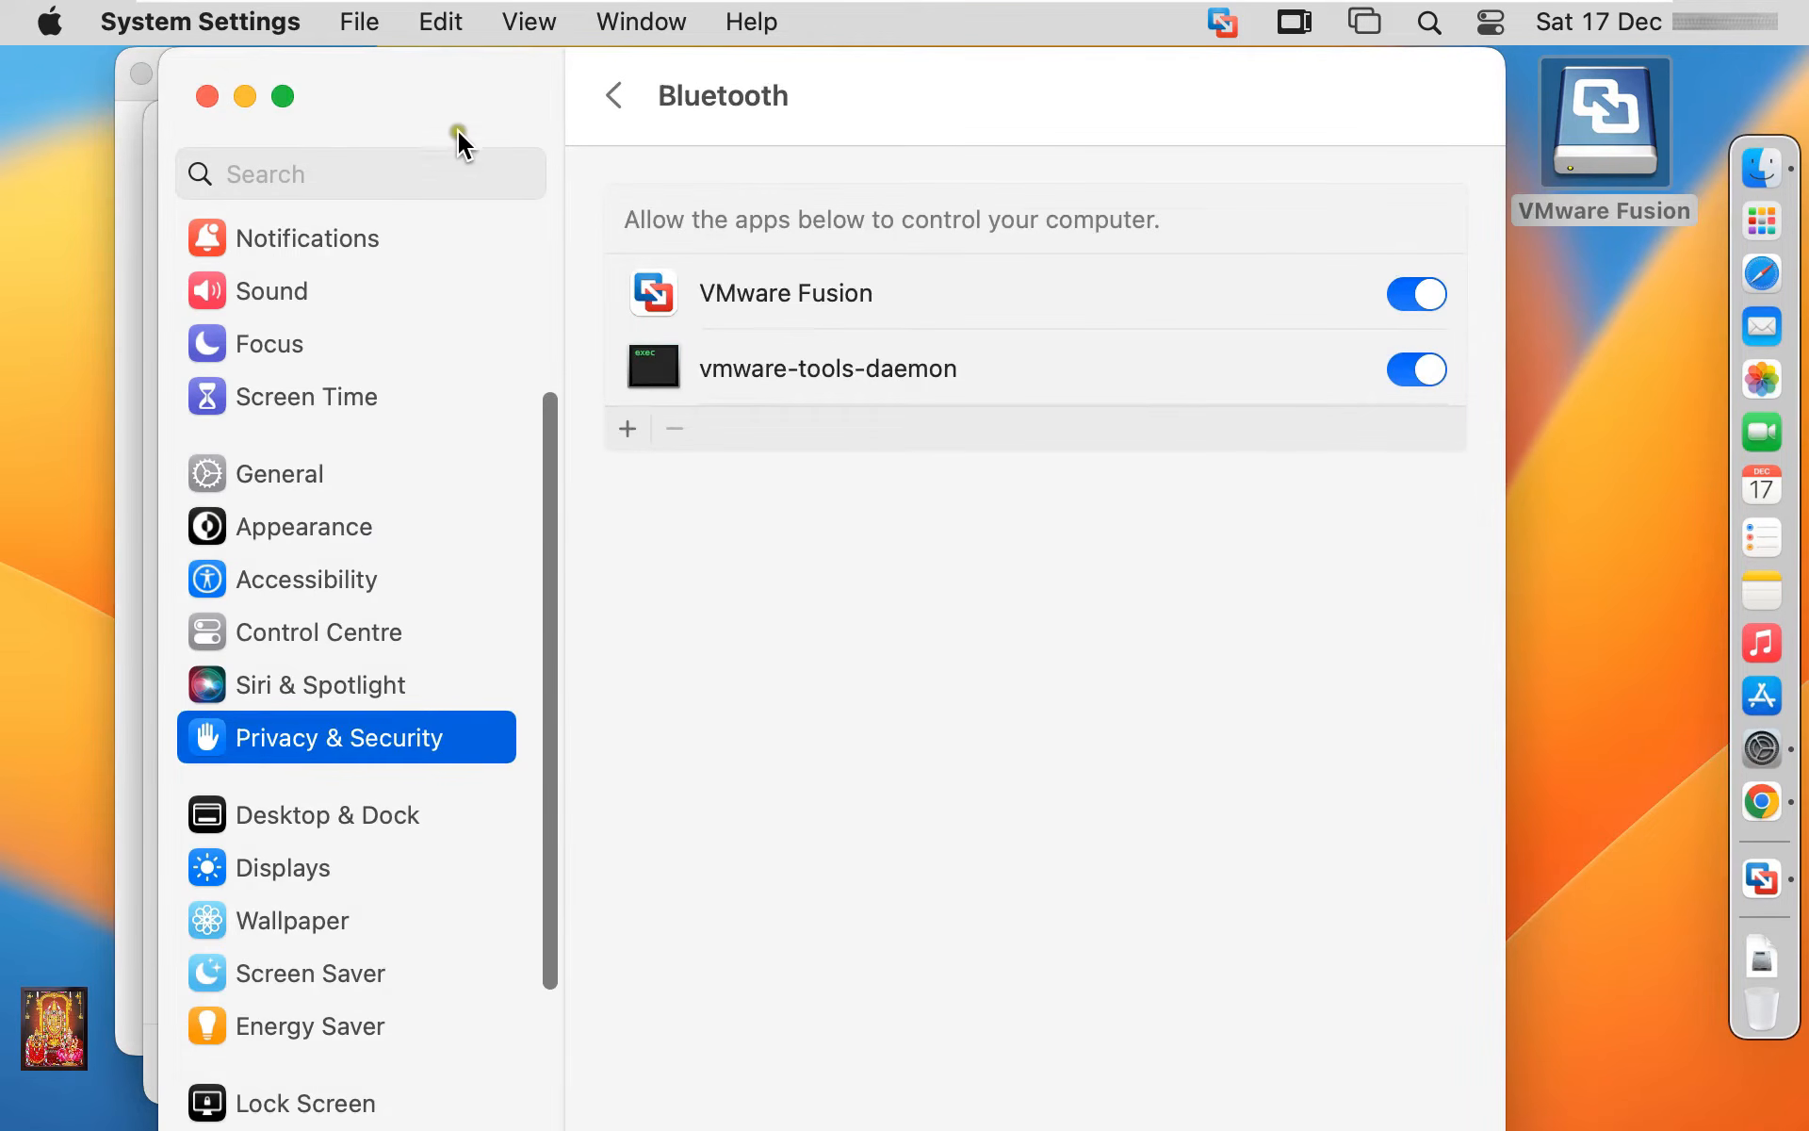
click(206, 96)
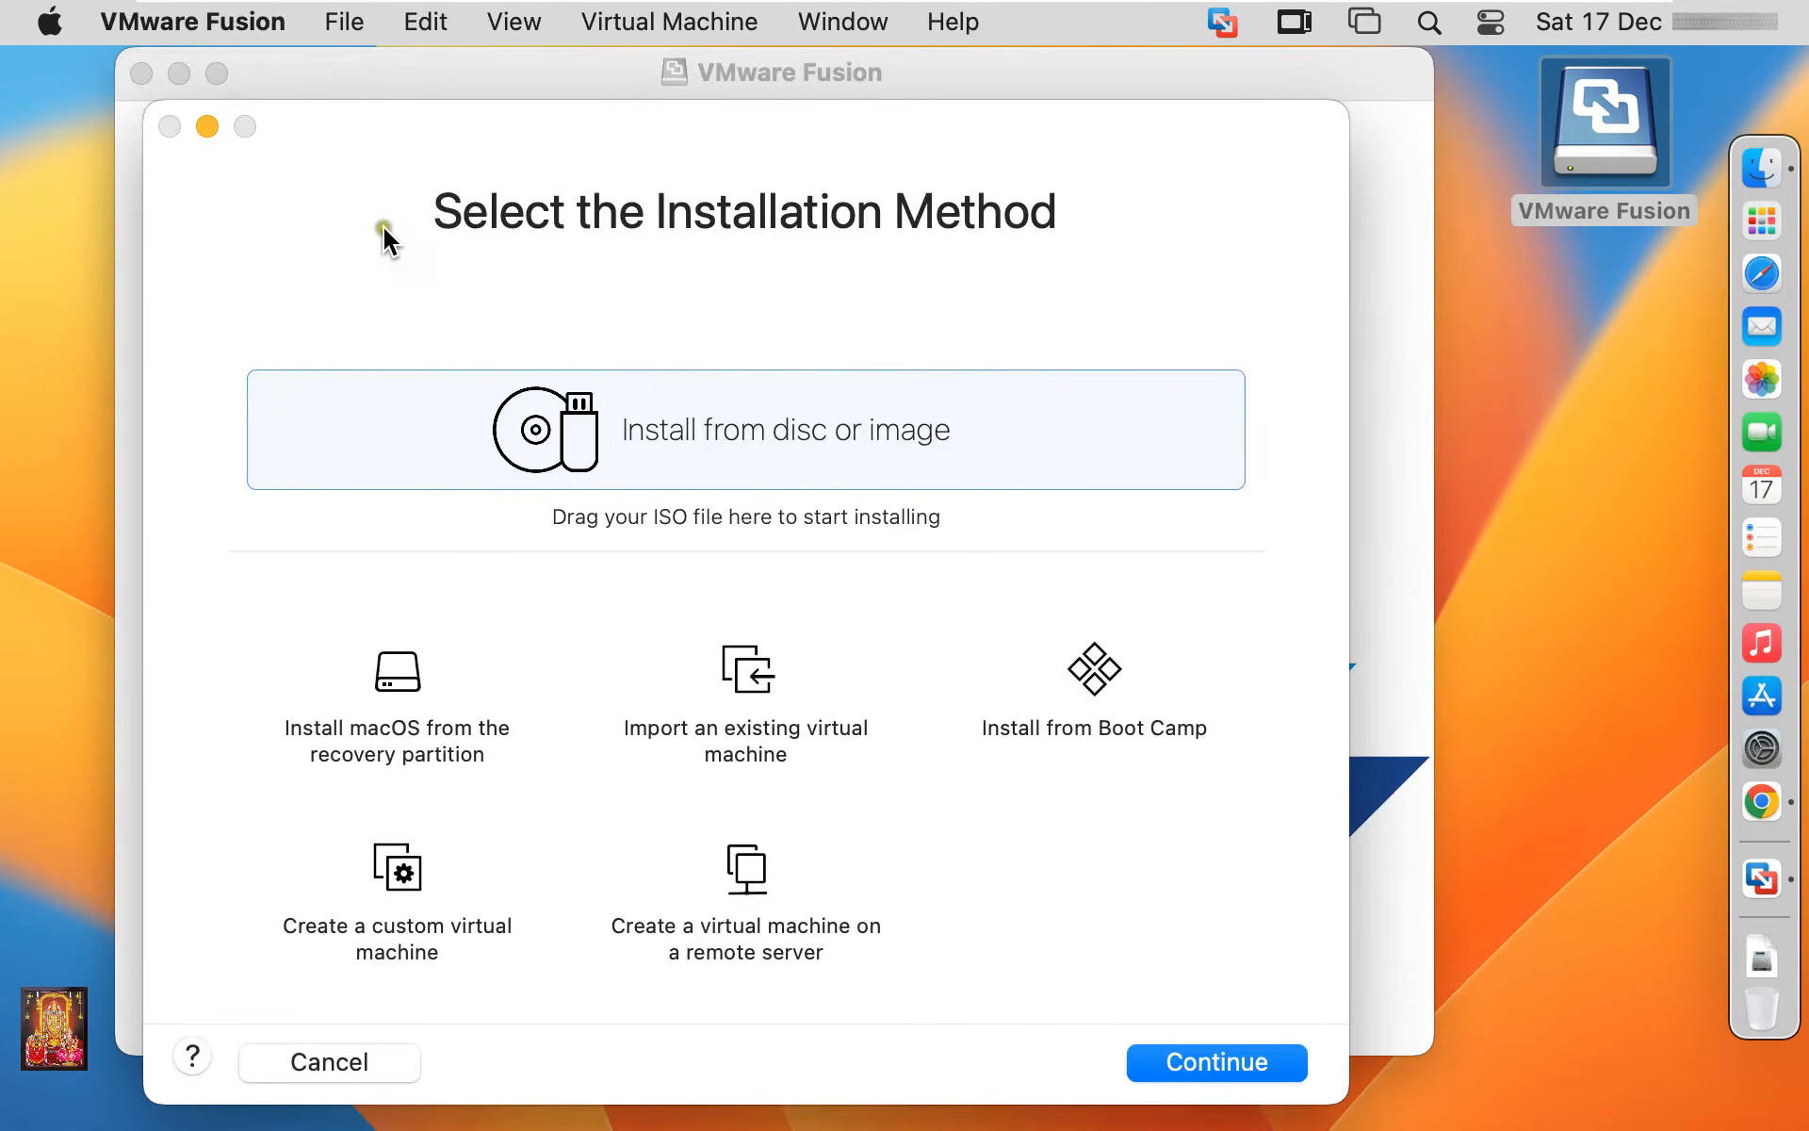
Close the installer disk window, eject the VMware Fusion disk image, and centre the Fusion window
click(641, 57)
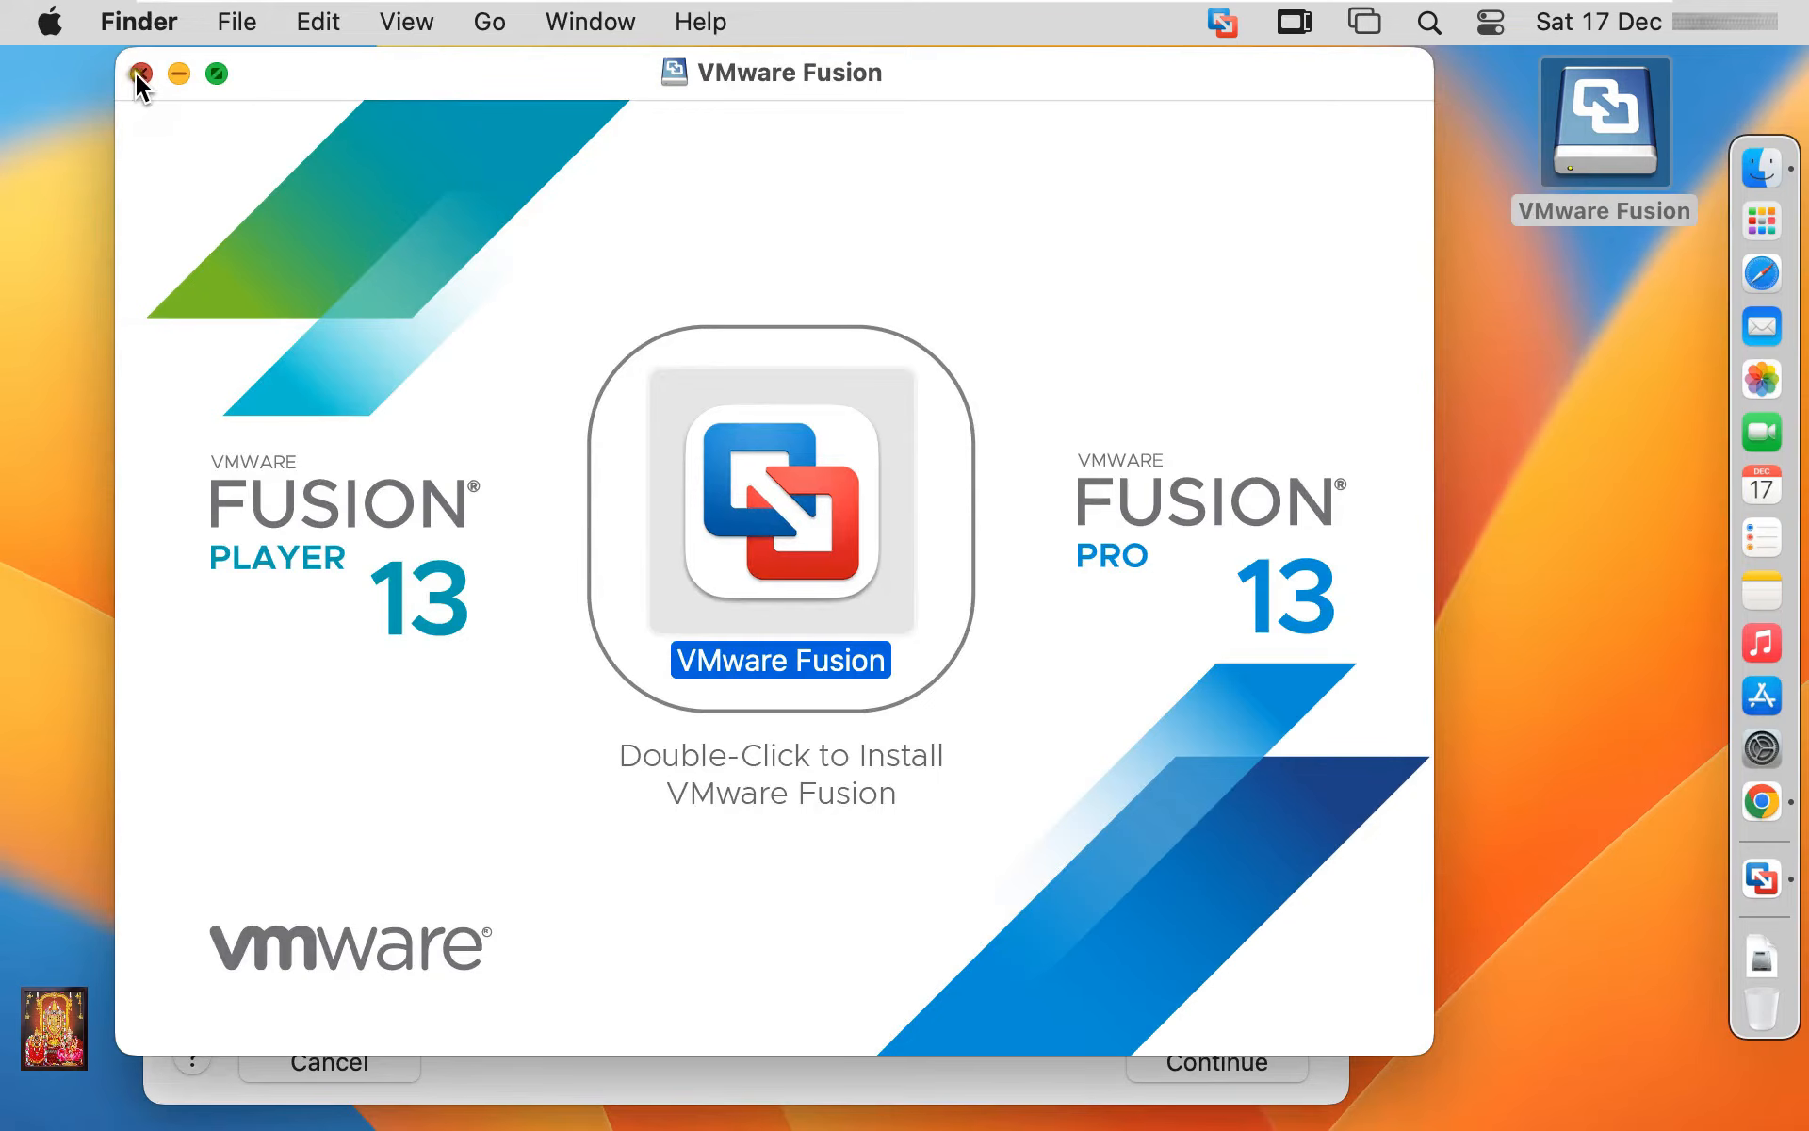
click(140, 73)
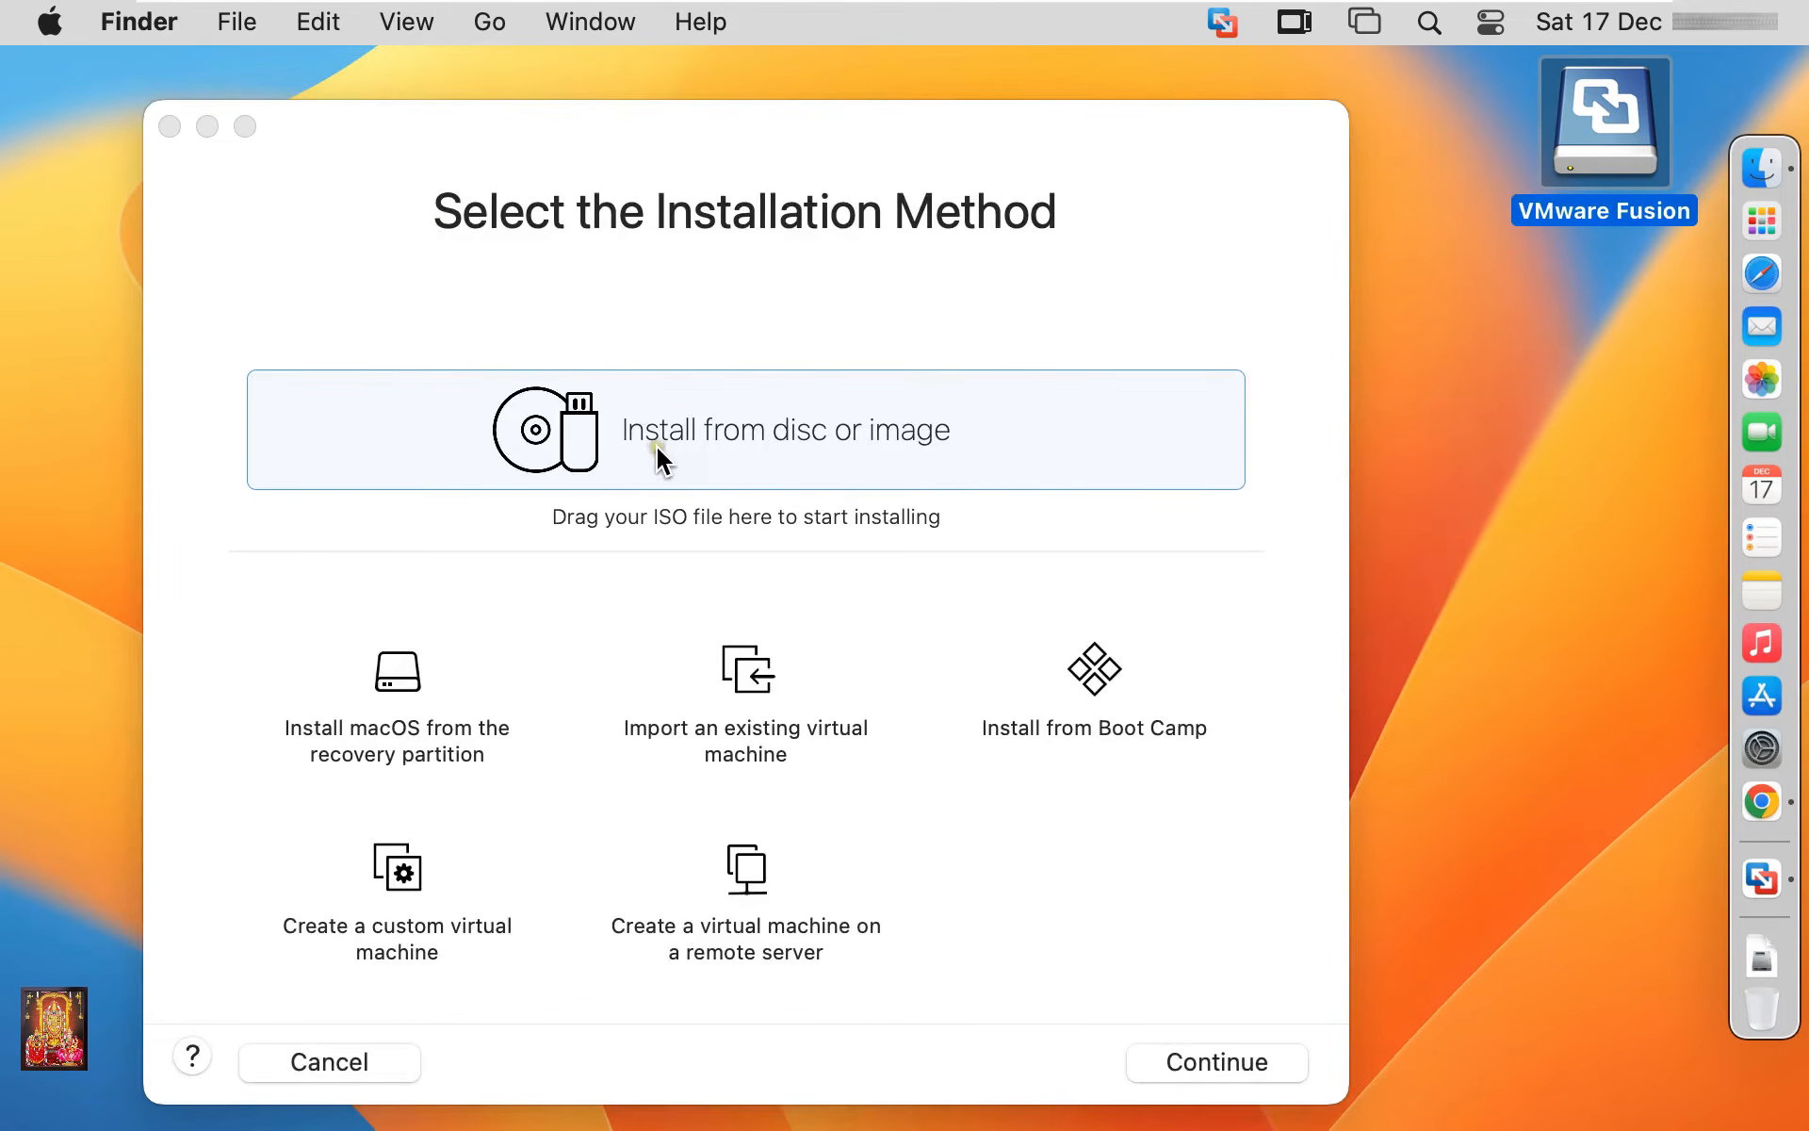
right_click(1625, 137)
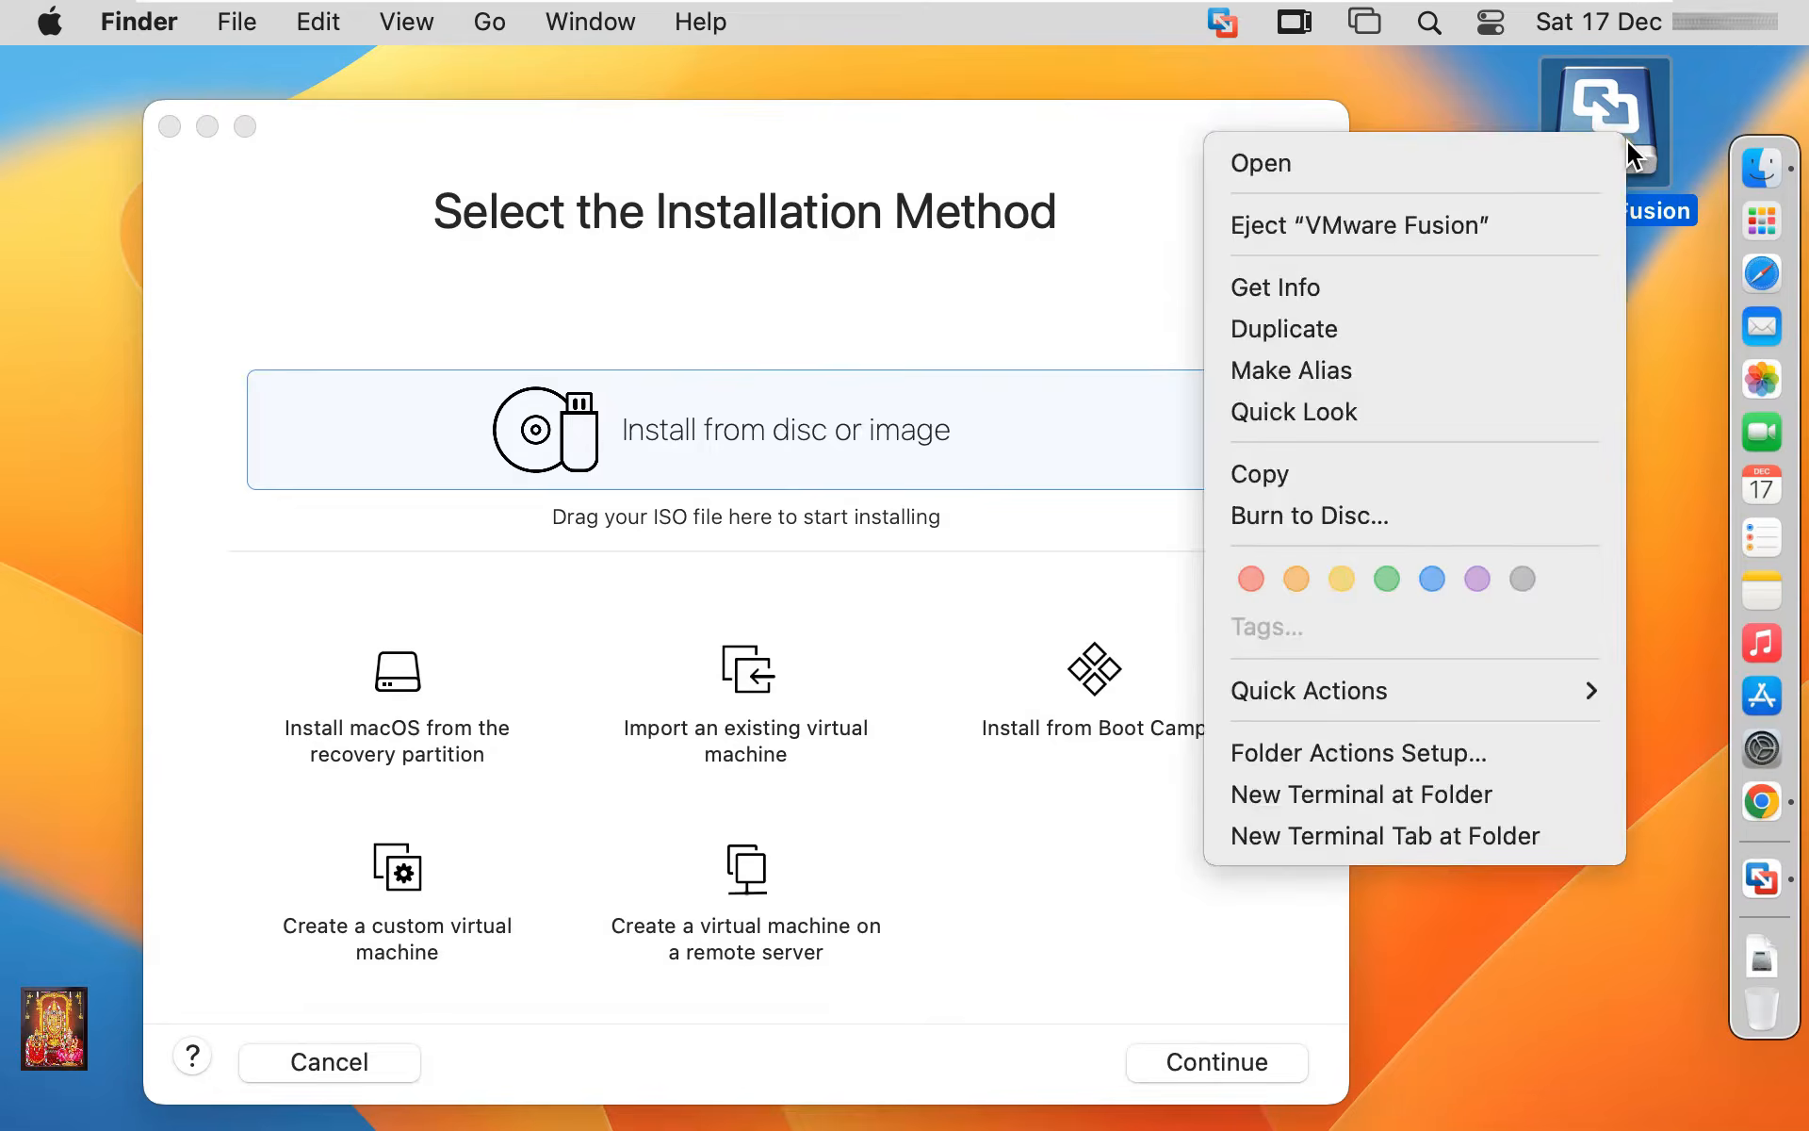
click(1433, 228)
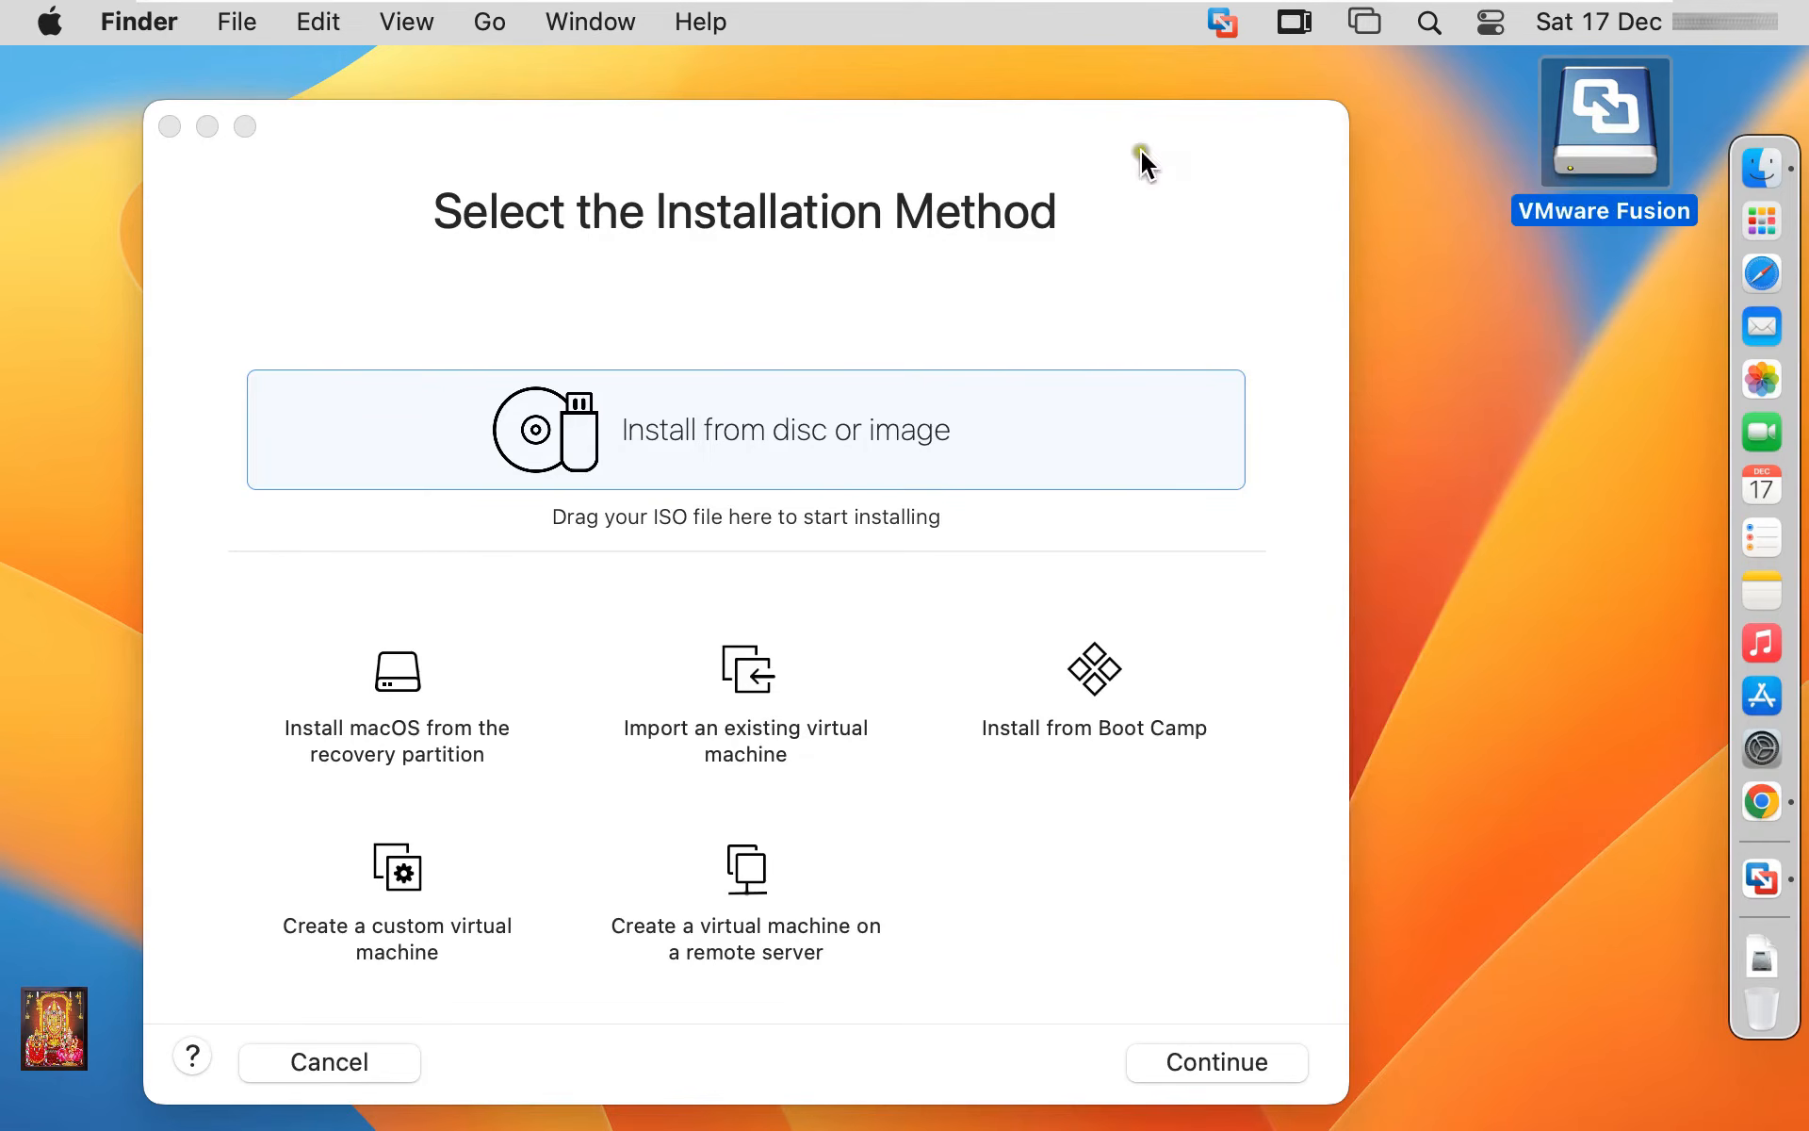
drag(839, 127, 1003, 94)
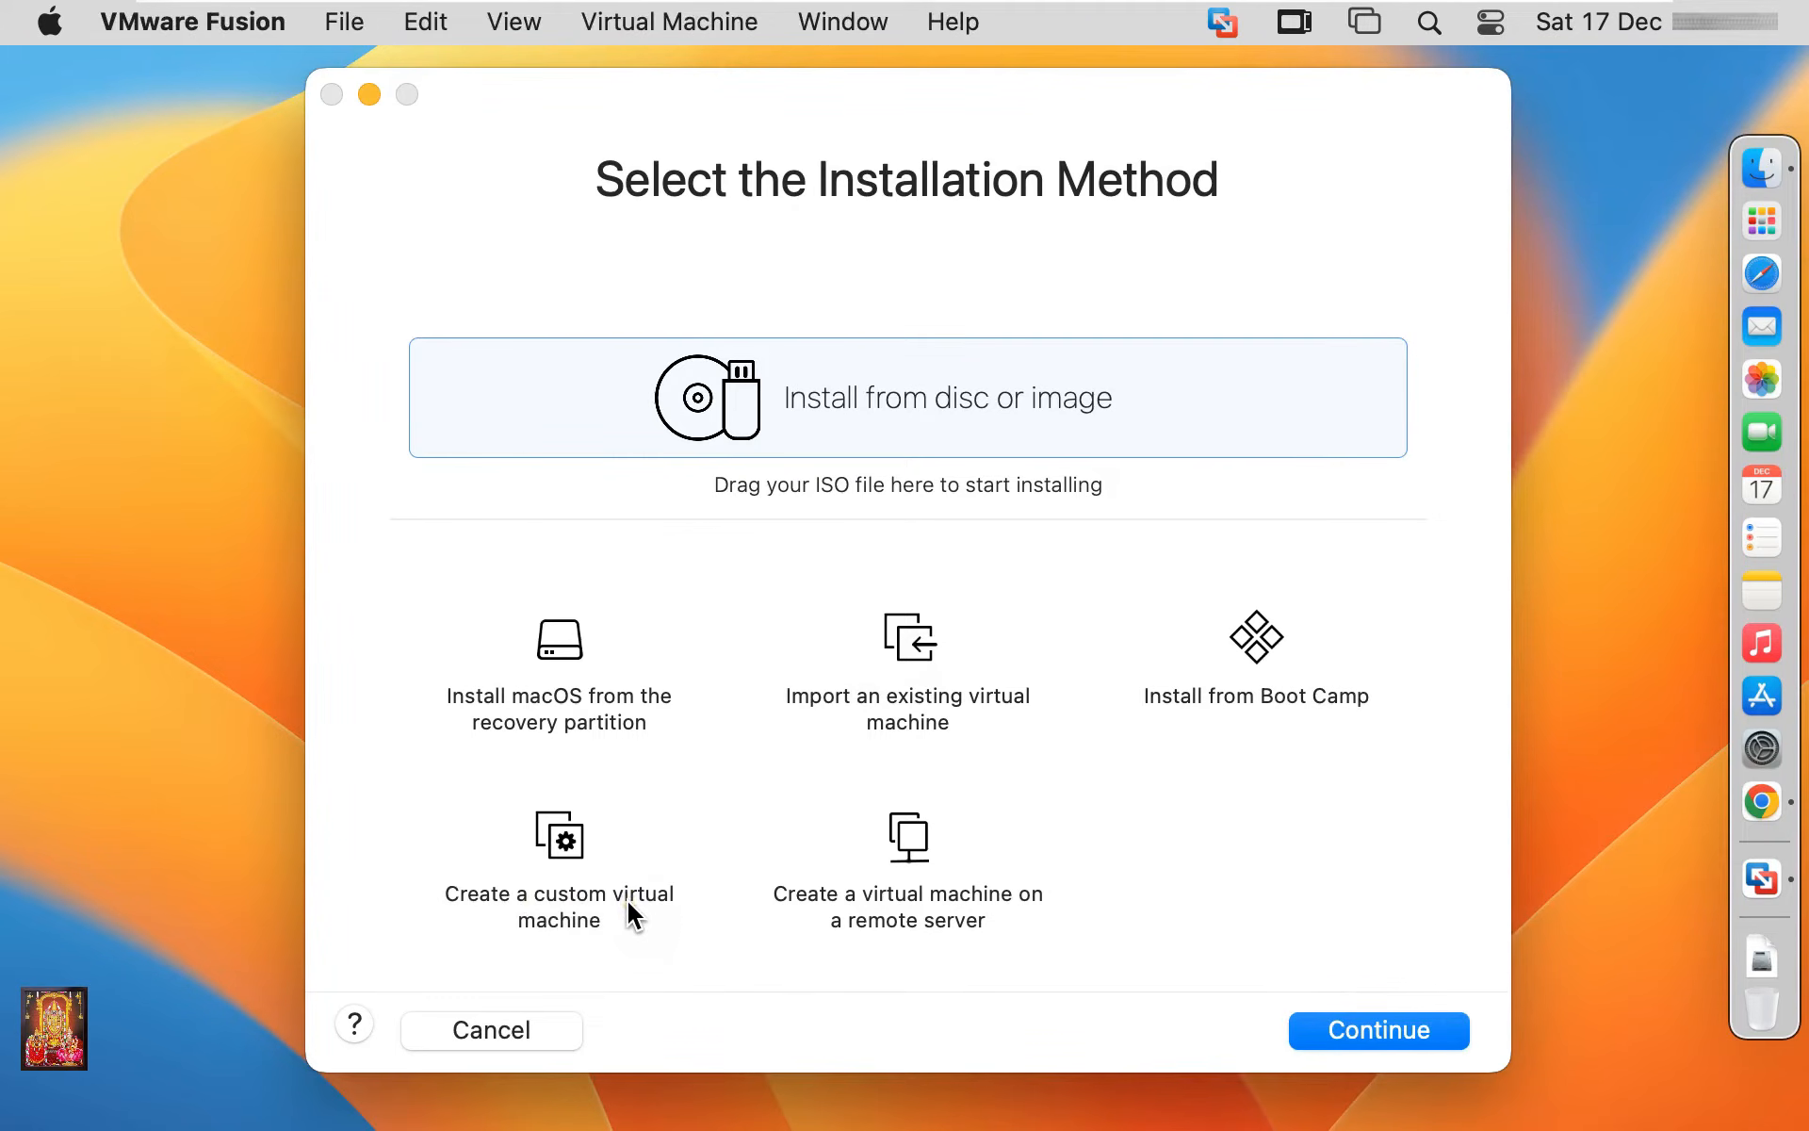
Create a custom virtual machine with Windows 11 x64 as the guest operating system
click(563, 854)
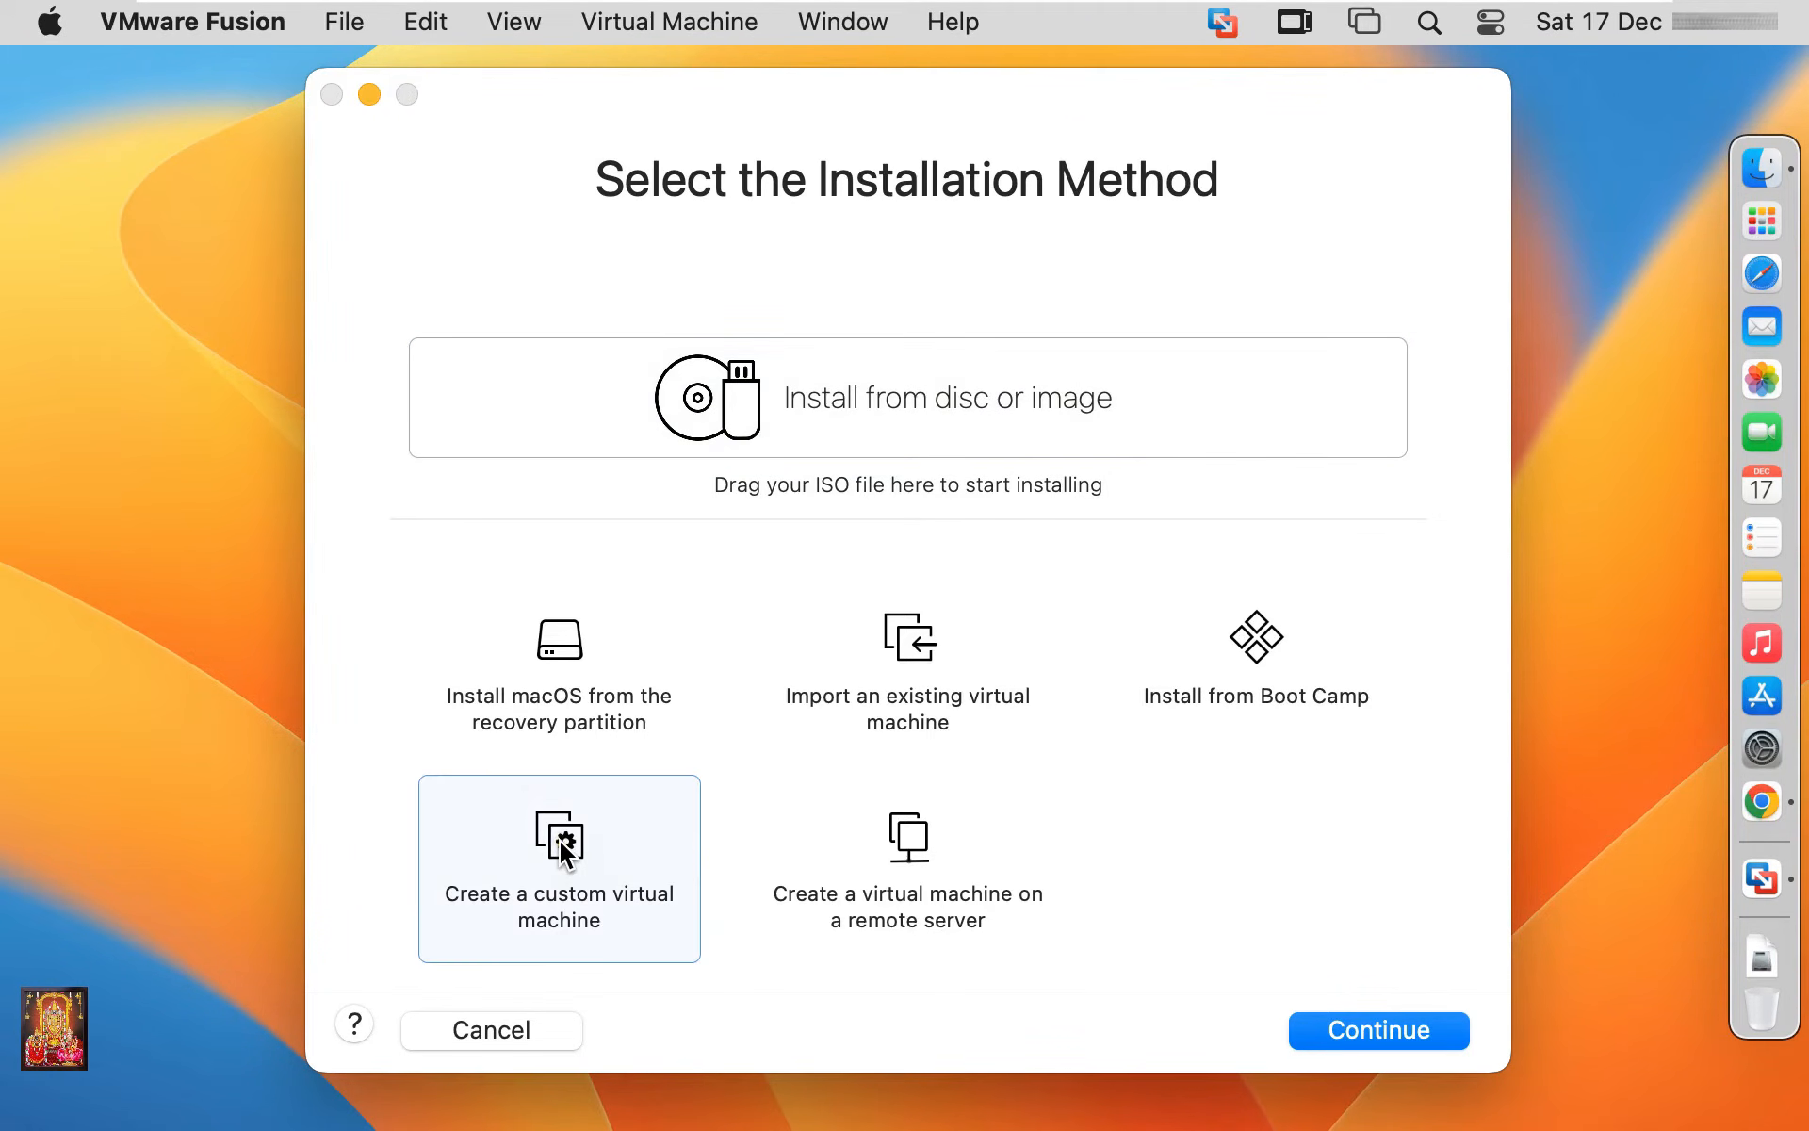
click(1353, 1029)
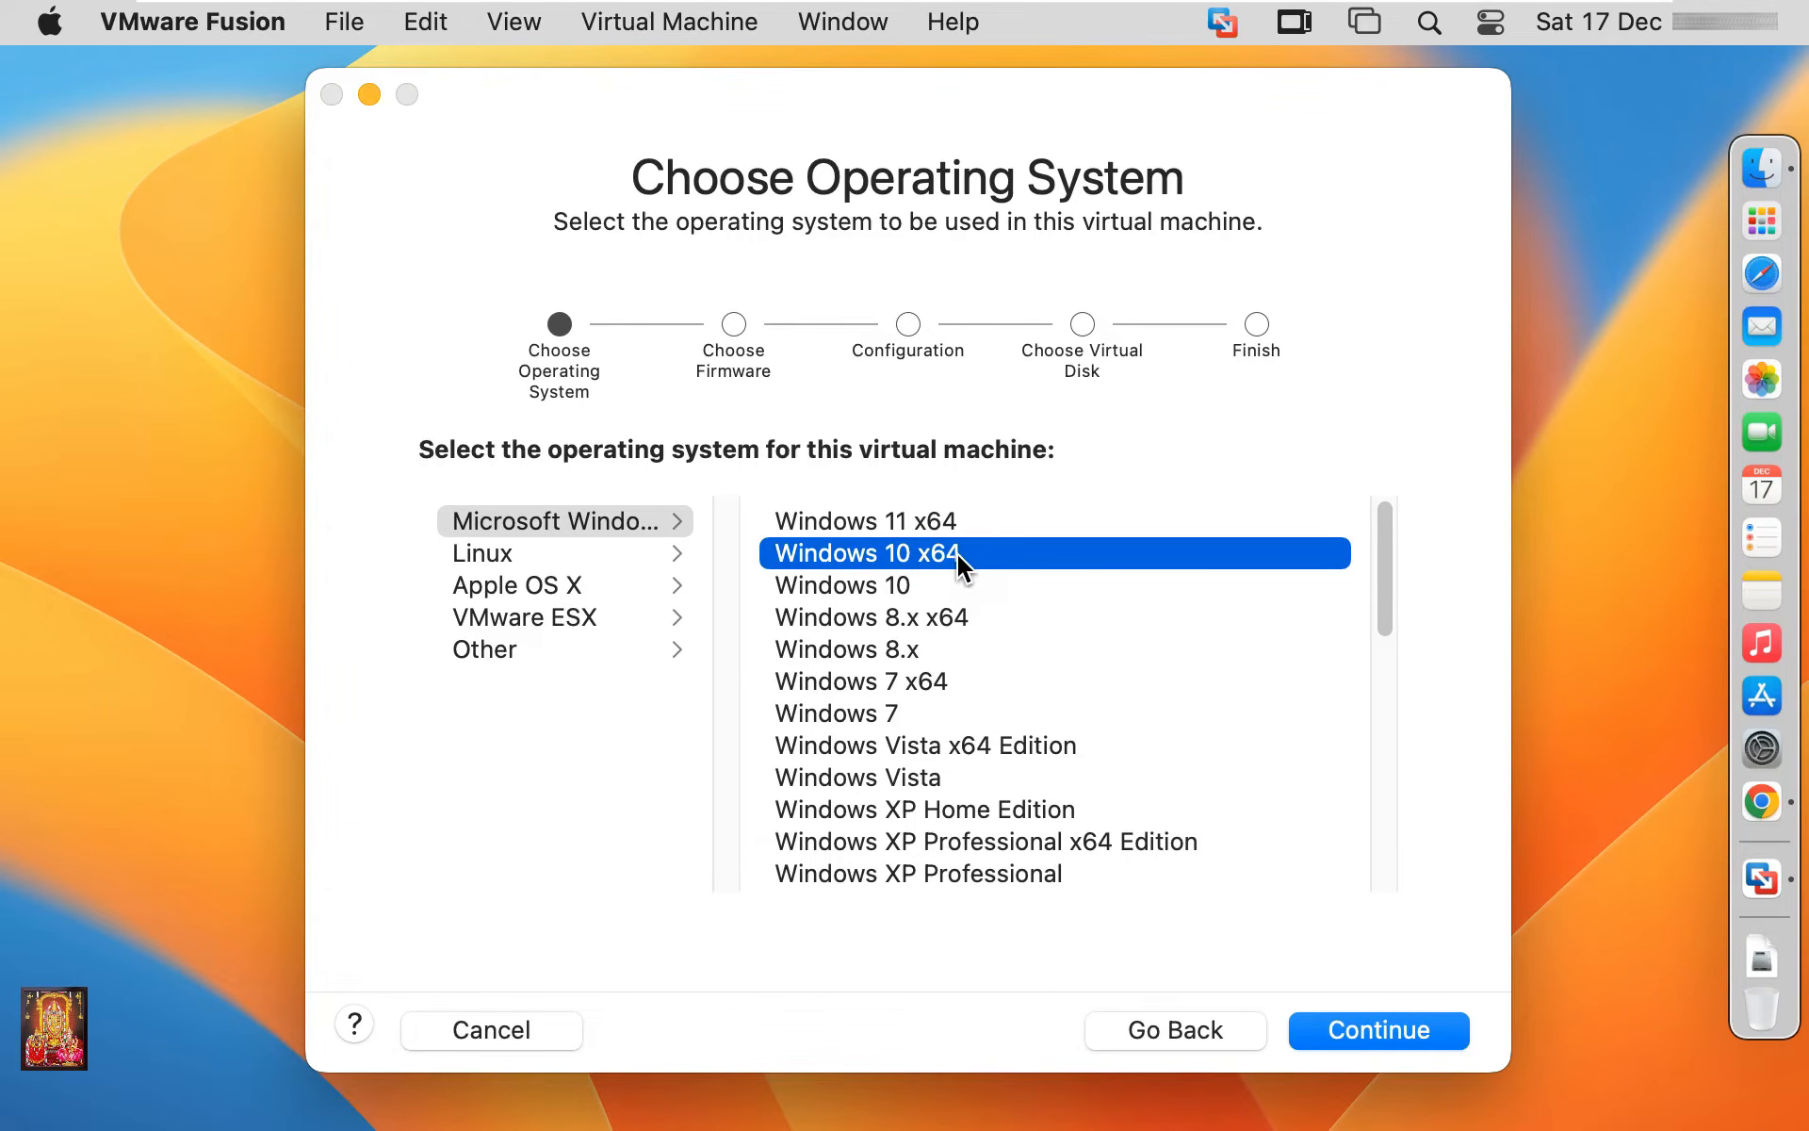
click(903, 524)
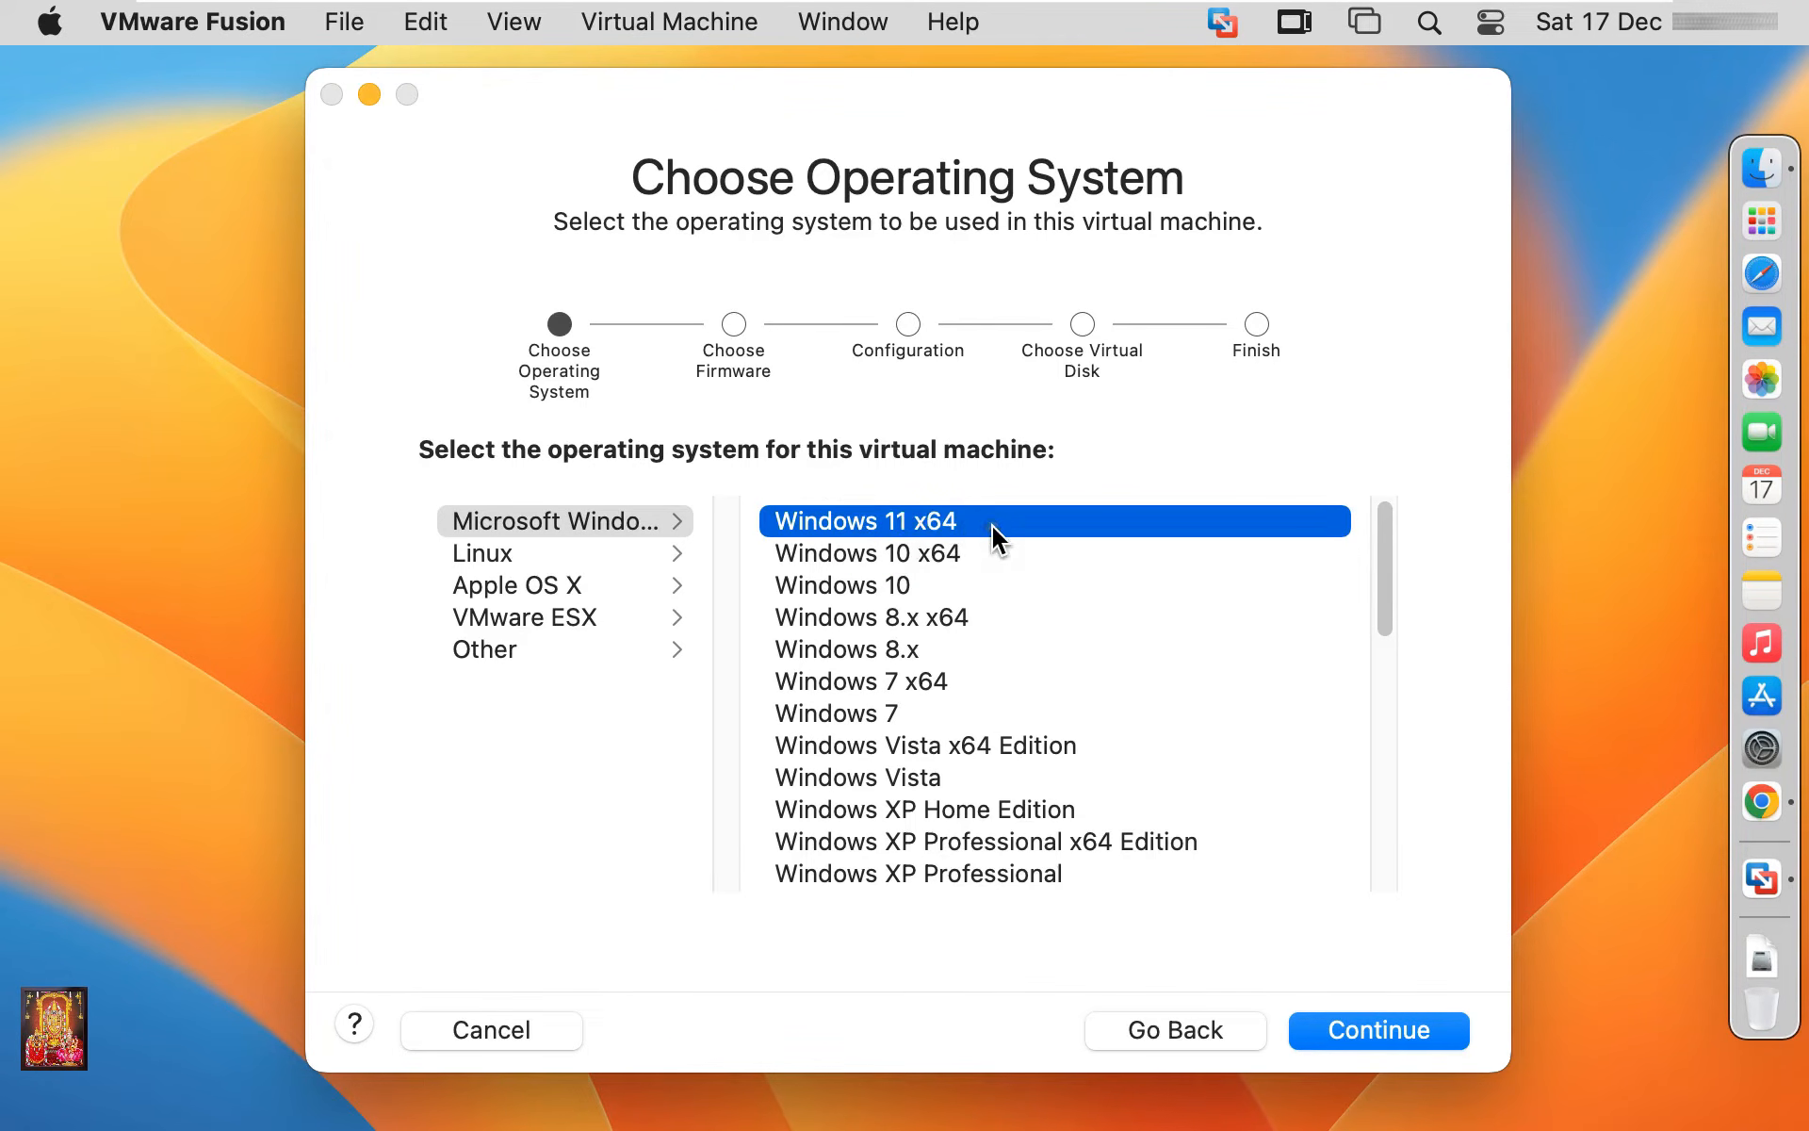
click(1413, 1034)
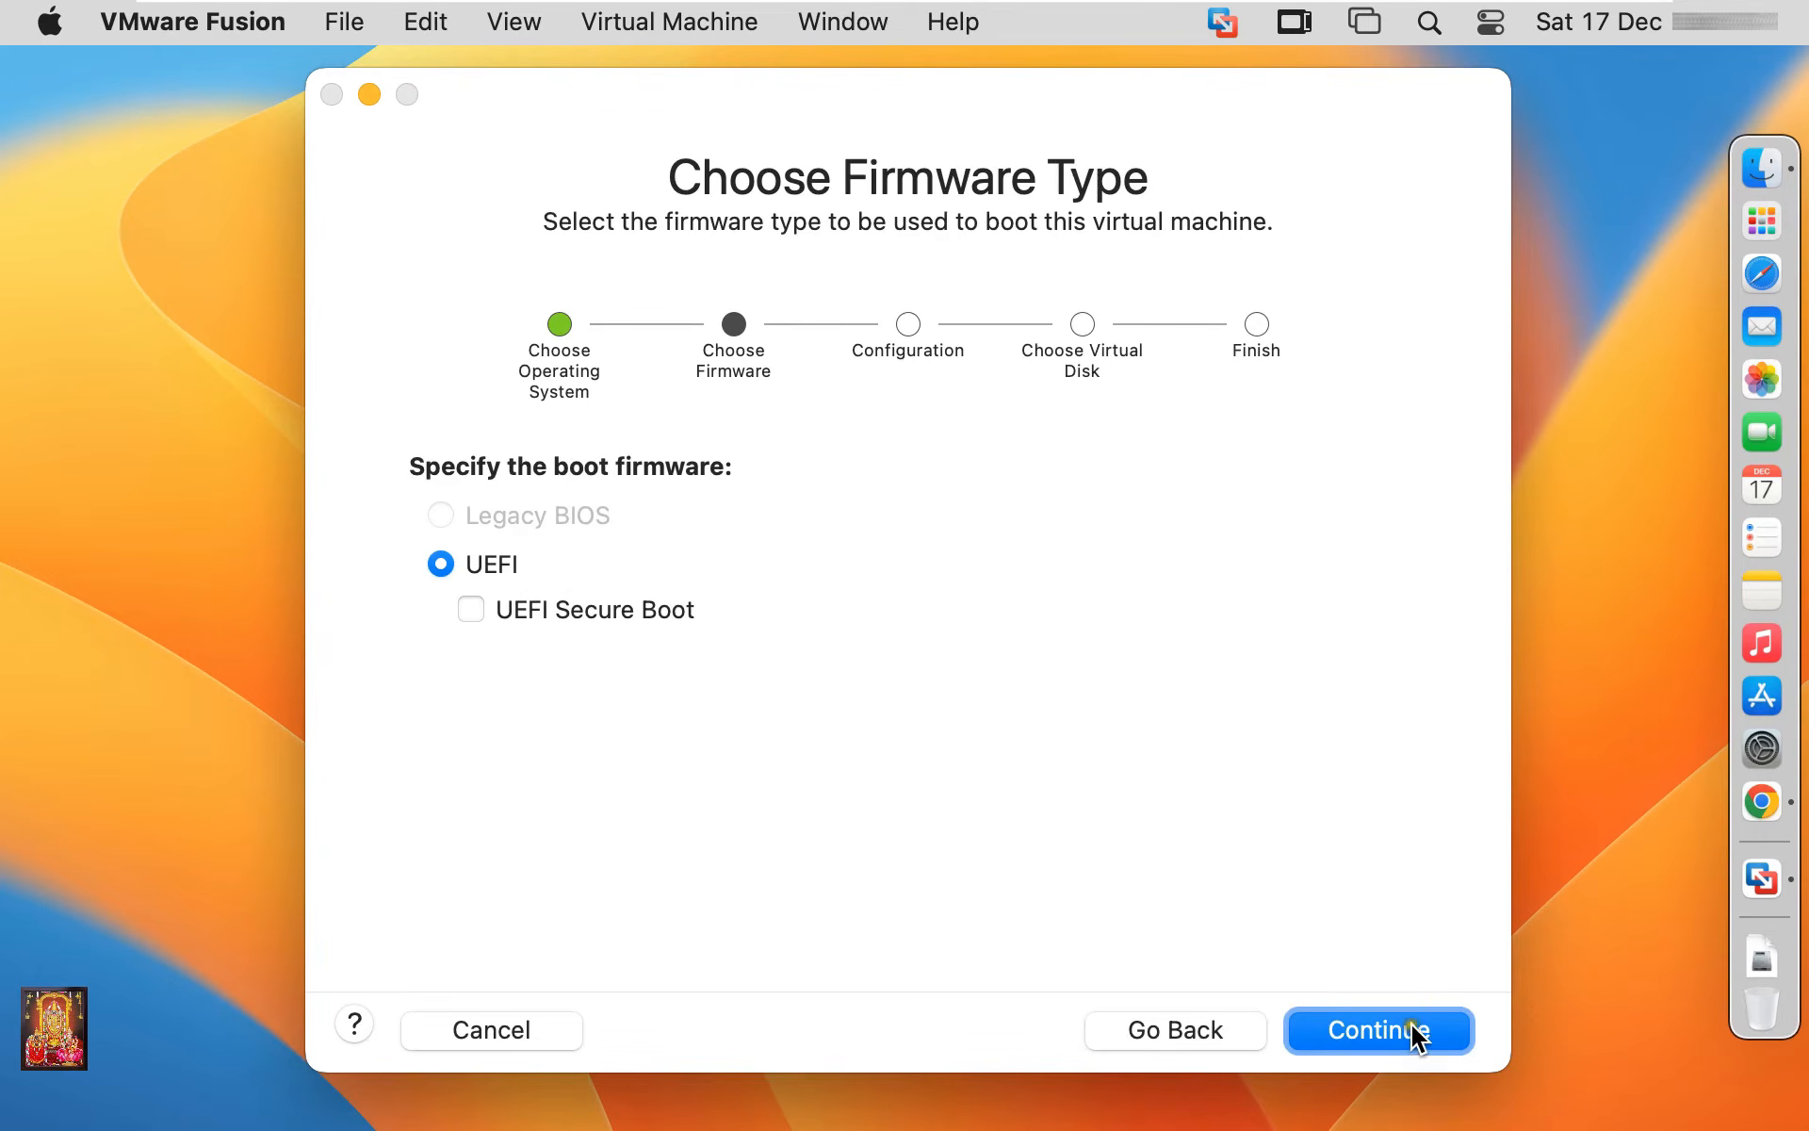
Keep UEFI firmware and set a verified TPM encryption password for the virtual machine
click(1348, 1034)
text(******)
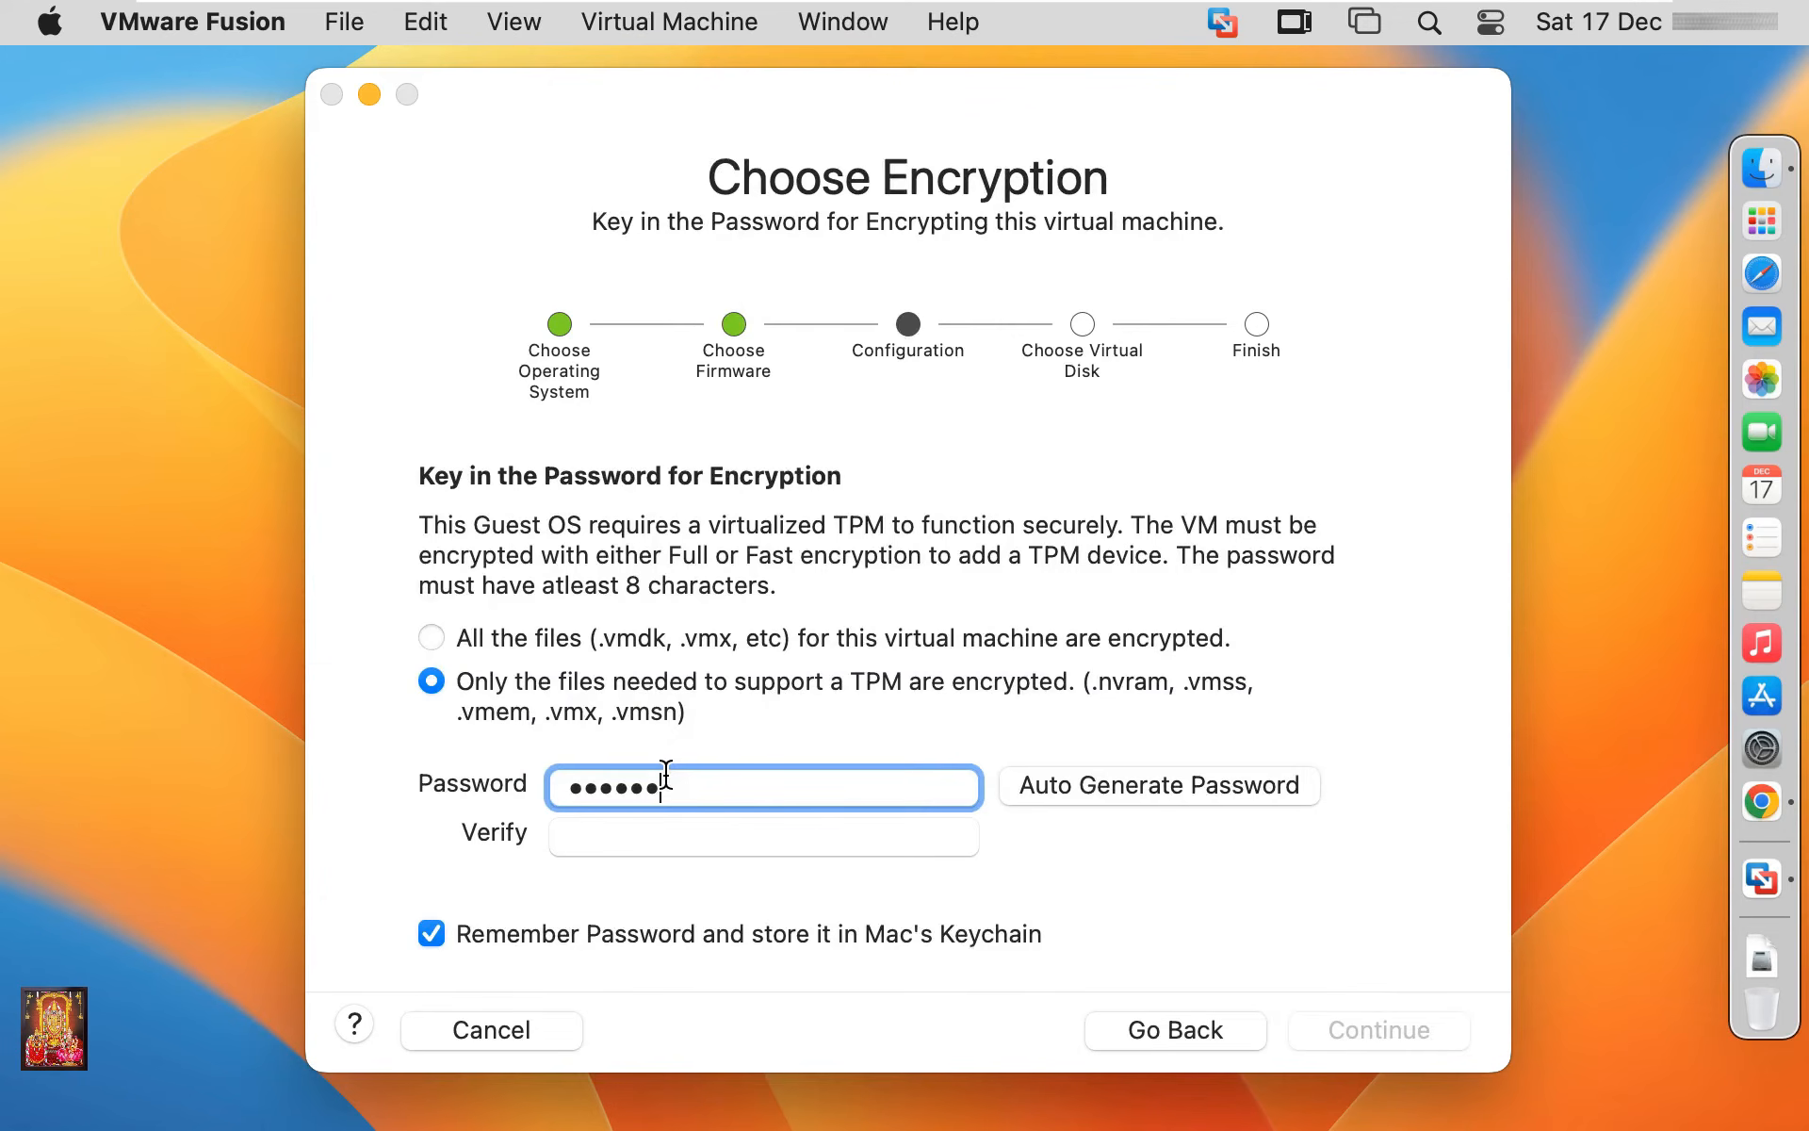
text(*******)
click(624, 834)
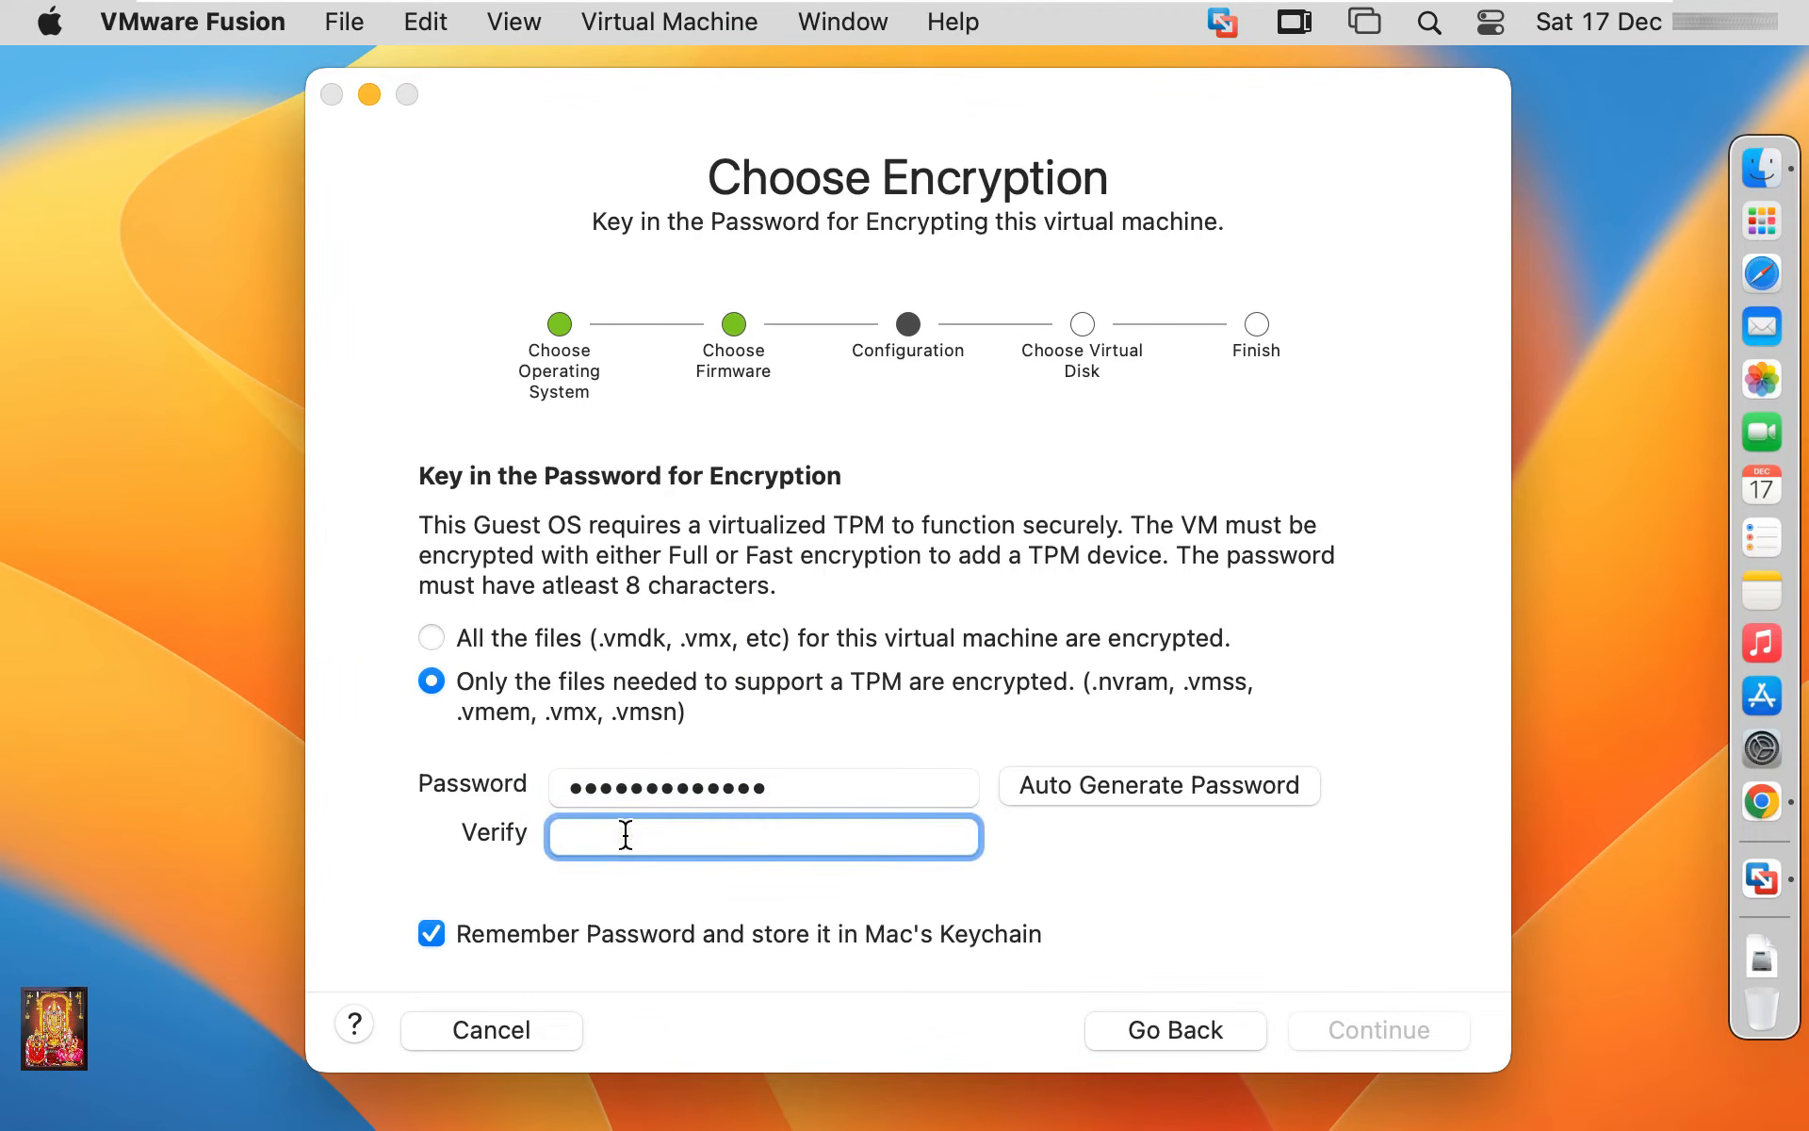
text(*************)
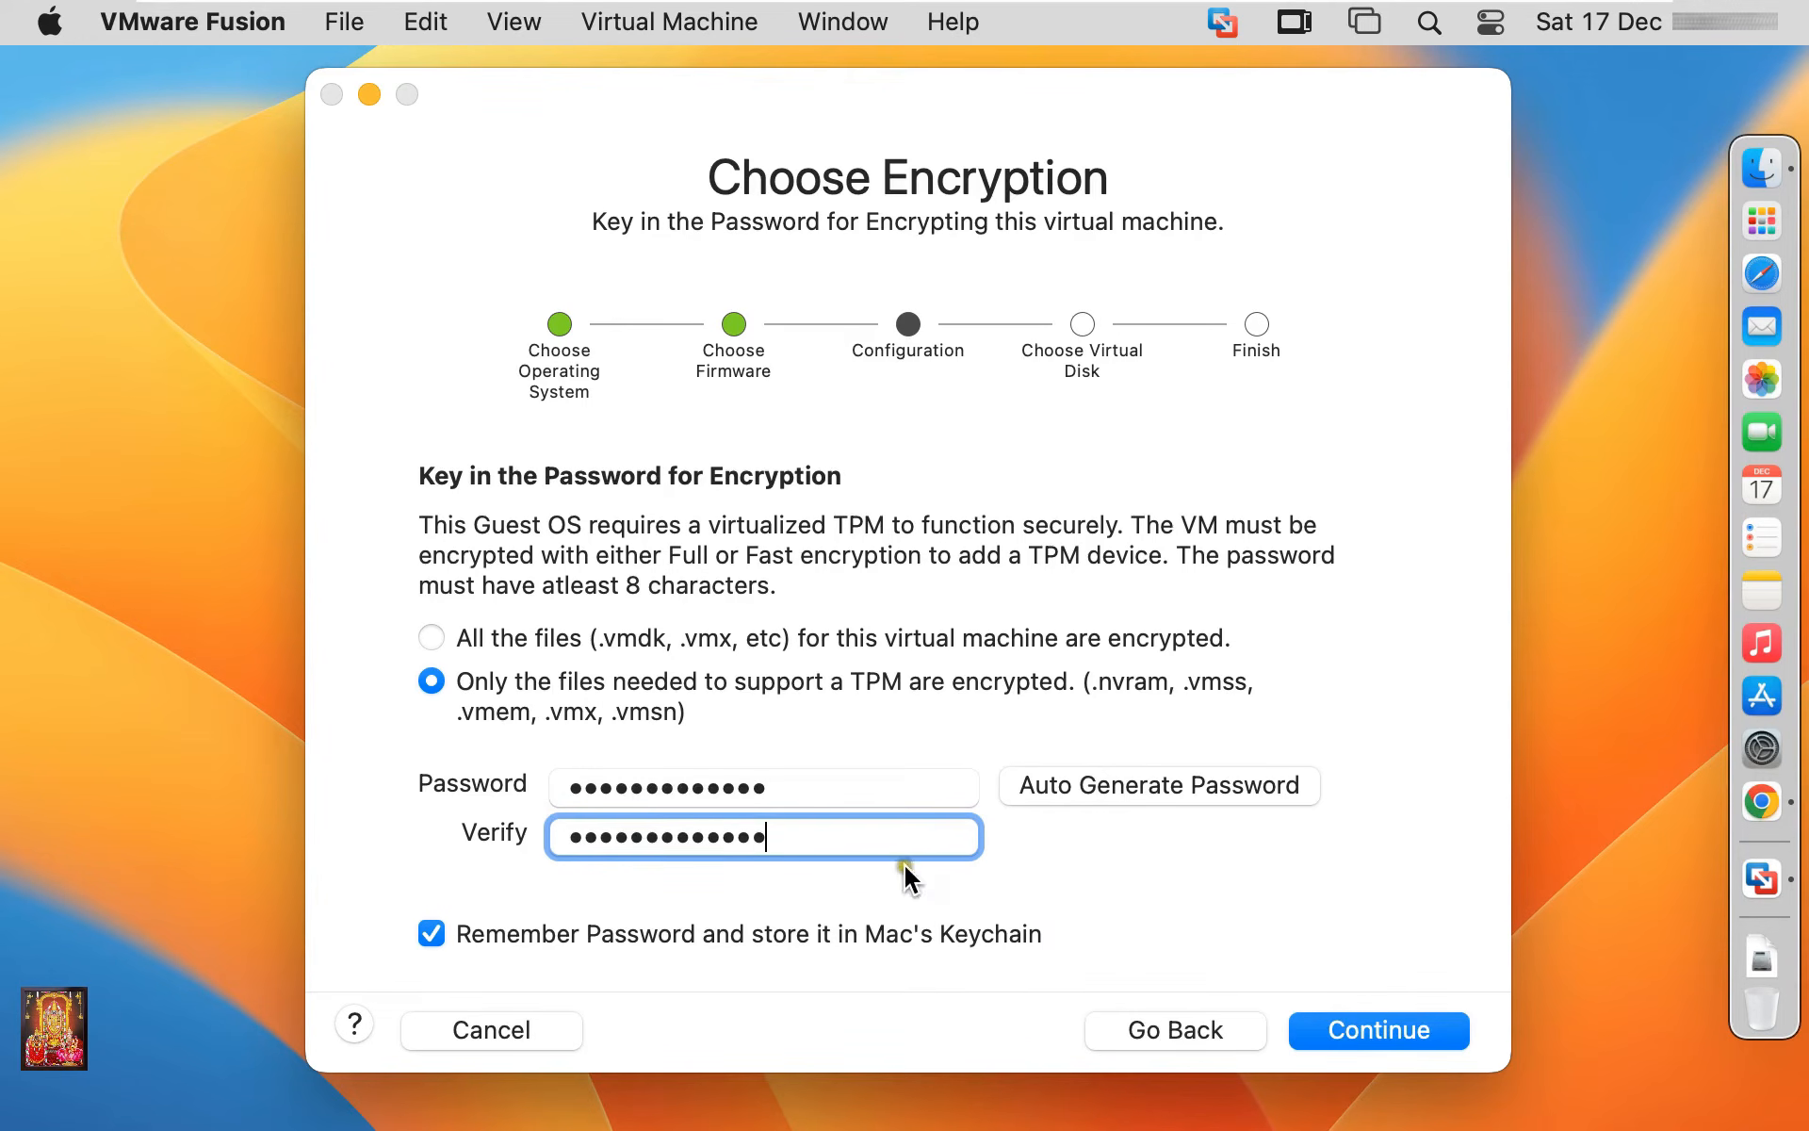
click(1371, 1030)
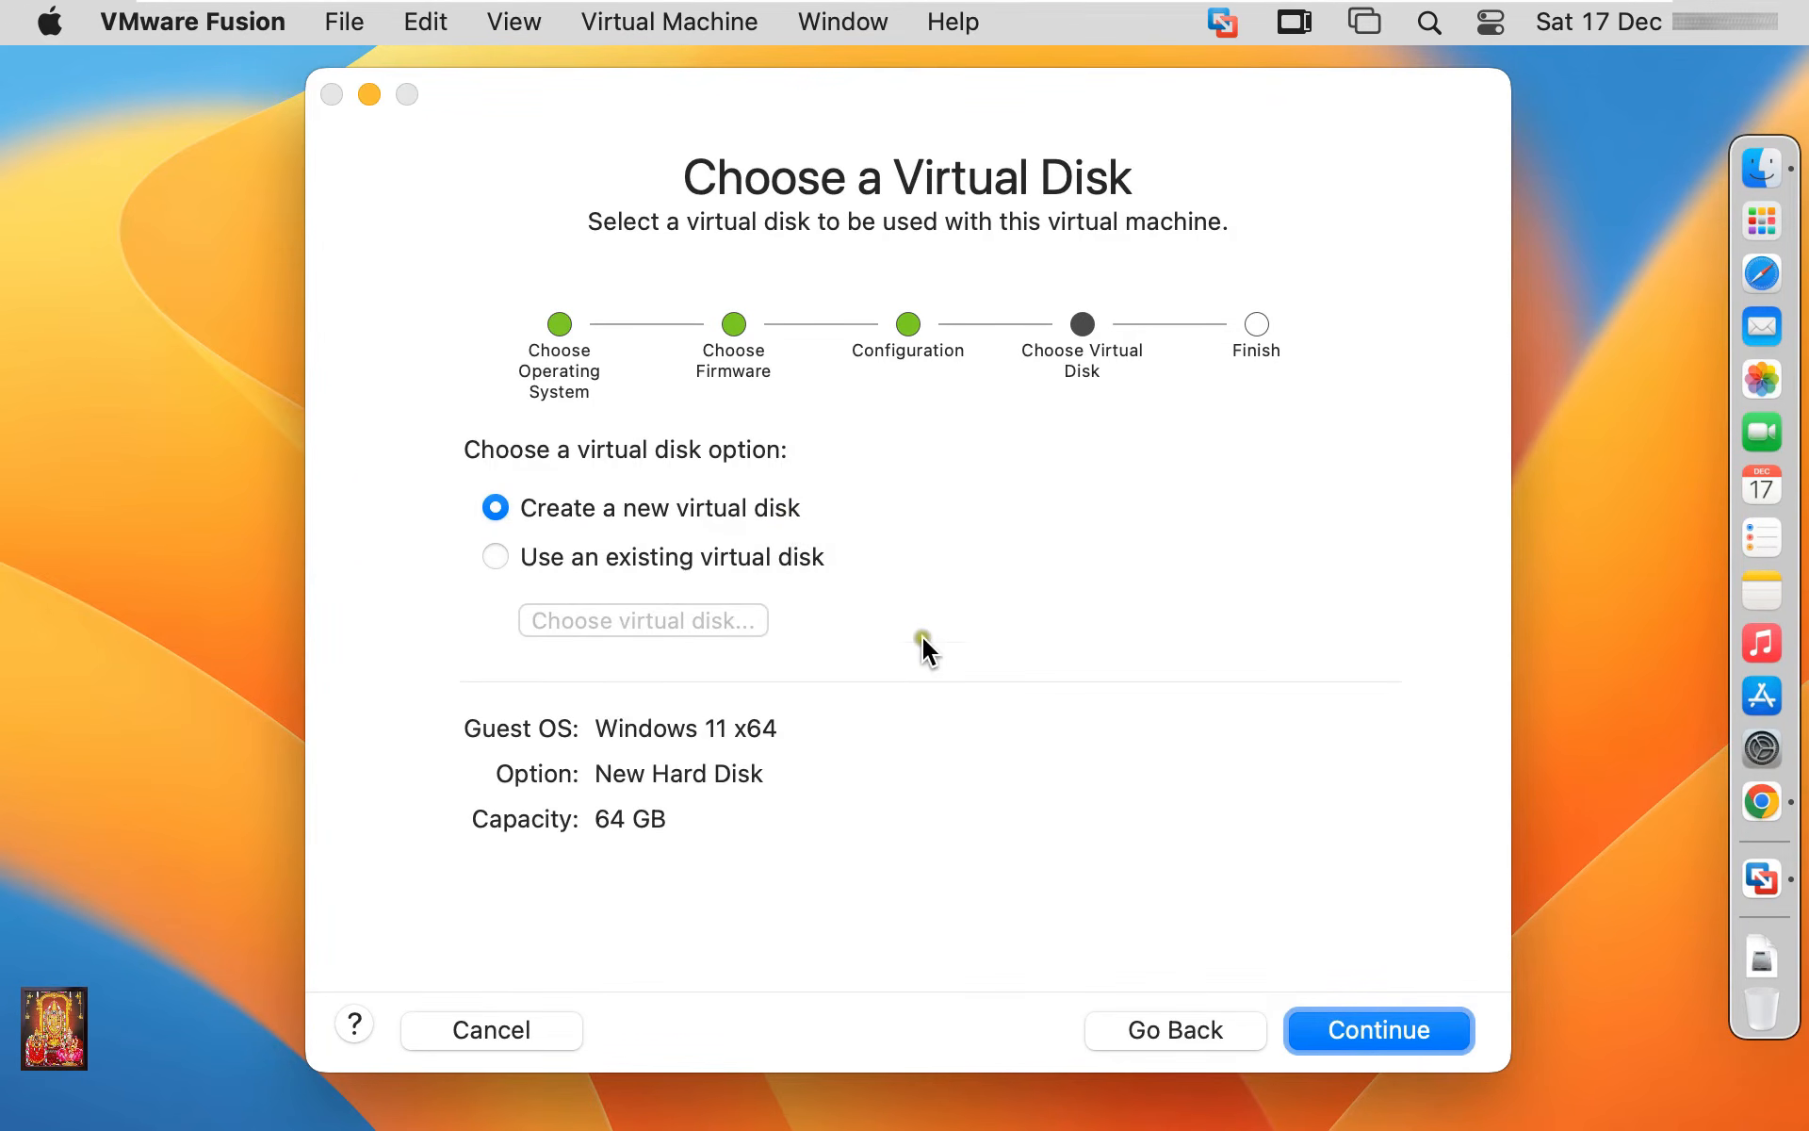
Accept the new 64 GB virtual disk and save the machine as Windows 11 x64 in Virtual Machines
click(1363, 1030)
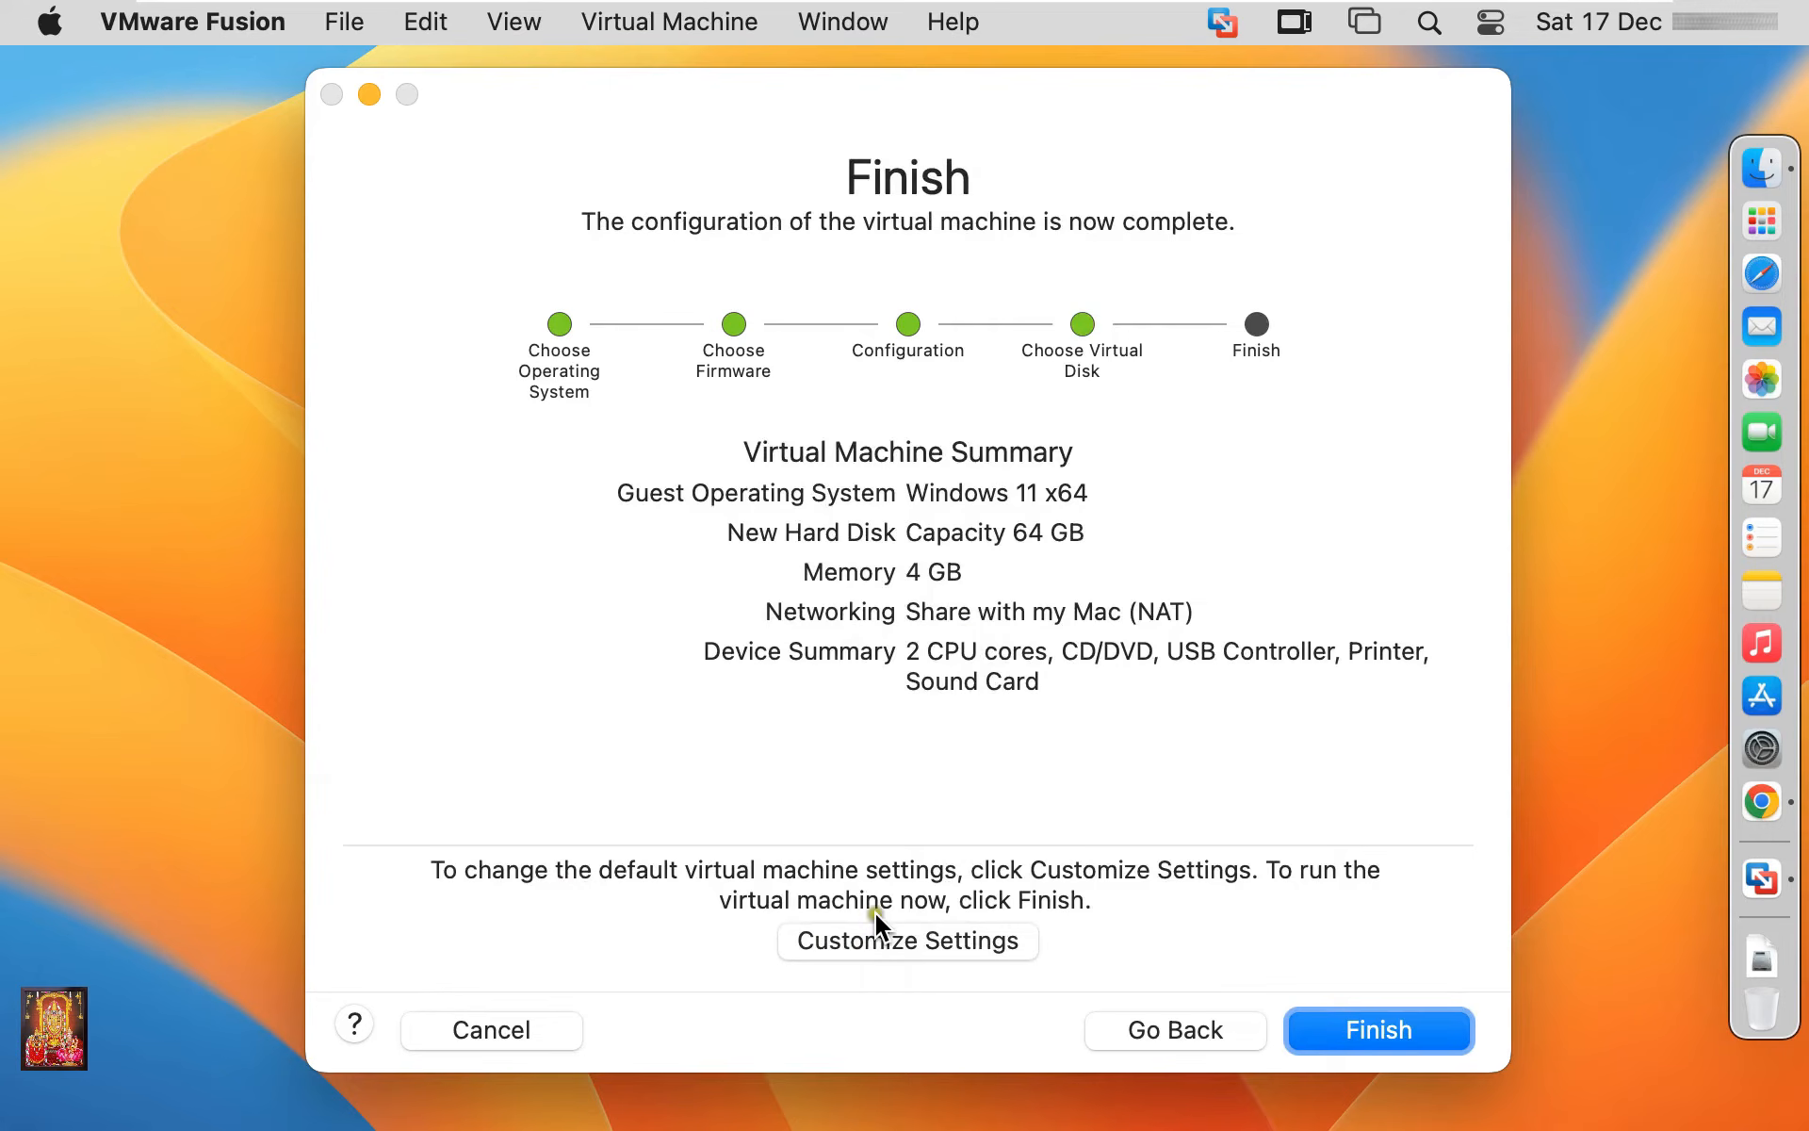
key(Return)
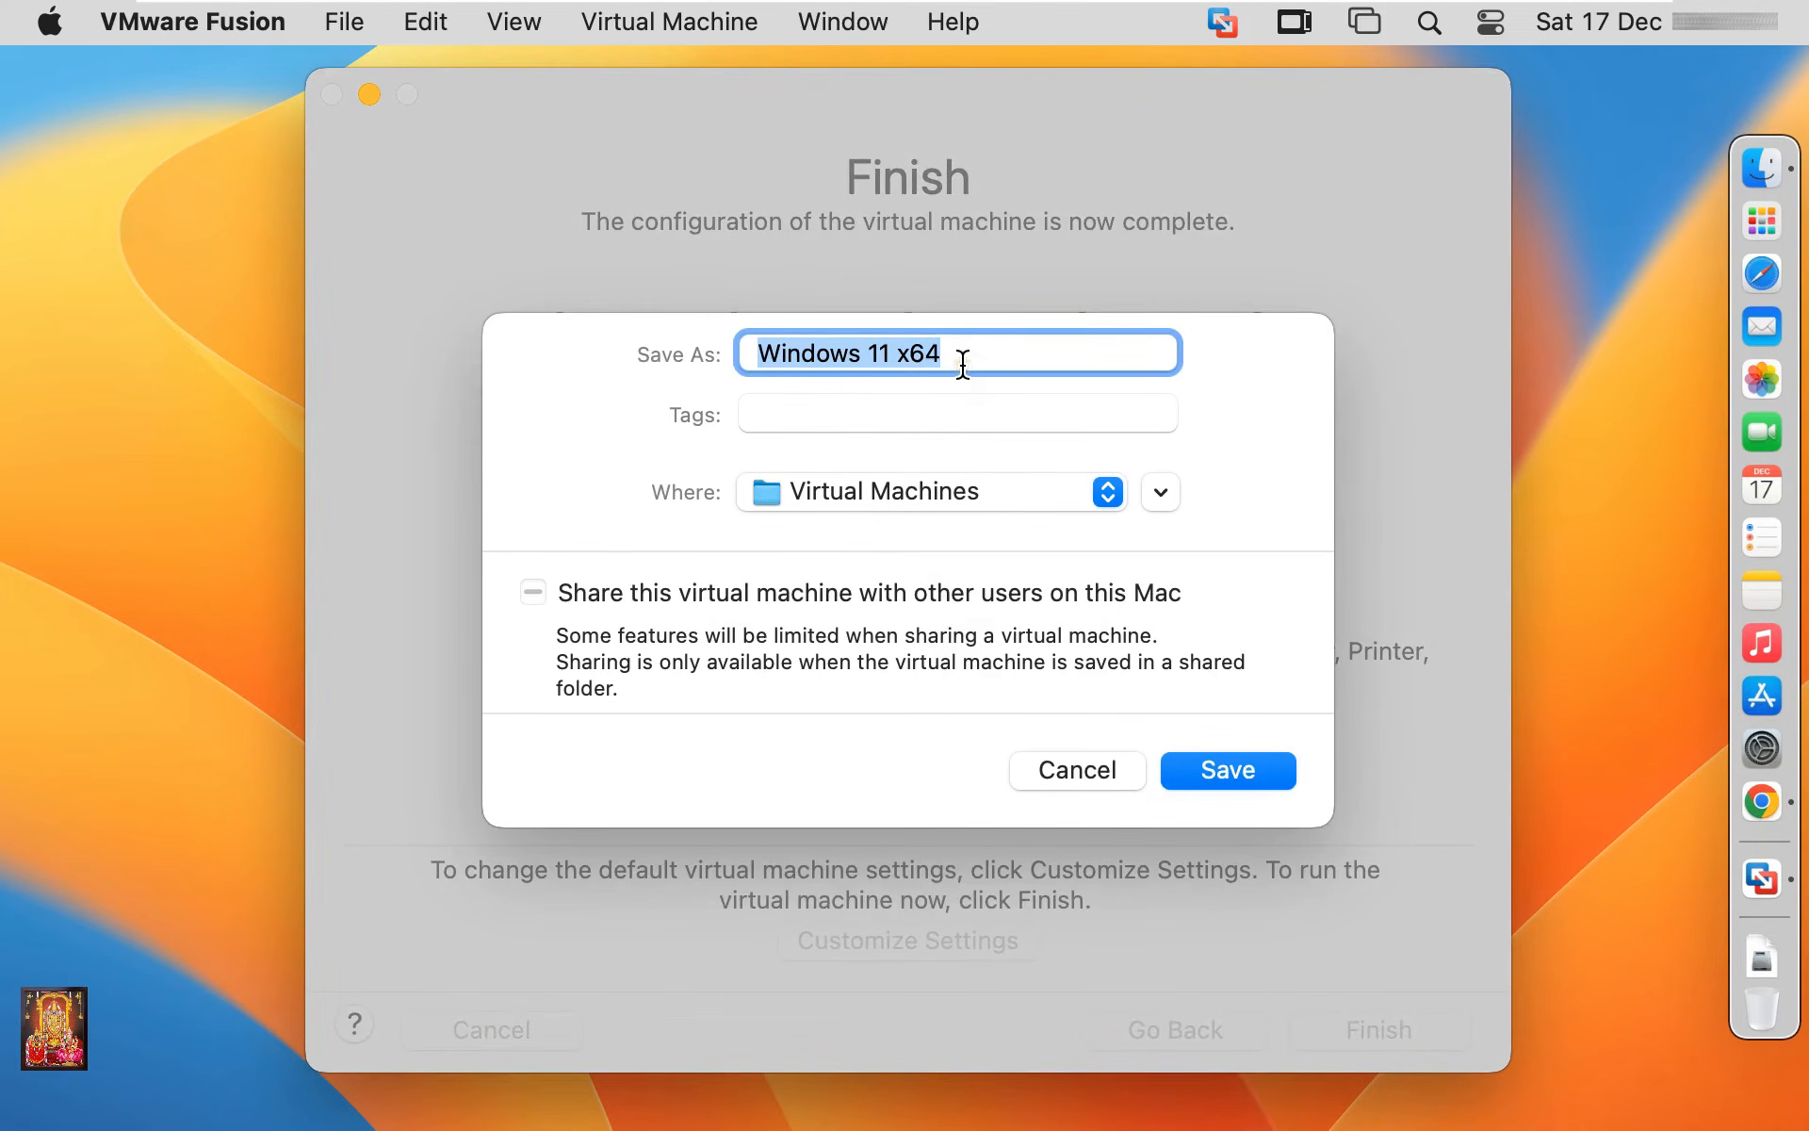
click(1219, 774)
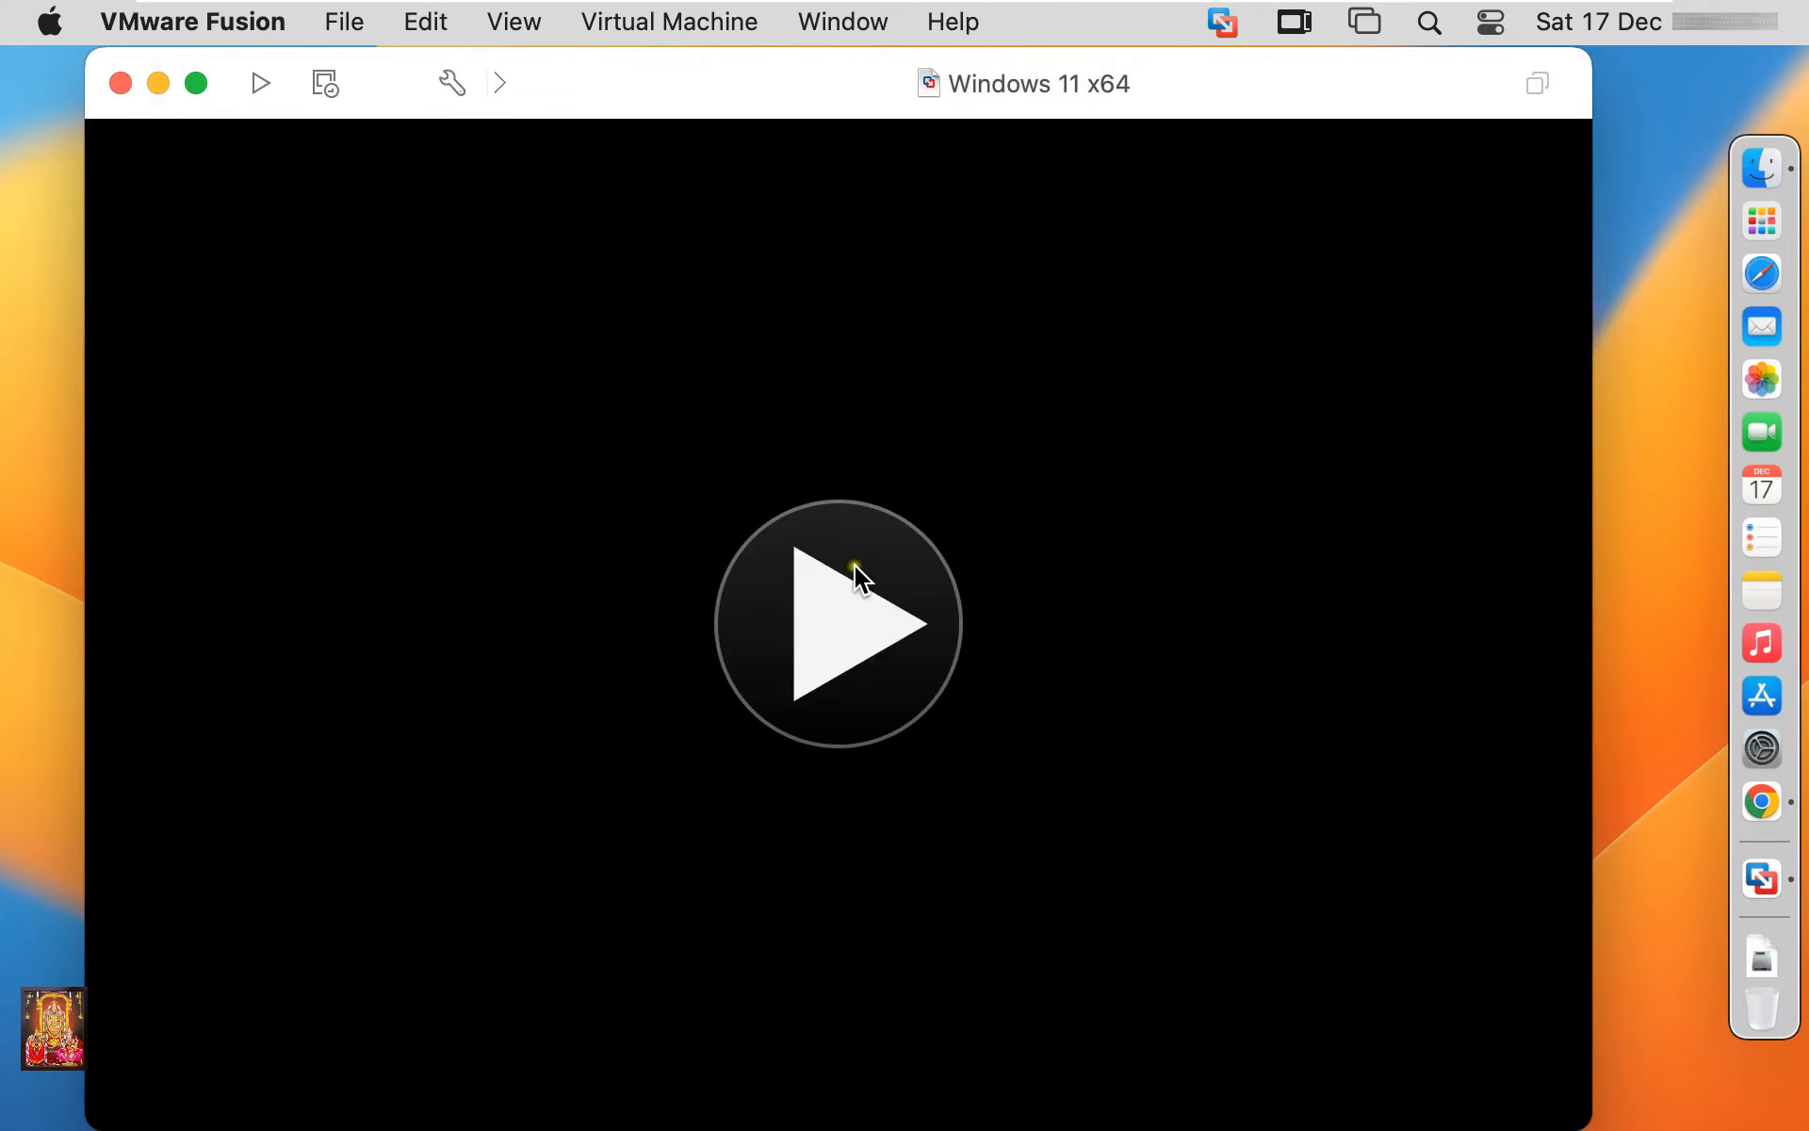
click(452, 83)
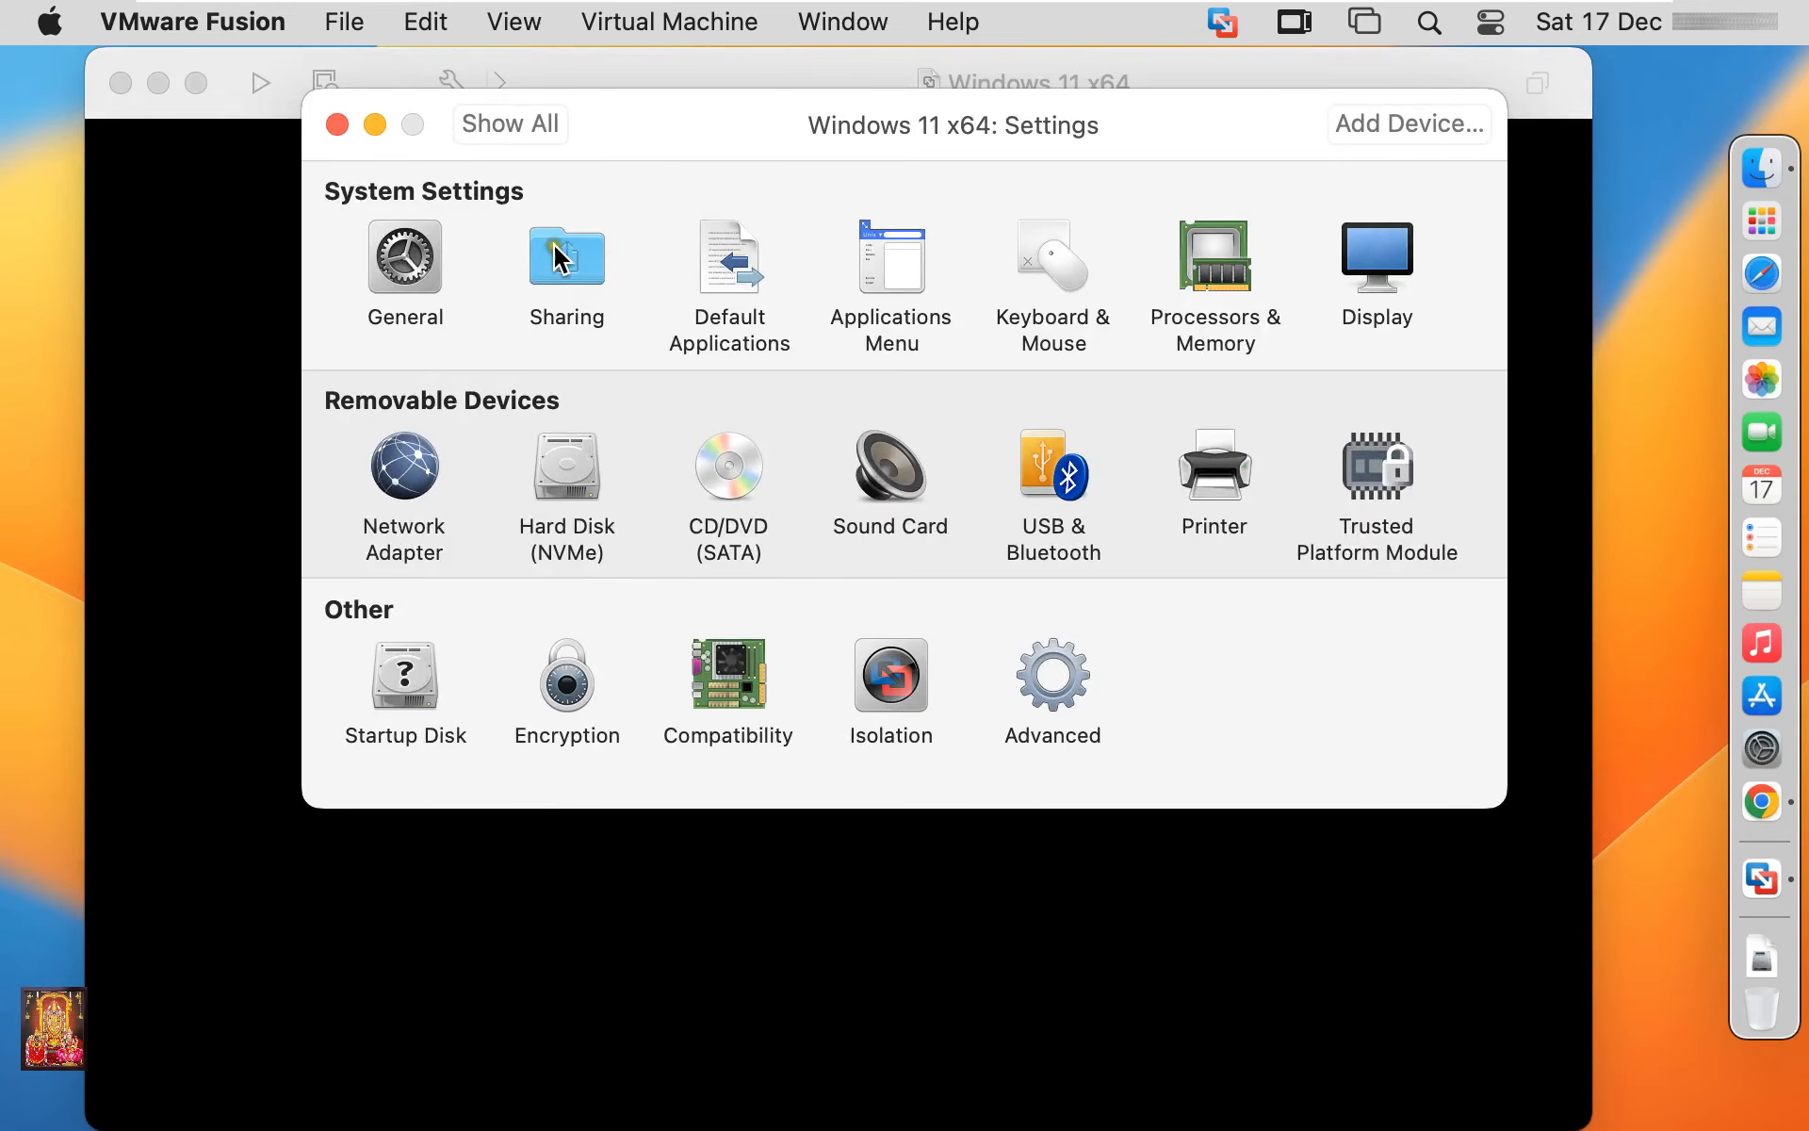
click(1209, 283)
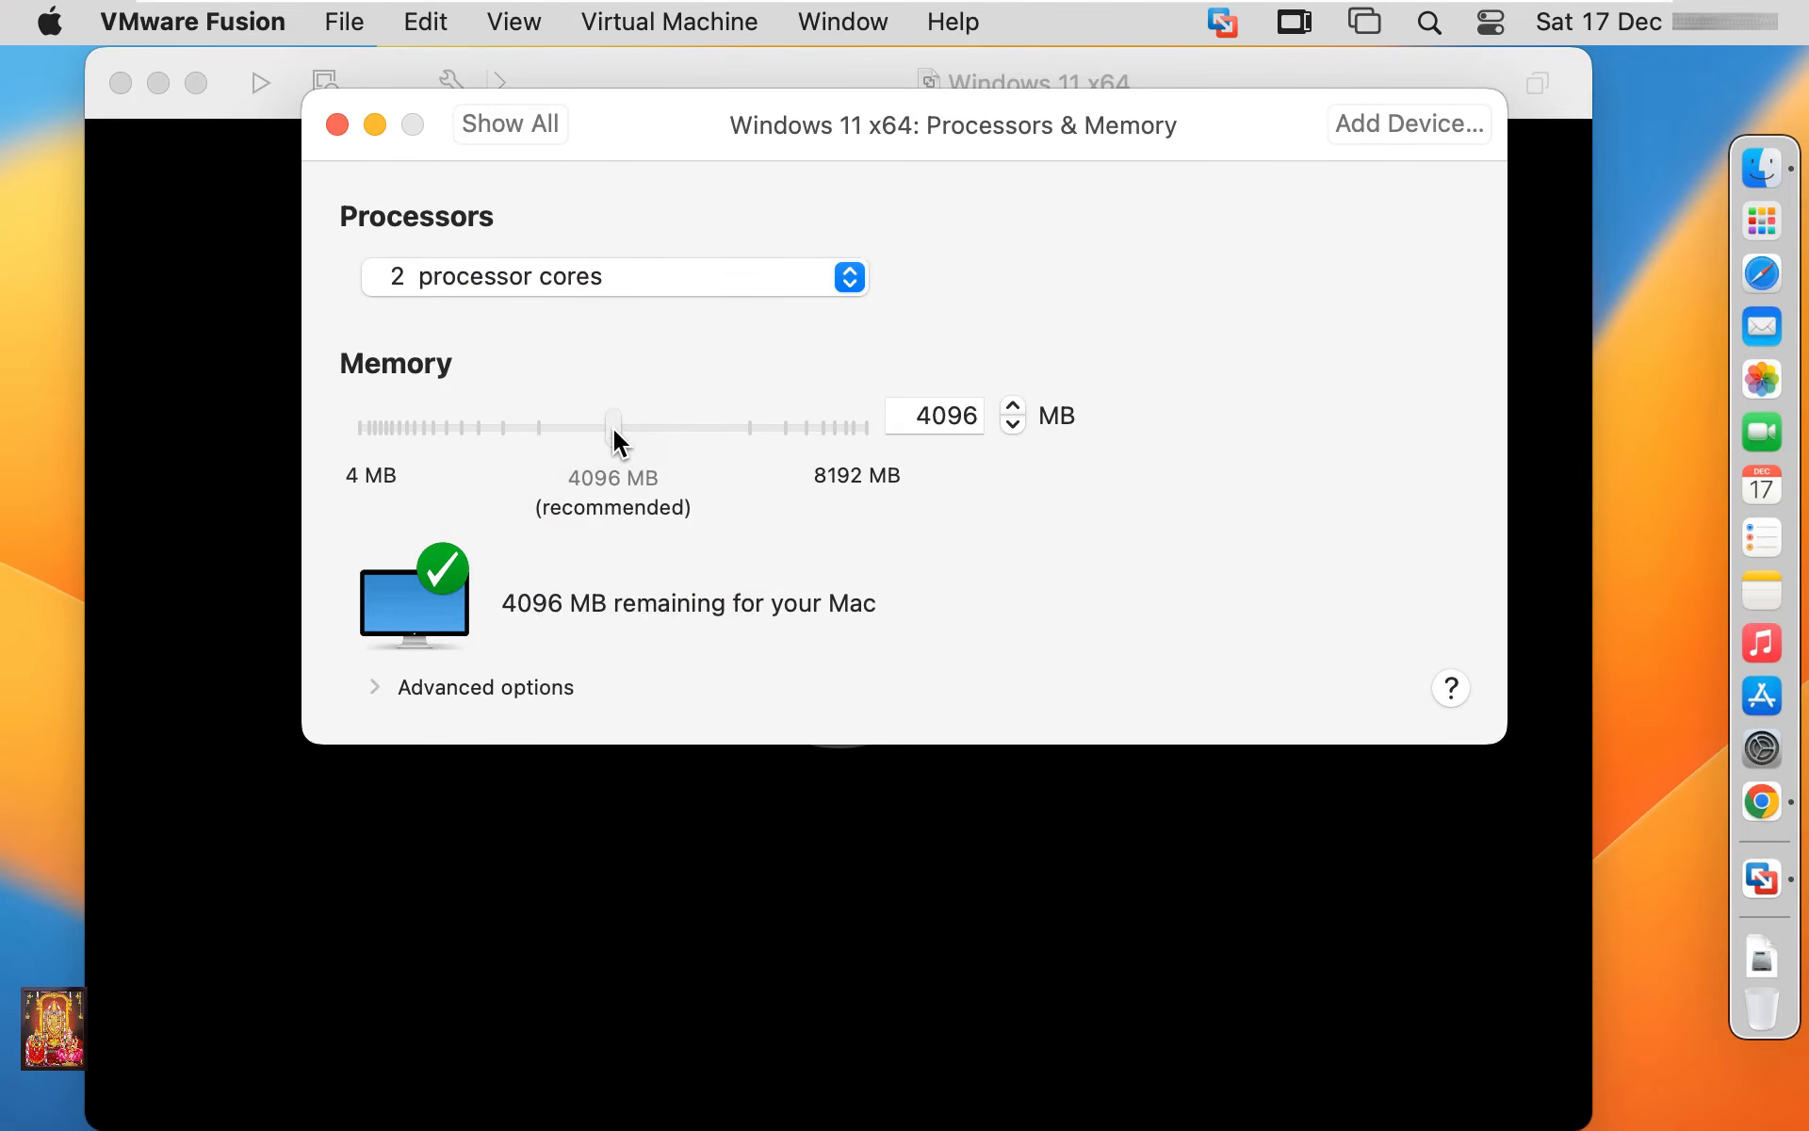
drag(910, 414, 985, 420)
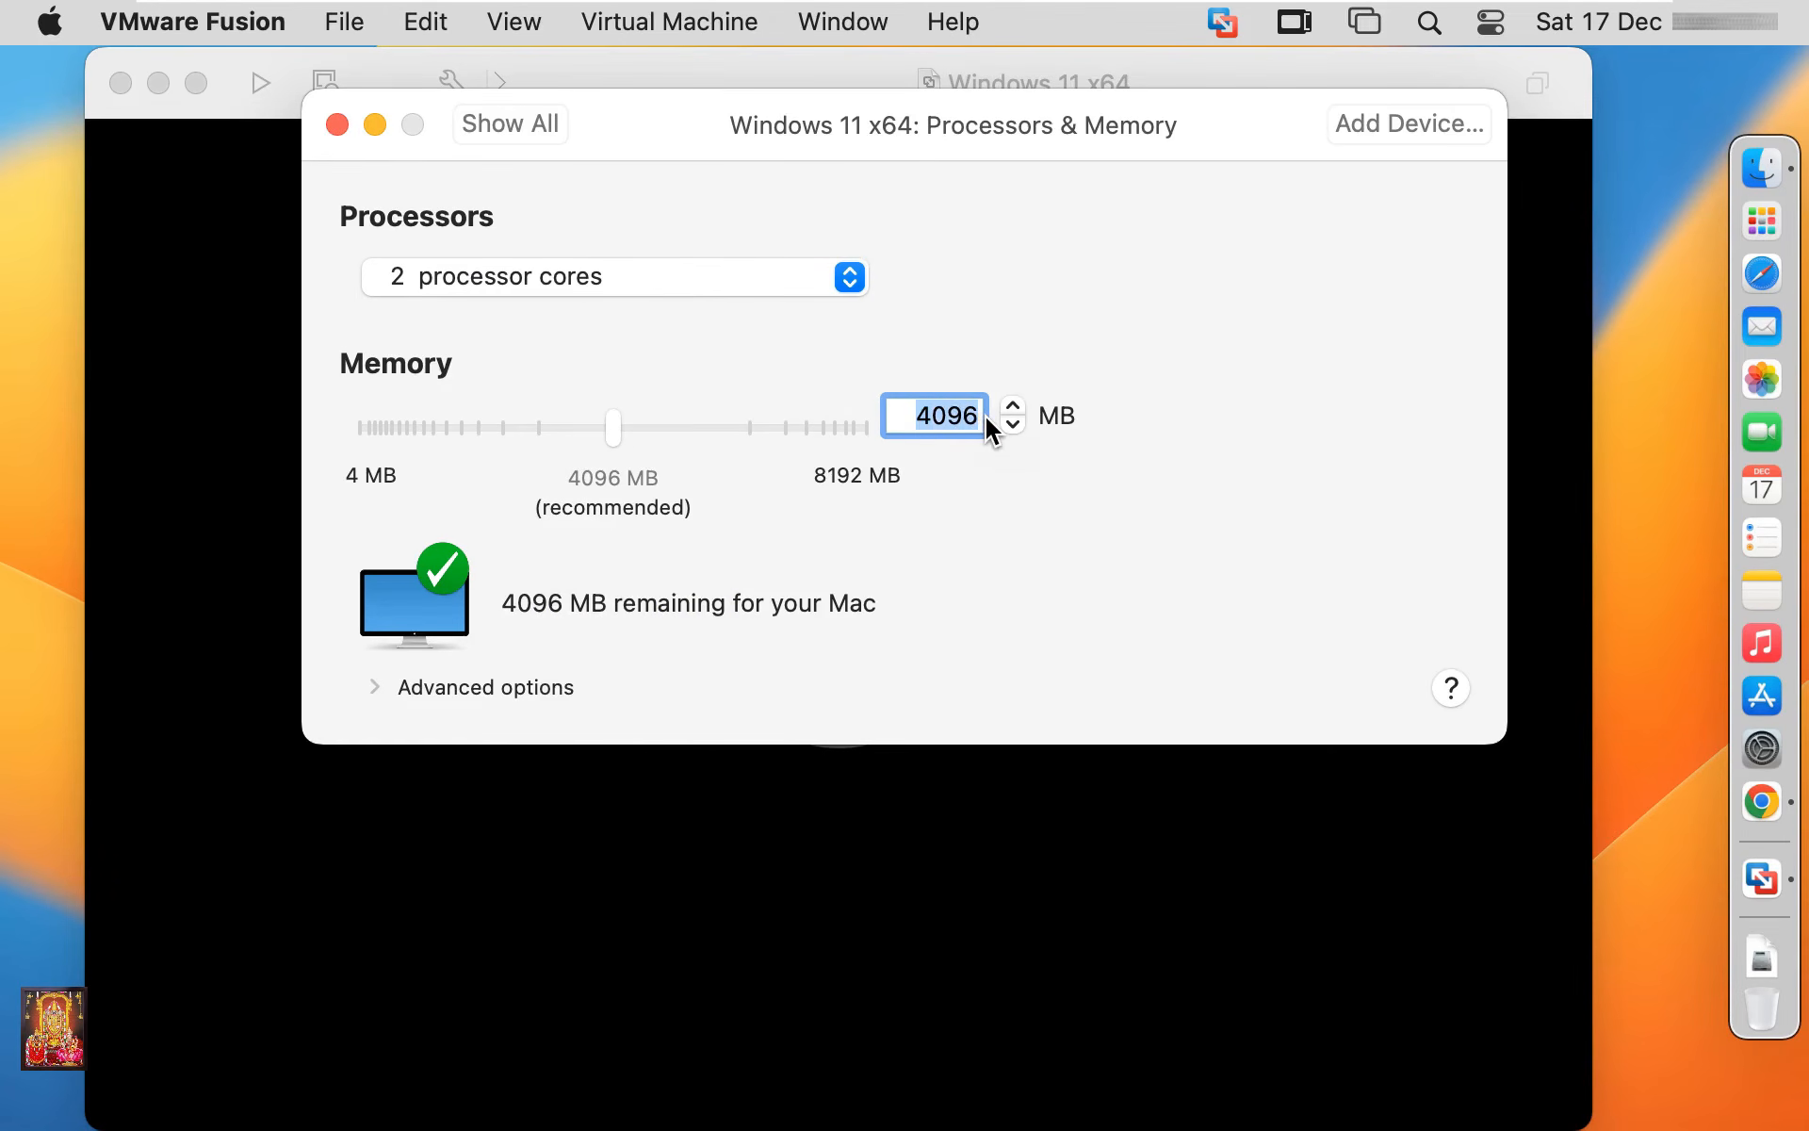
text(2048)
click(339, 128)
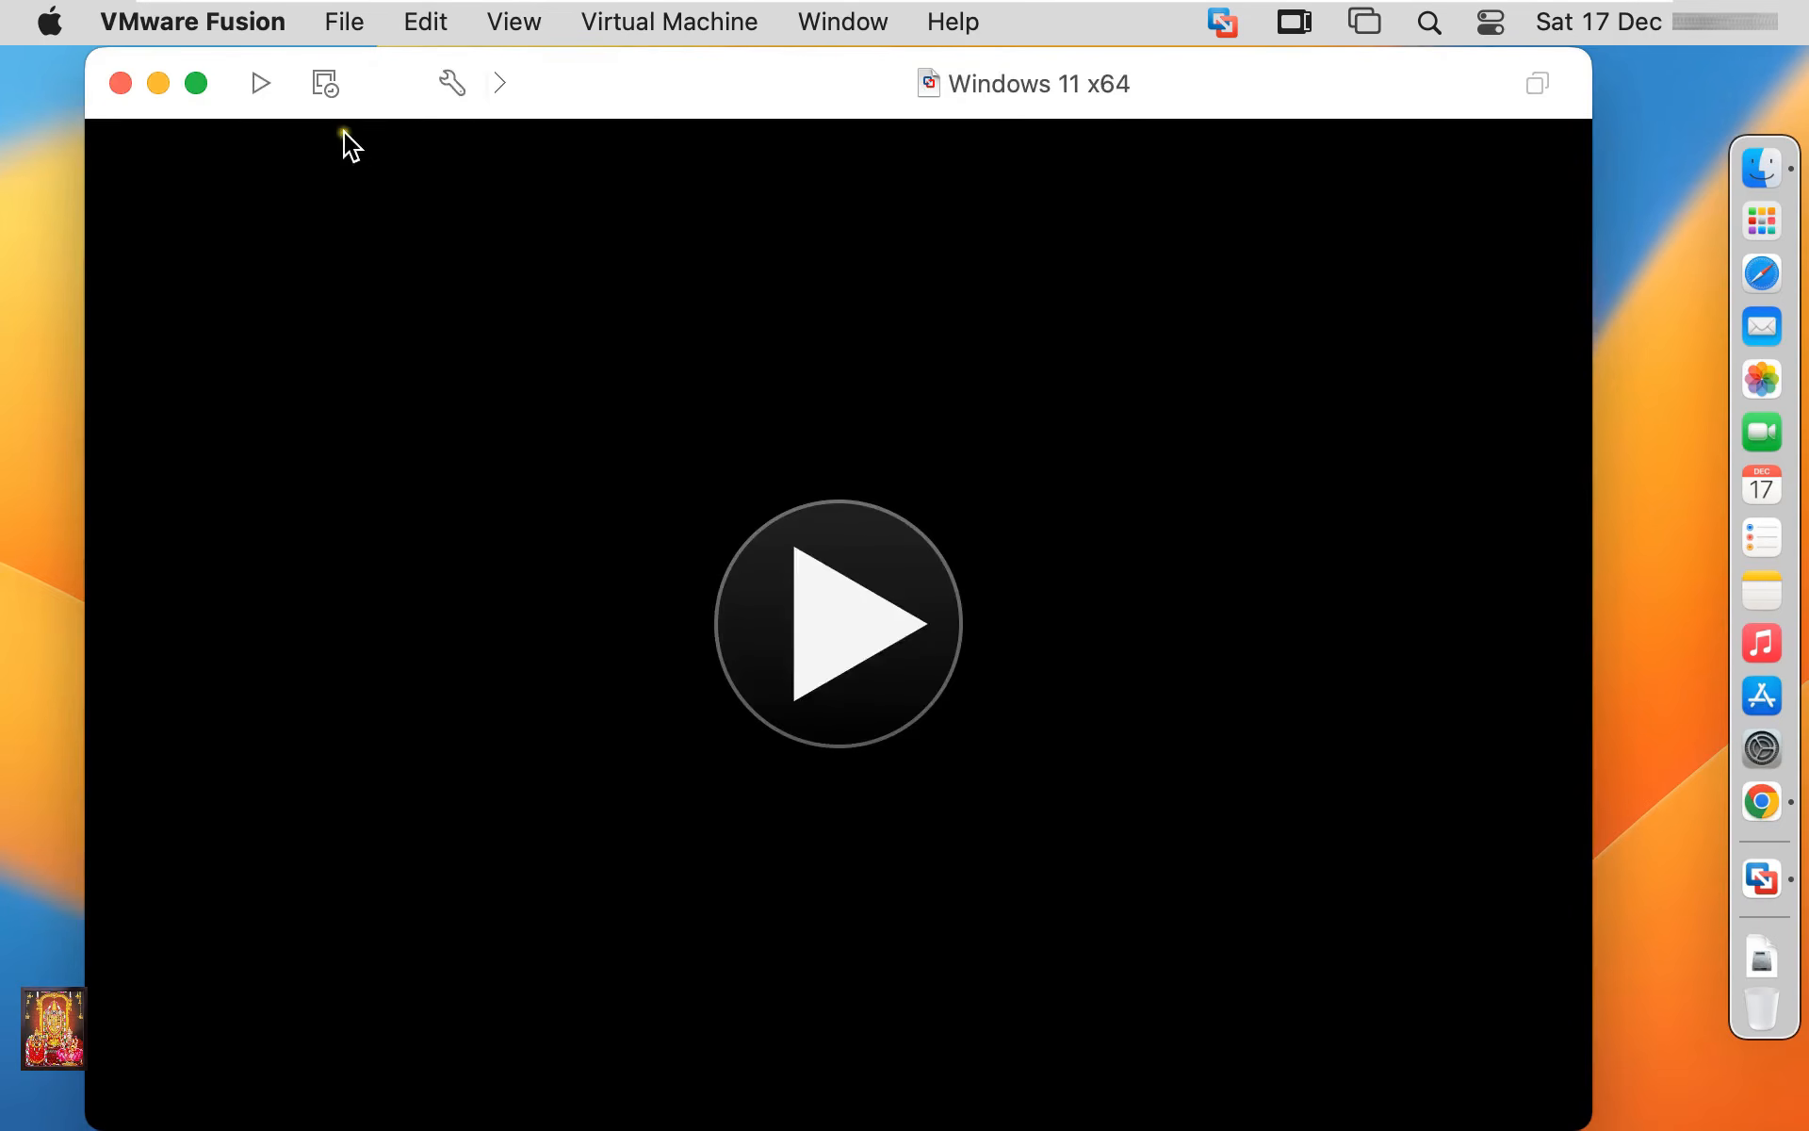
Show the CD/DVD (SATA) drive settings of the Windows 11 x64 machine
click(452, 87)
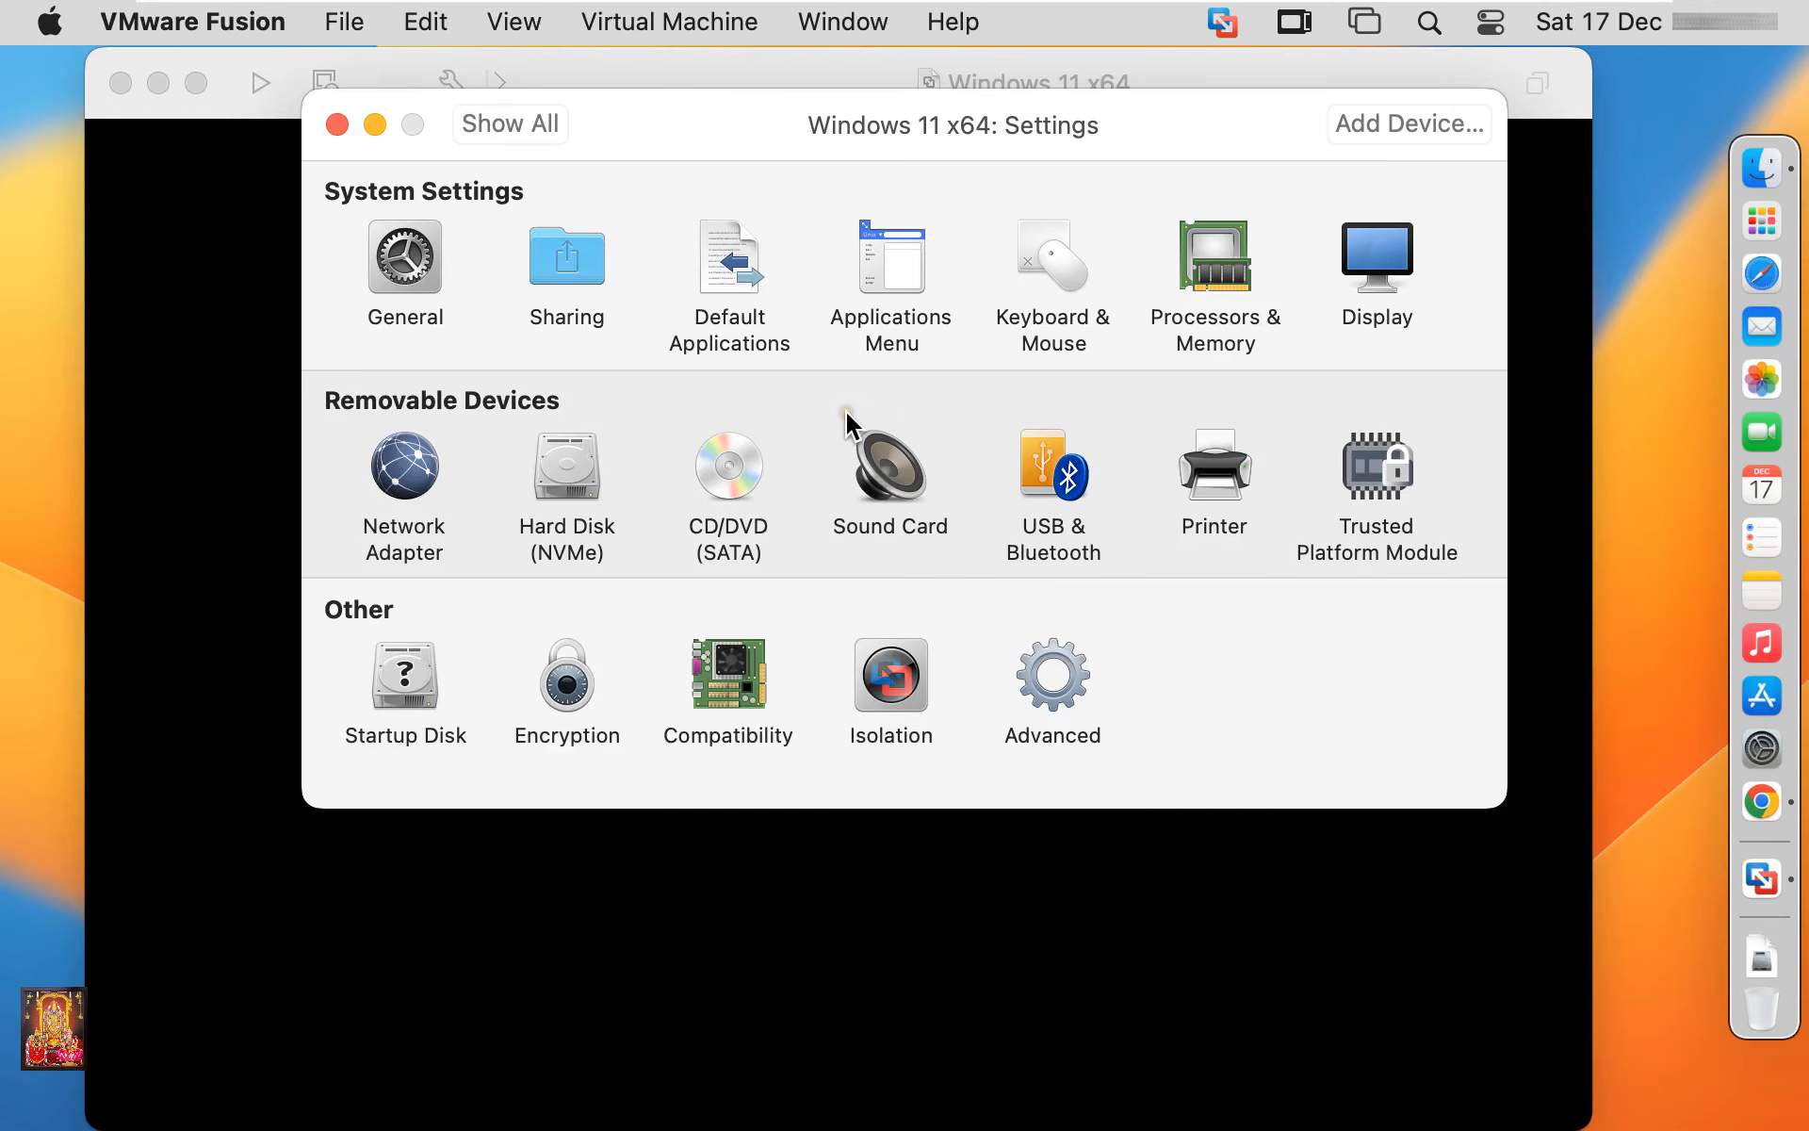
click(721, 542)
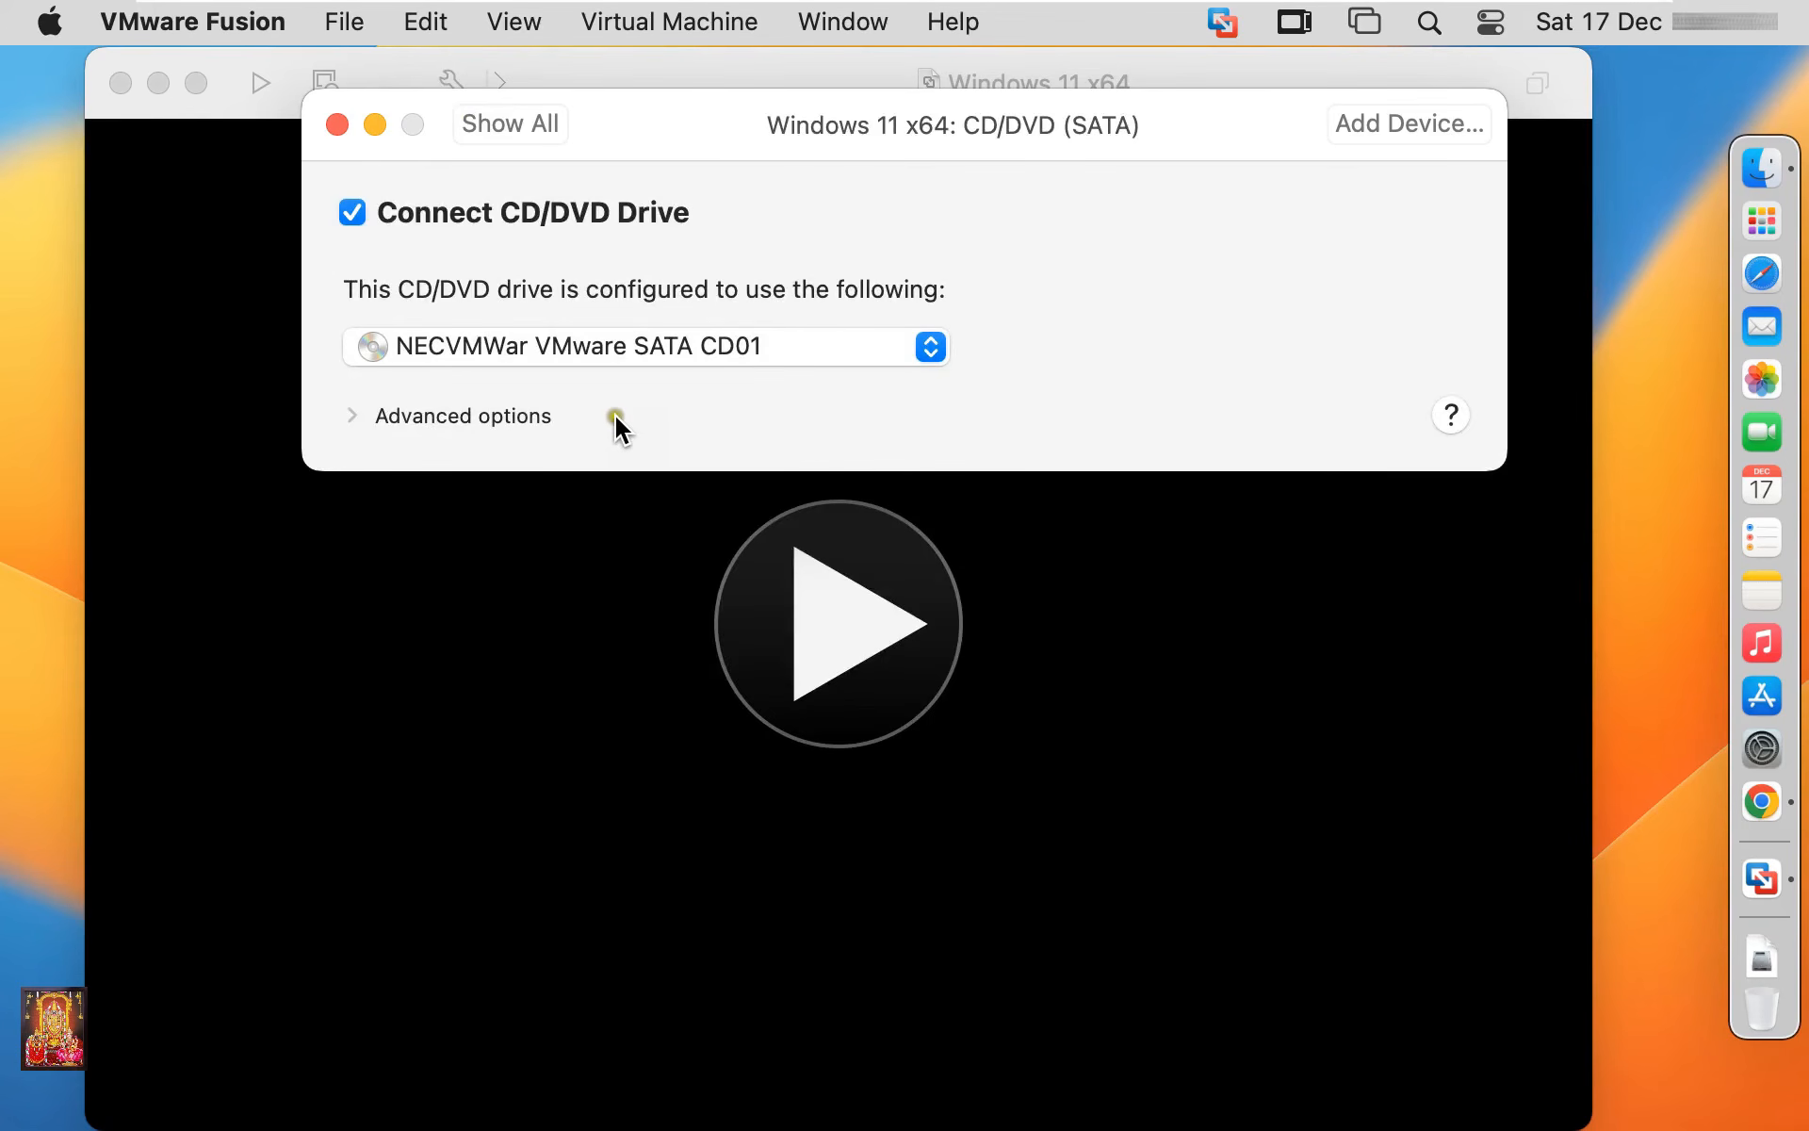
Browse for a CD/DVD disc image without choosing one, then close the settings and machine windows
click(930, 353)
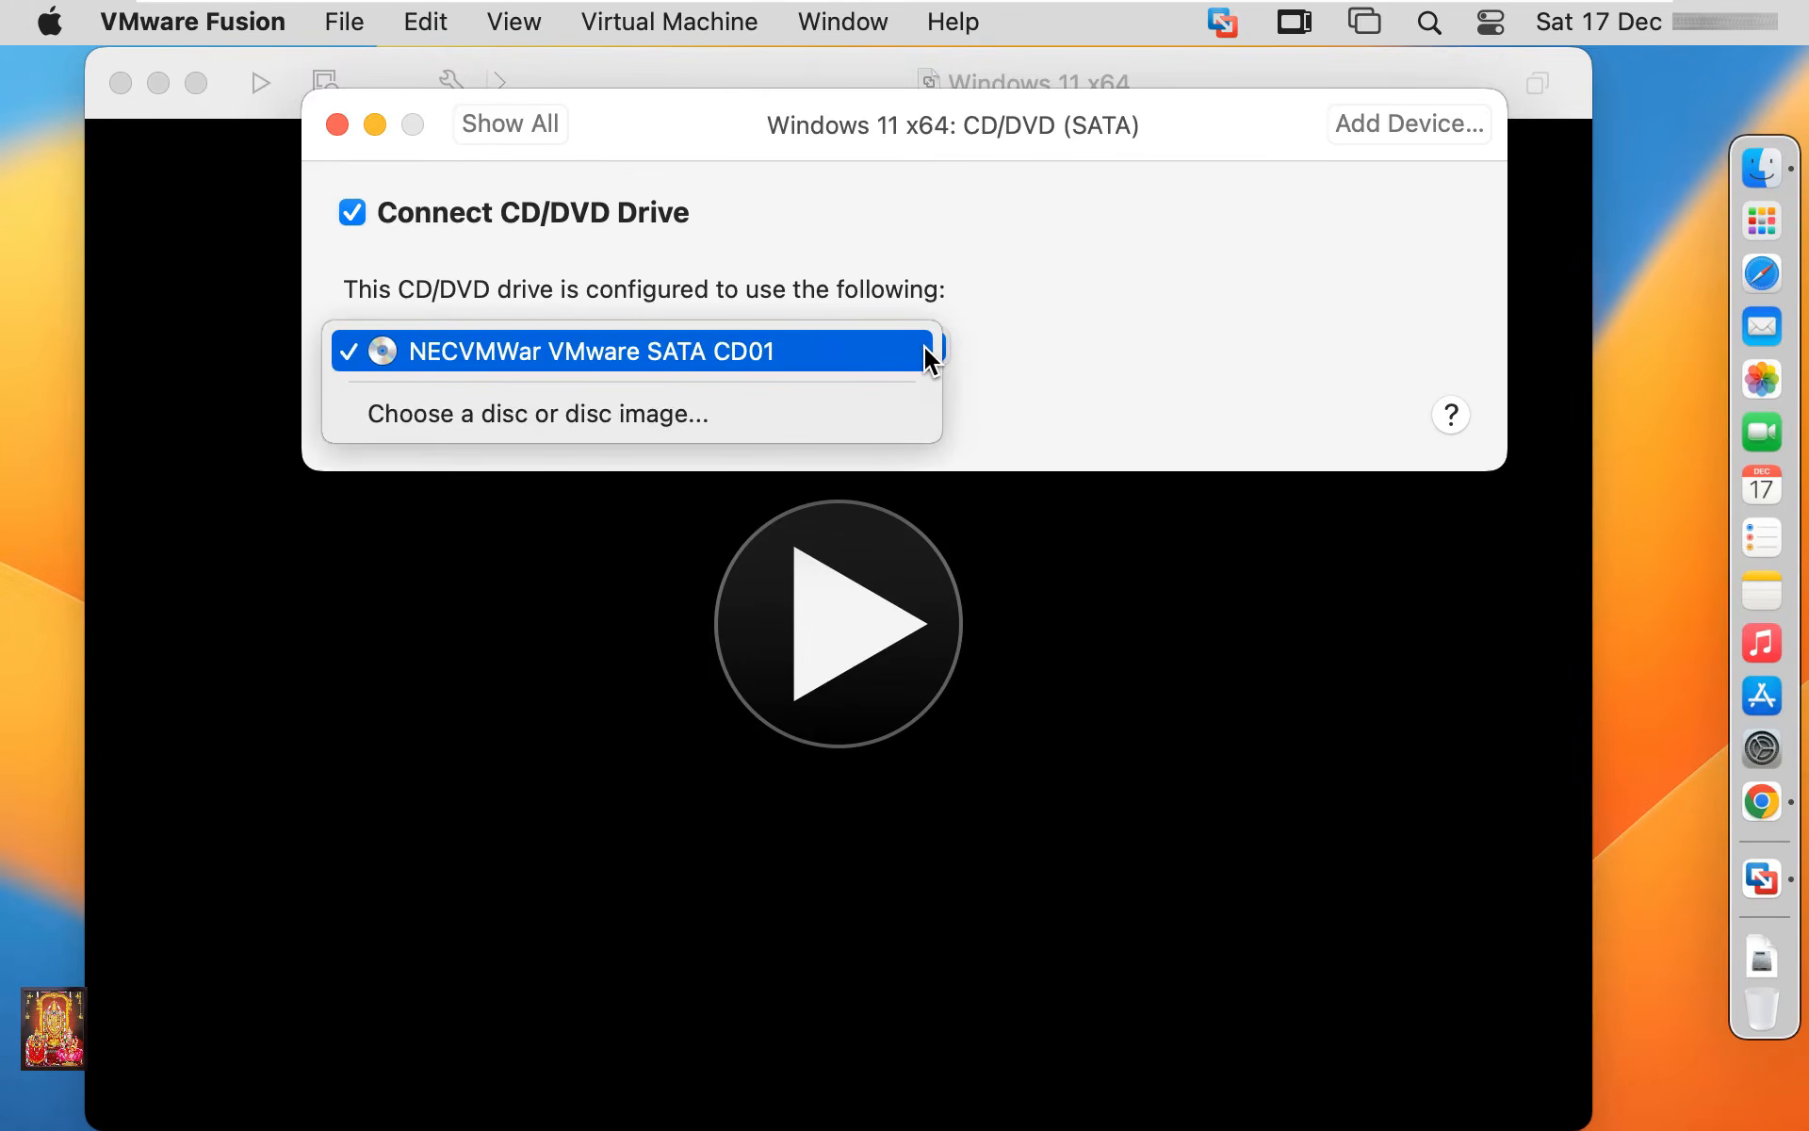
click(595, 415)
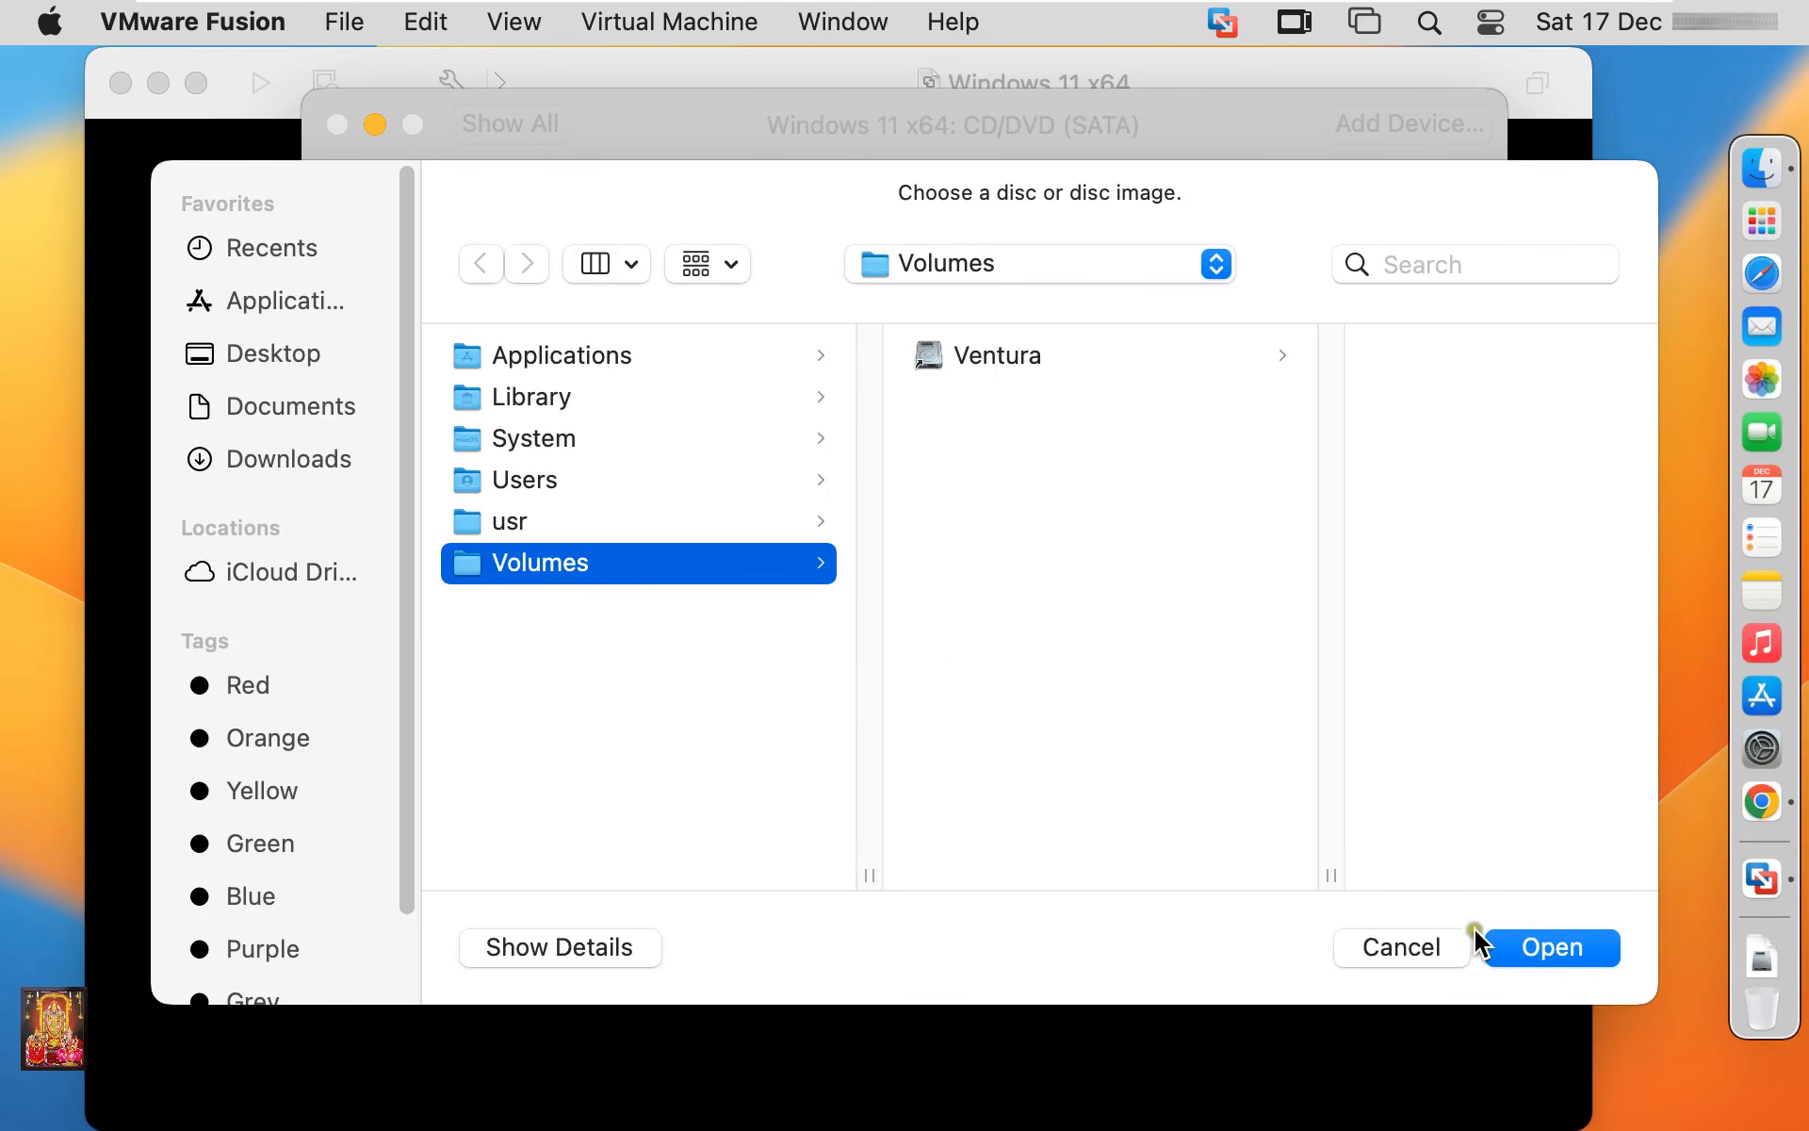
click(1401, 947)
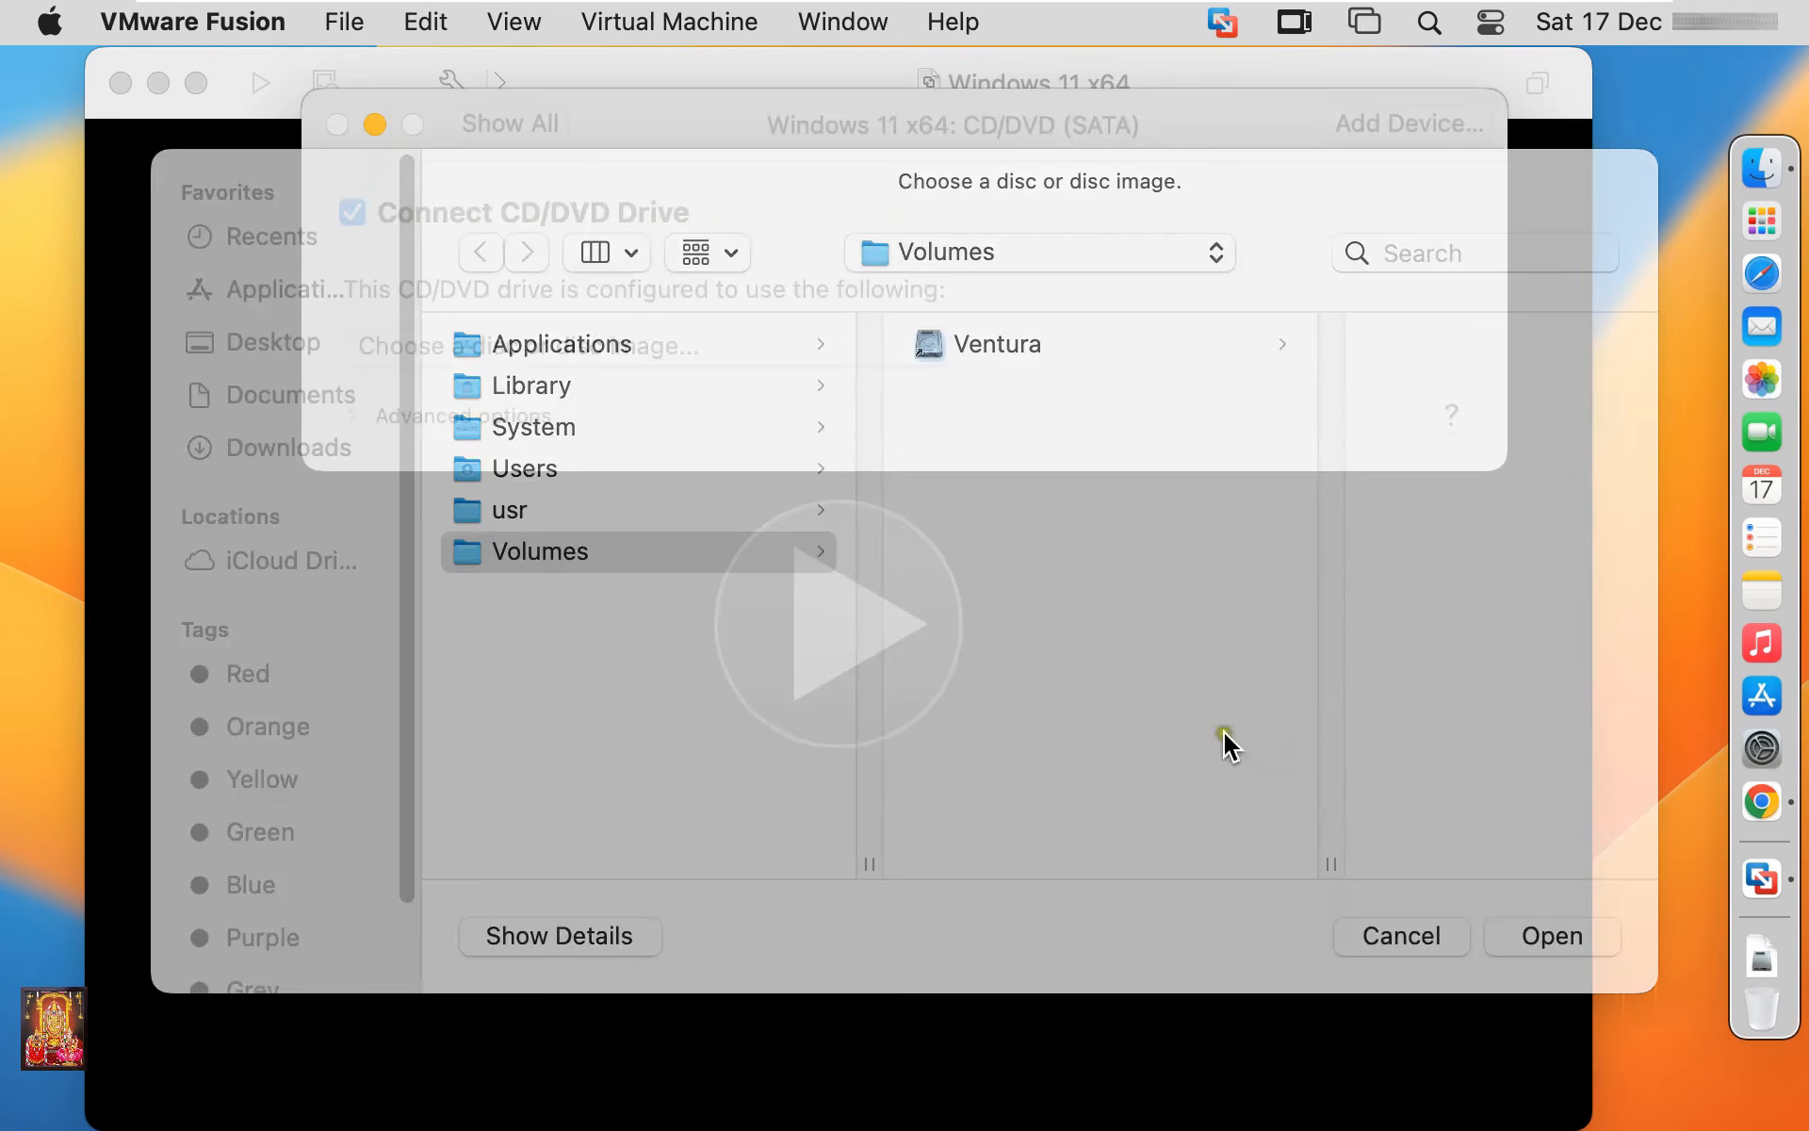
click(338, 125)
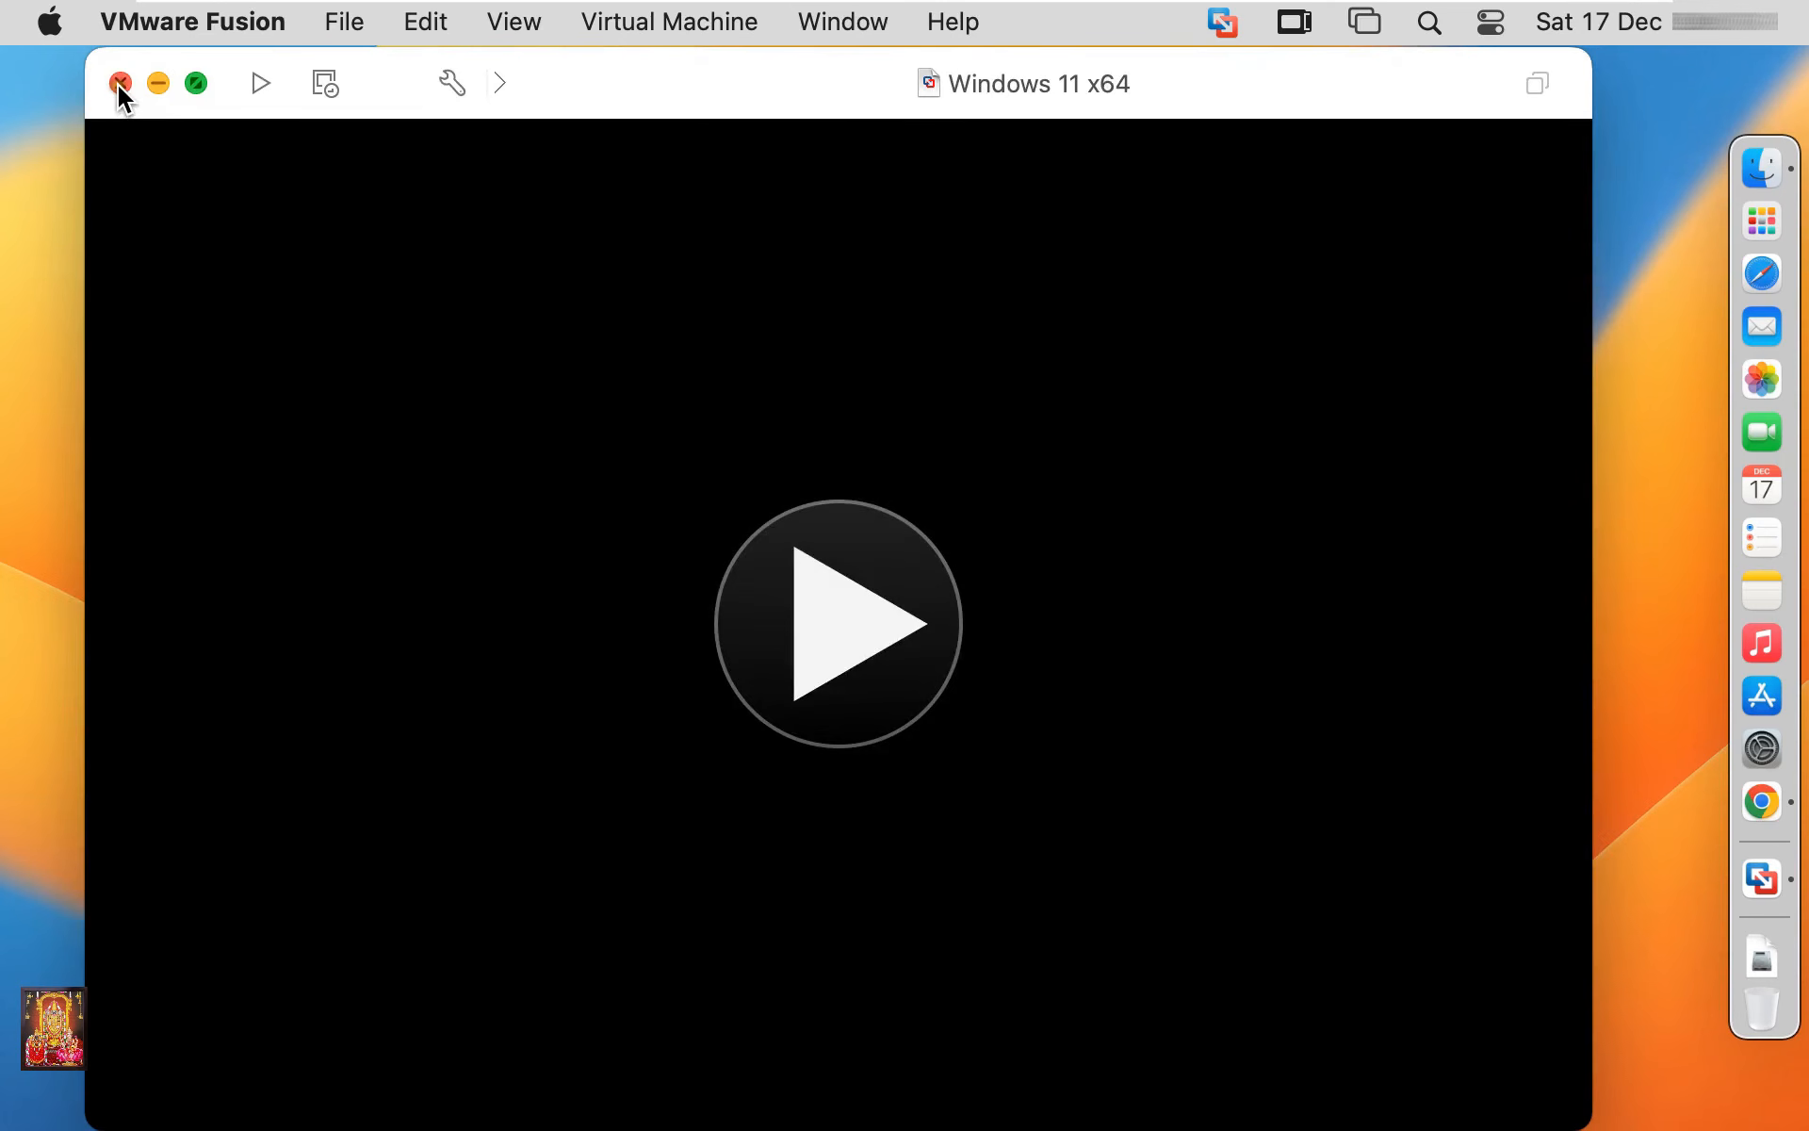
click(119, 84)
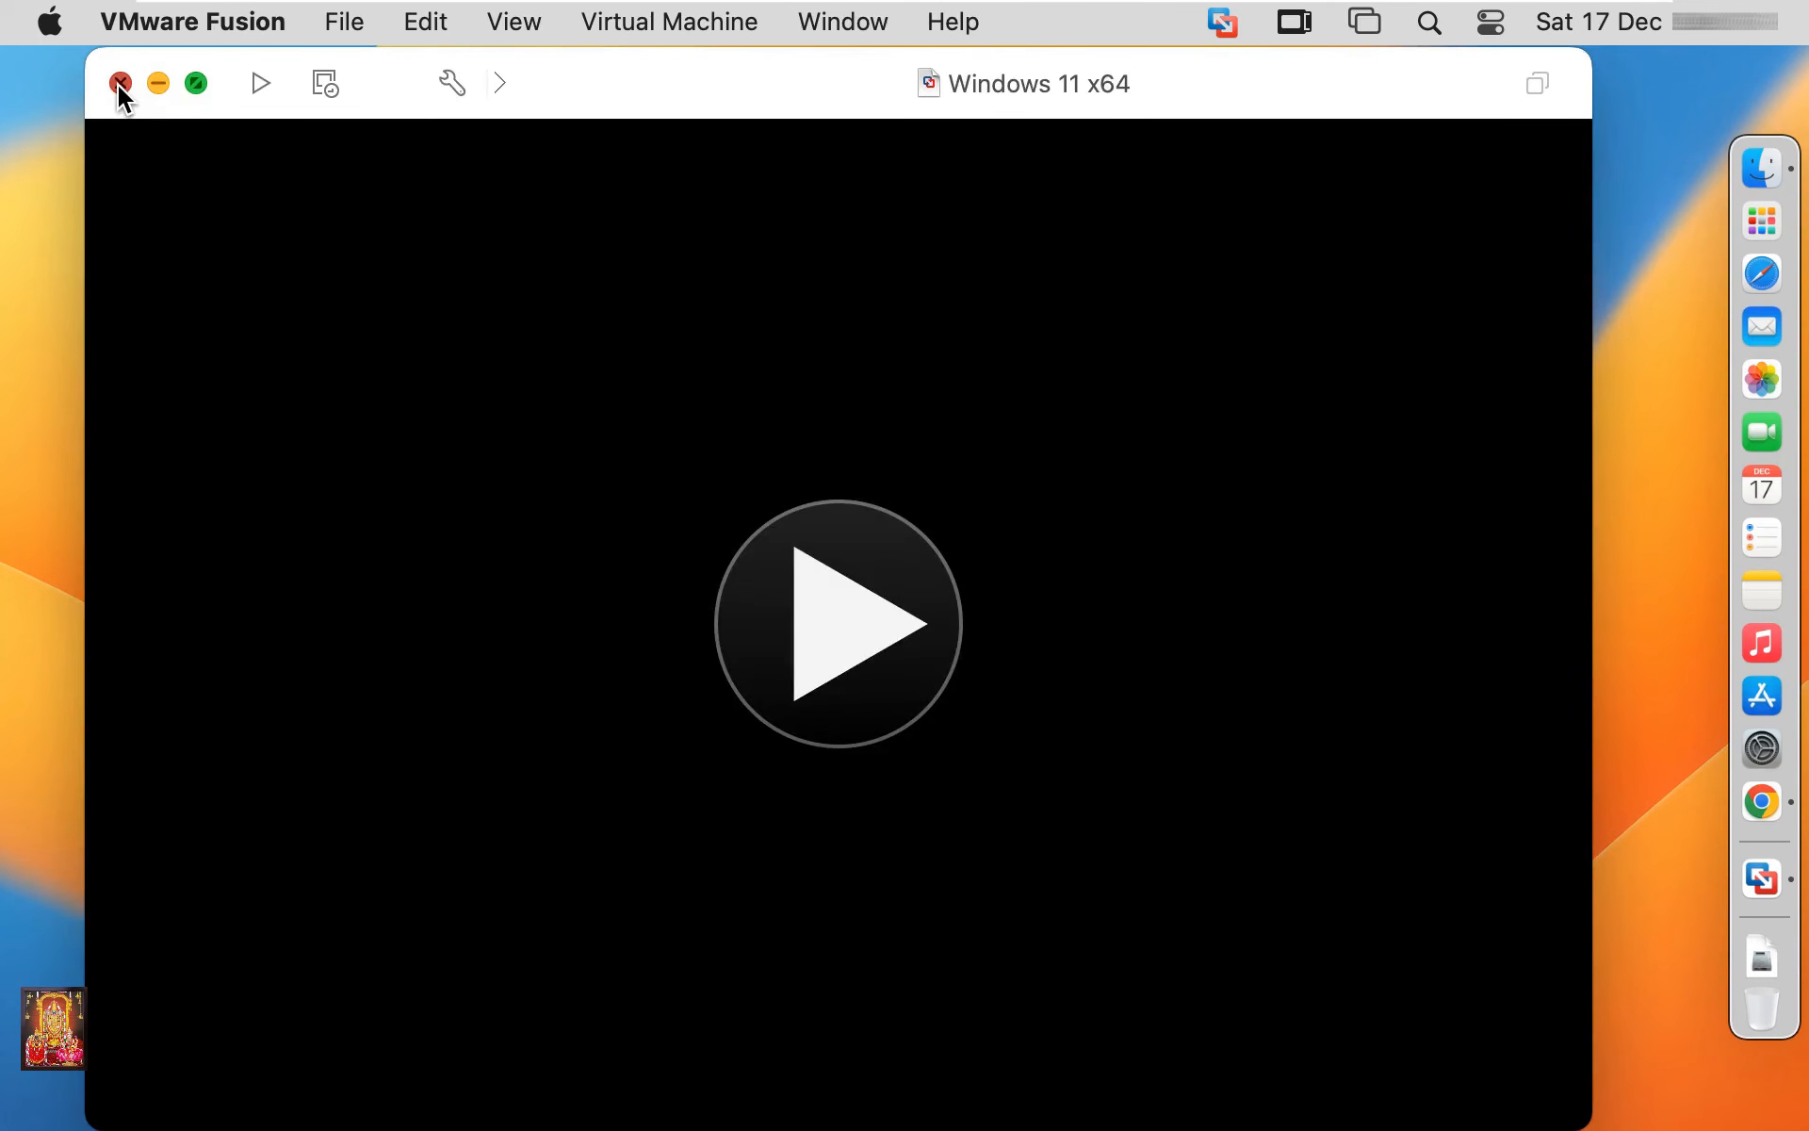